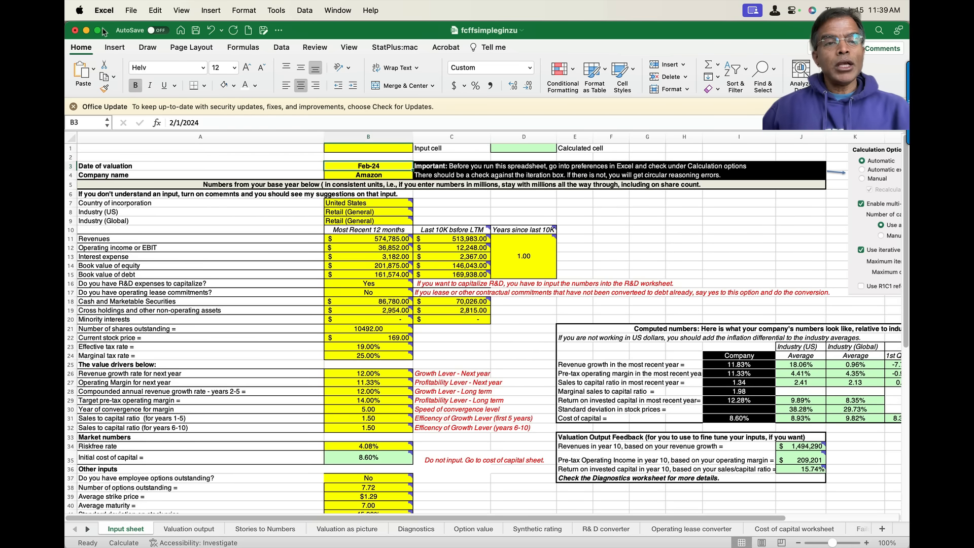
Check the iterative calculation setting in the Calculation preferences, leaving the preferences closed.
{"action": "left_click", "coordinate": [108, 9]}
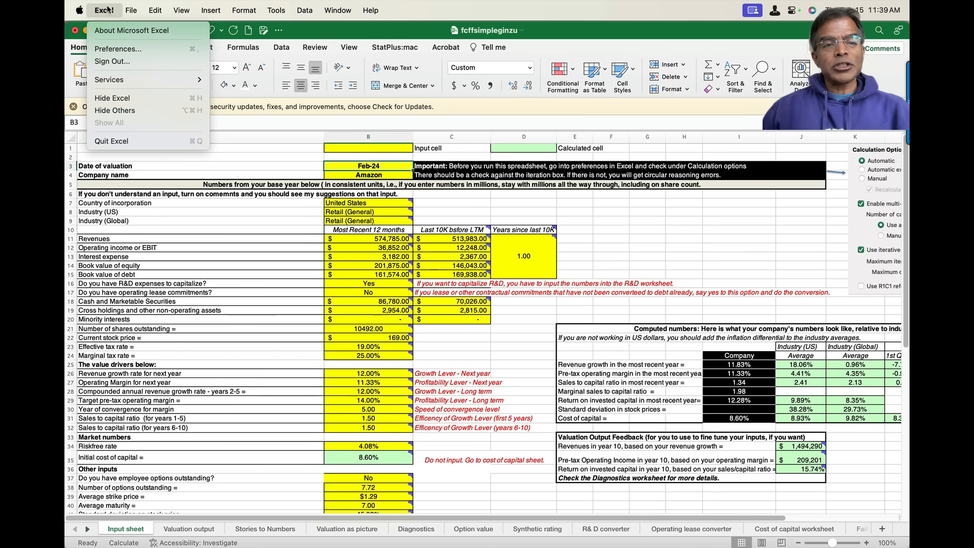
{"action": "left_click", "coordinate": [122, 48]}
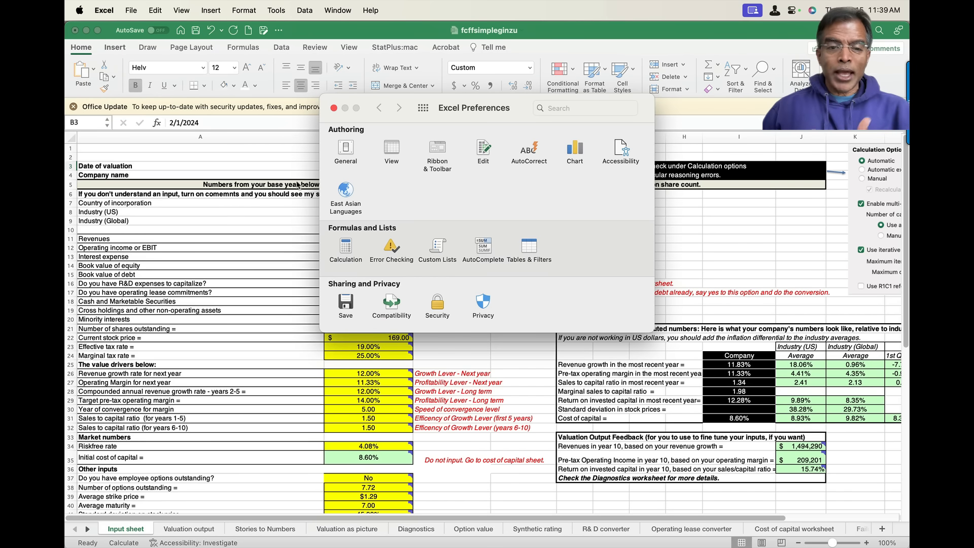
{"action": "left_click", "coordinate": [349, 247]}
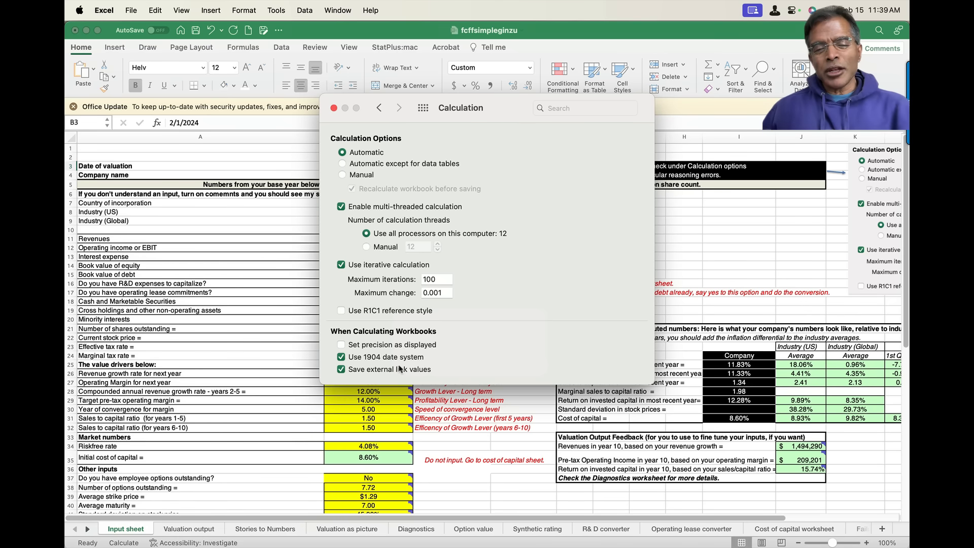
{"action": "mouse_move", "coordinate": [400, 369]}
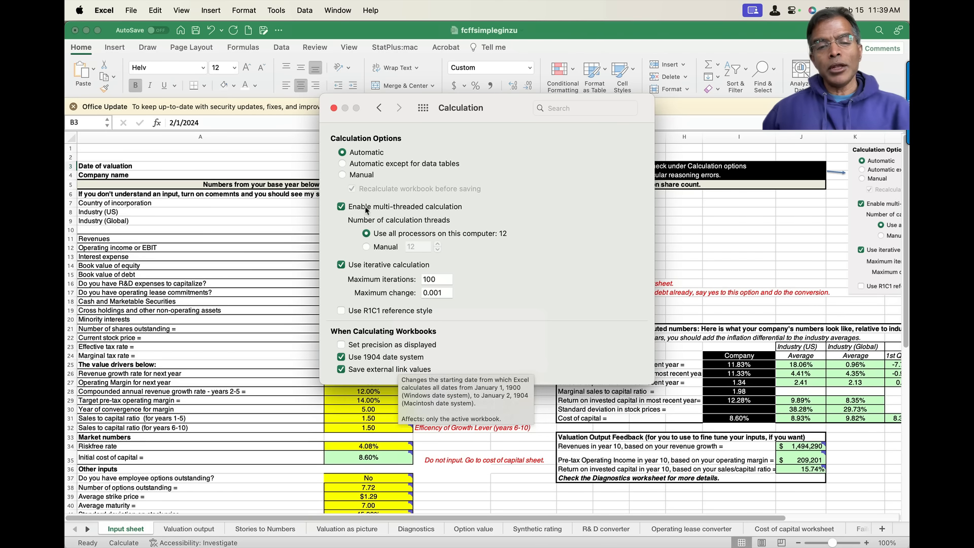
{"action": "left_click", "coordinate": [334, 108]}
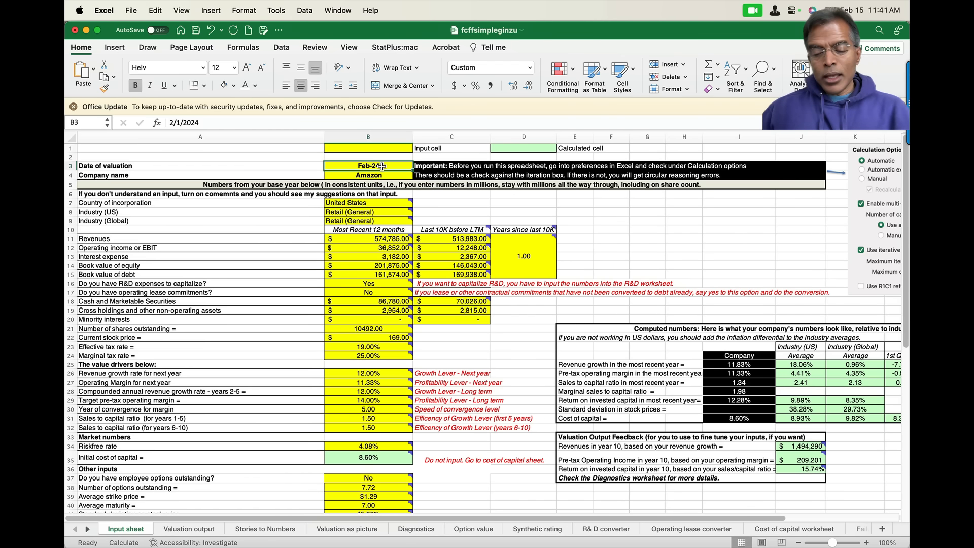
Choose United States as the country of incorporation in cell B7.
{"action": "key", "text": "Return"}
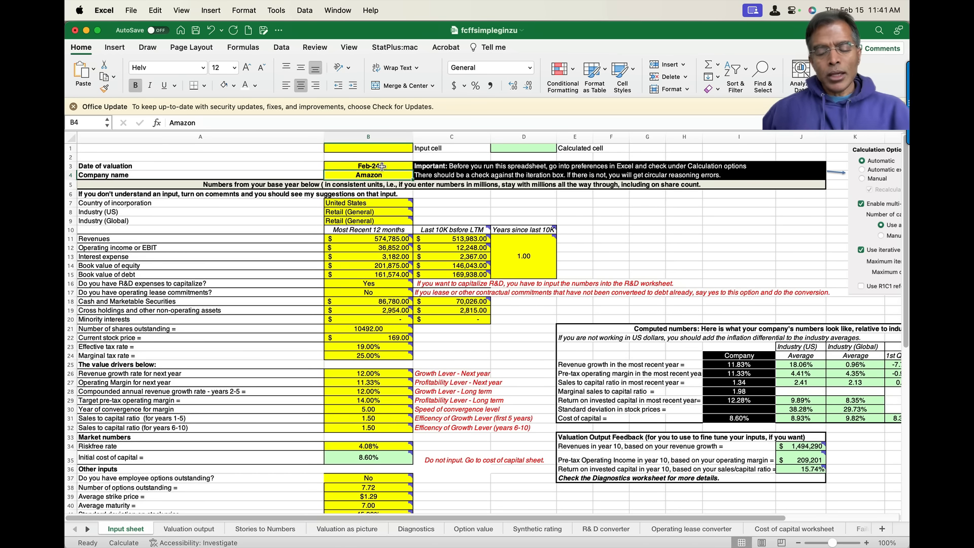
{"action": "left_click", "coordinate": [373, 203]}
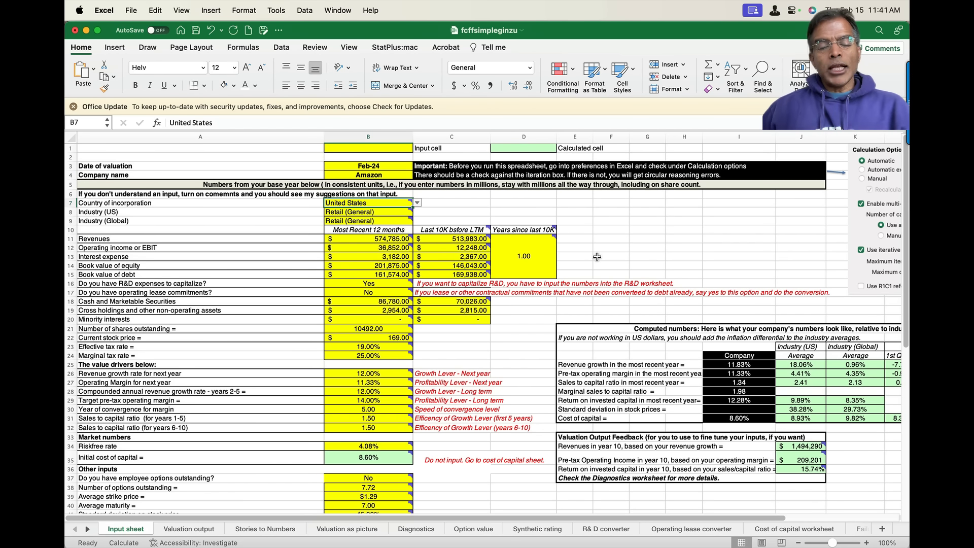
{"action": "left_click", "coordinate": [417, 203]}
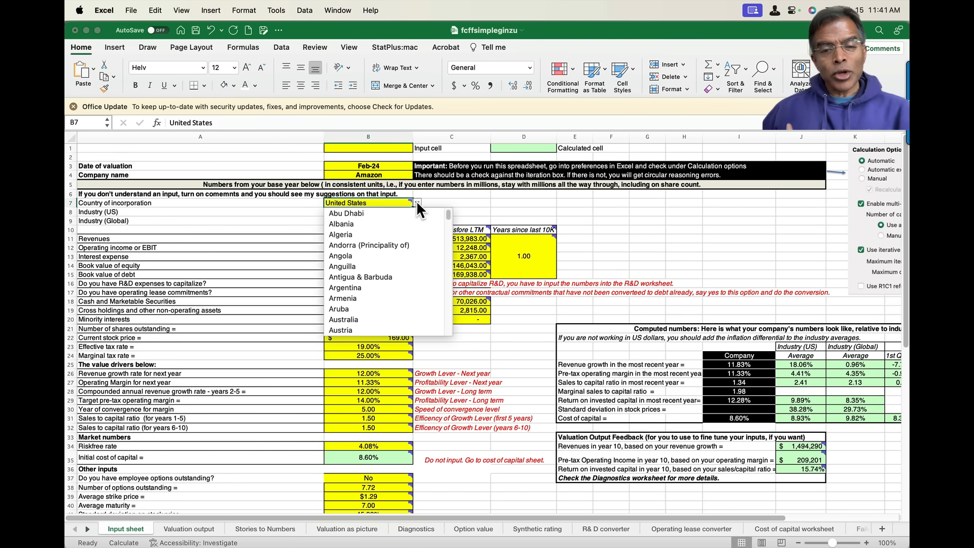
{"action": "mouse_move", "coordinate": [446, 218]}
{"action": "left_mouse_down"}
{"action": "mouse_move", "coordinate": [457, 344]}
{"action": "mouse_move", "coordinate": [454, 220]}
{"action": "left_mouse_up"}
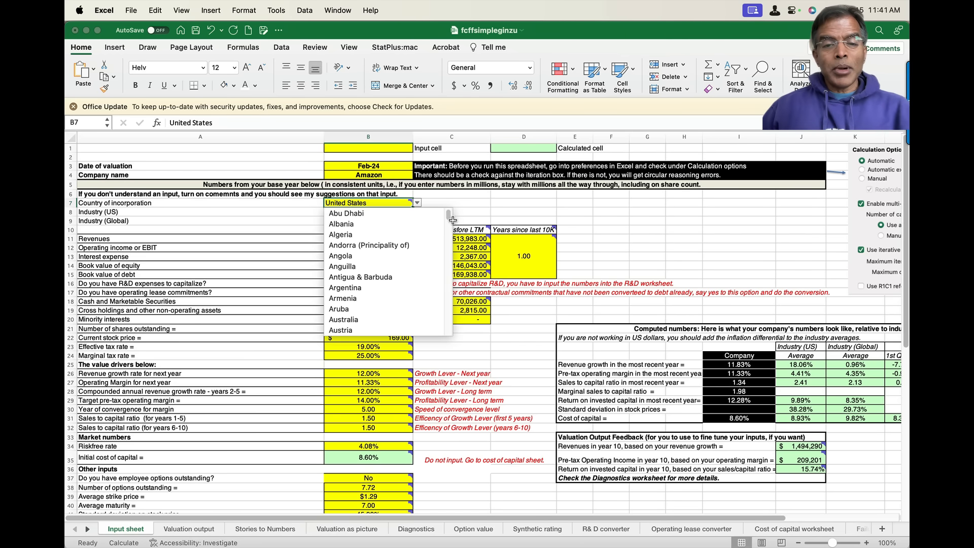
{"action": "left_click_drag", "start_coordinate": [449, 216], "coordinate": [450, 332]}
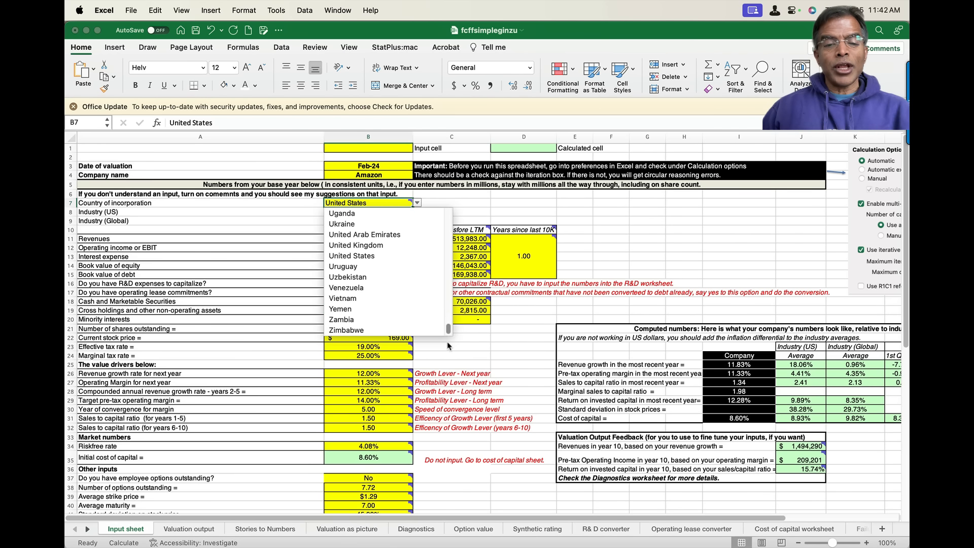
{"action": "left_click", "coordinate": [385, 258]}
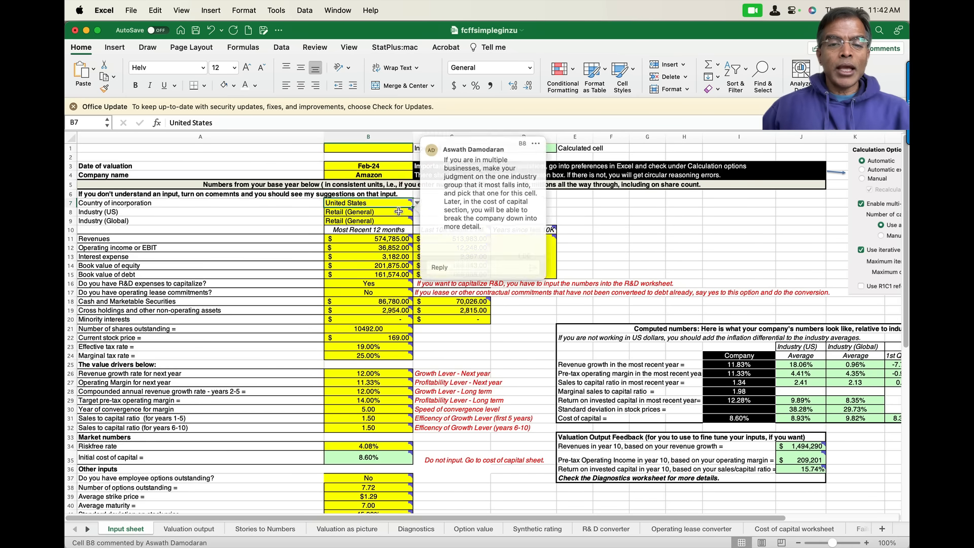
Read the notes attached to the US and global industry cells, B8 and B9.
{"action": "left_click", "coordinate": [406, 213]}
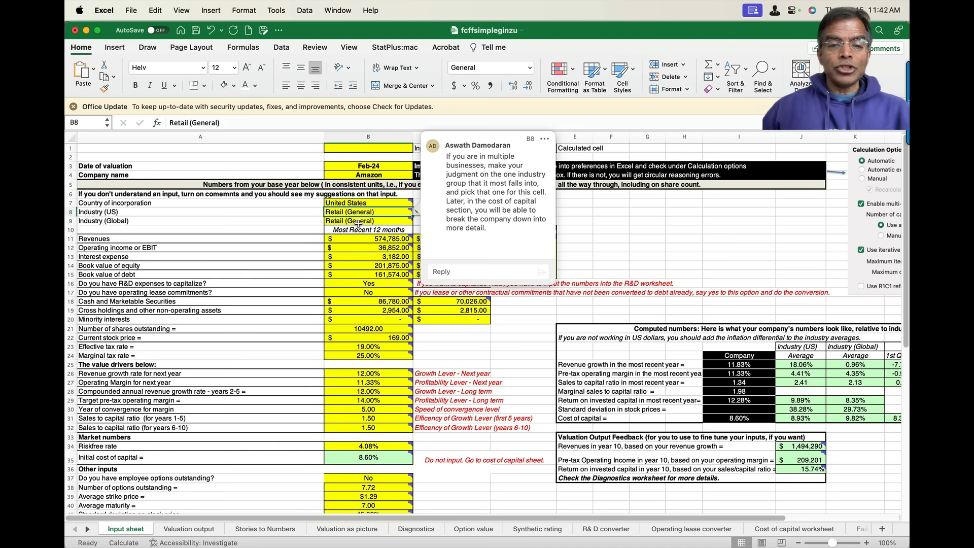
{"action": "key", "text": "Down"}
{"action": "key", "text": "Down"}
{"action": "key", "text": "Down"}
{"action": "key", "text": "Down"}
{"action": "left_click", "coordinate": [399, 210]}
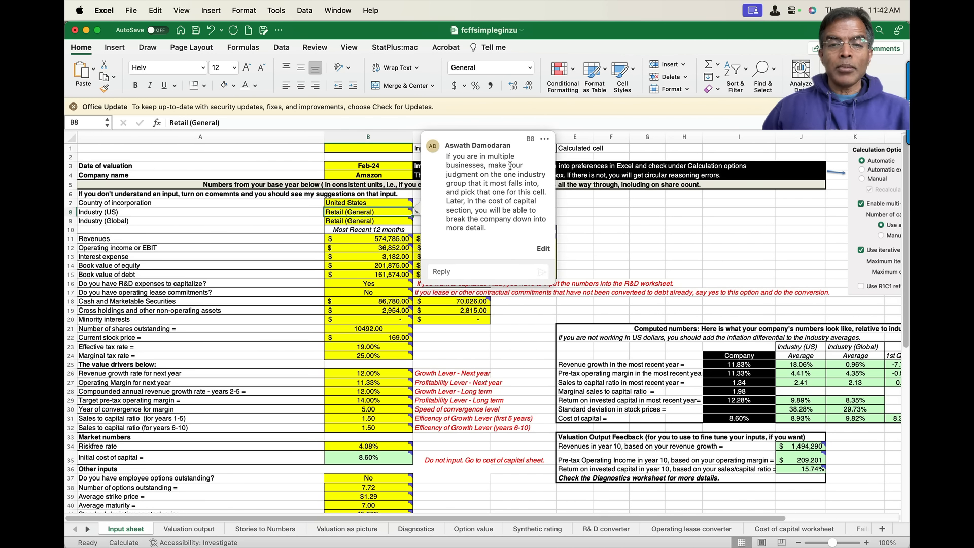
{"action": "double_click", "coordinate": [479, 302]}
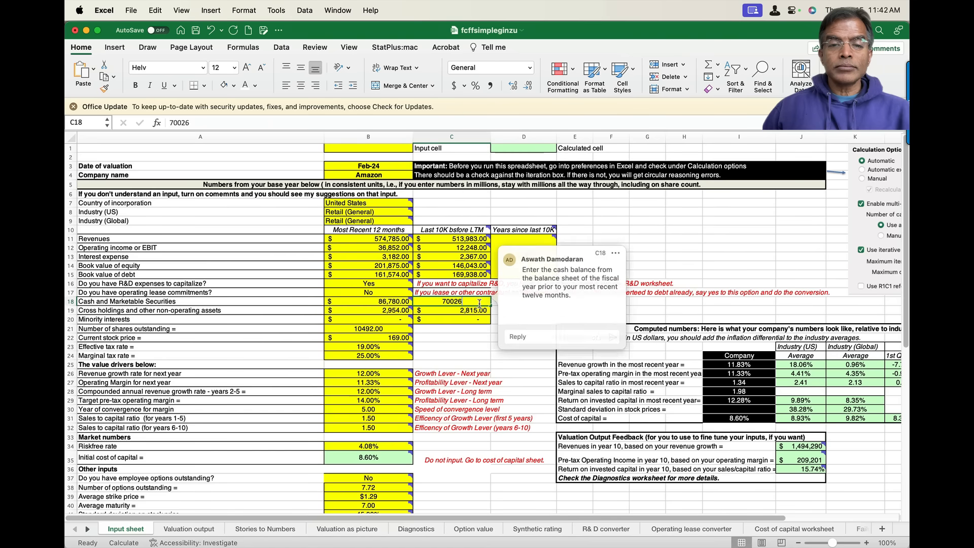
{"action": "left_click", "coordinate": [402, 211]}
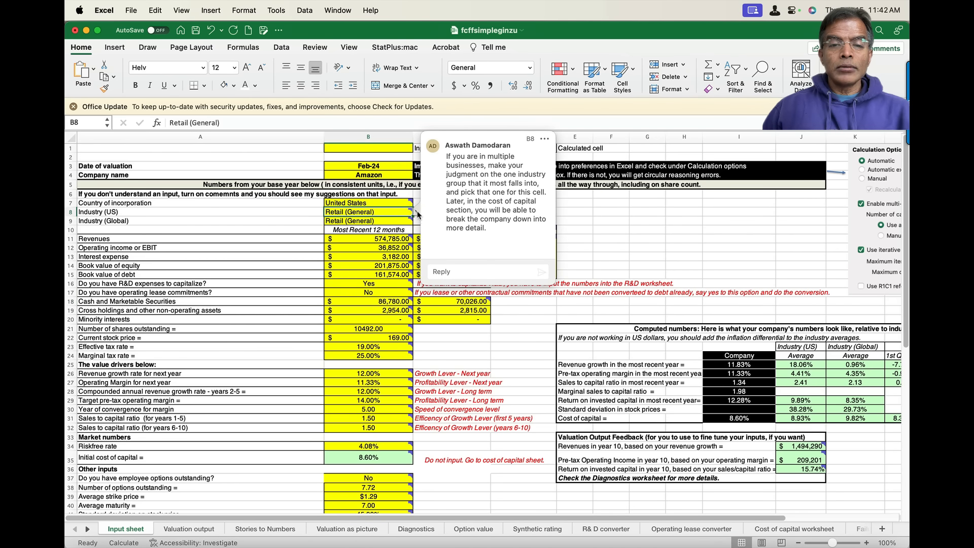
{"action": "left_click", "coordinate": [370, 219]}
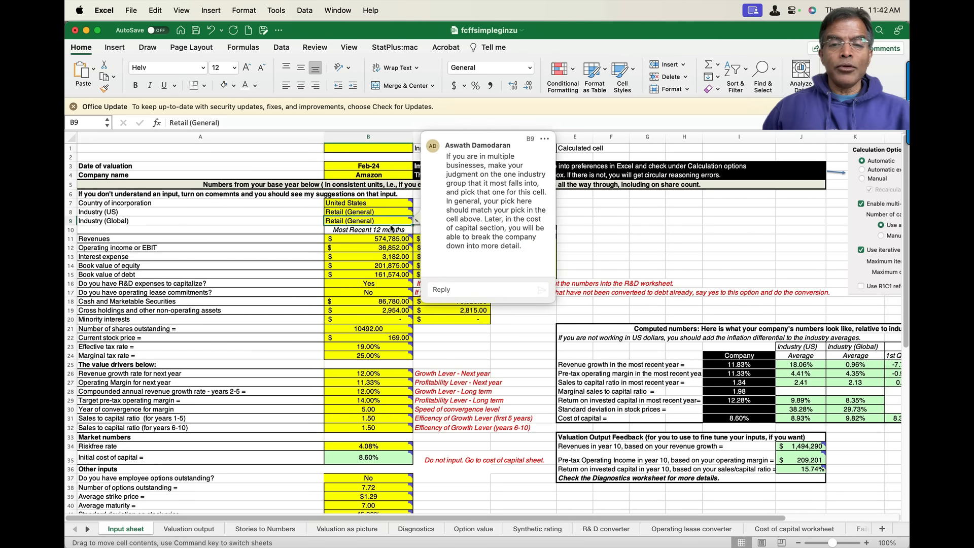
Browse the available industry choices for Industry (US) in B8 down to the retail and software groups, without changing the selection.
{"action": "left_click", "coordinate": [406, 213]}
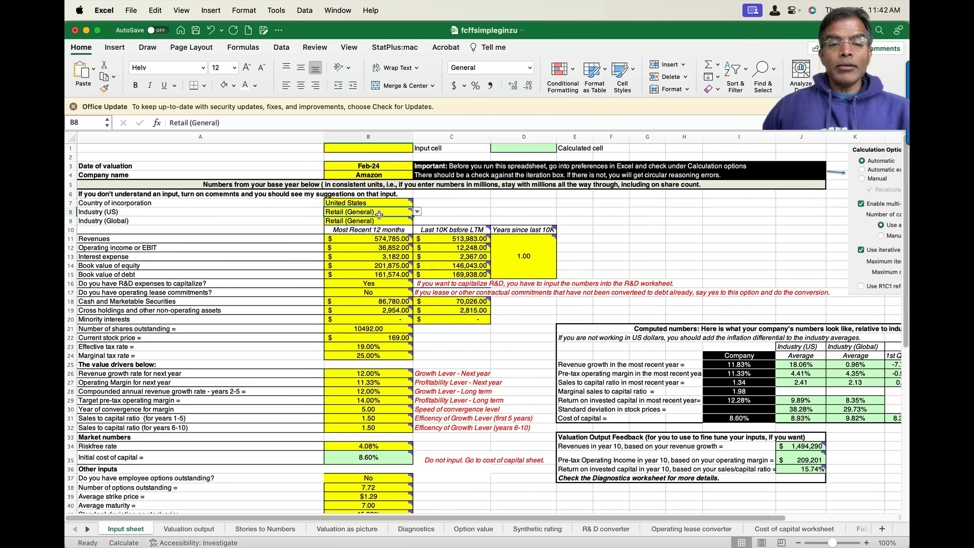
{"action": "left_click", "coordinate": [417, 212]}
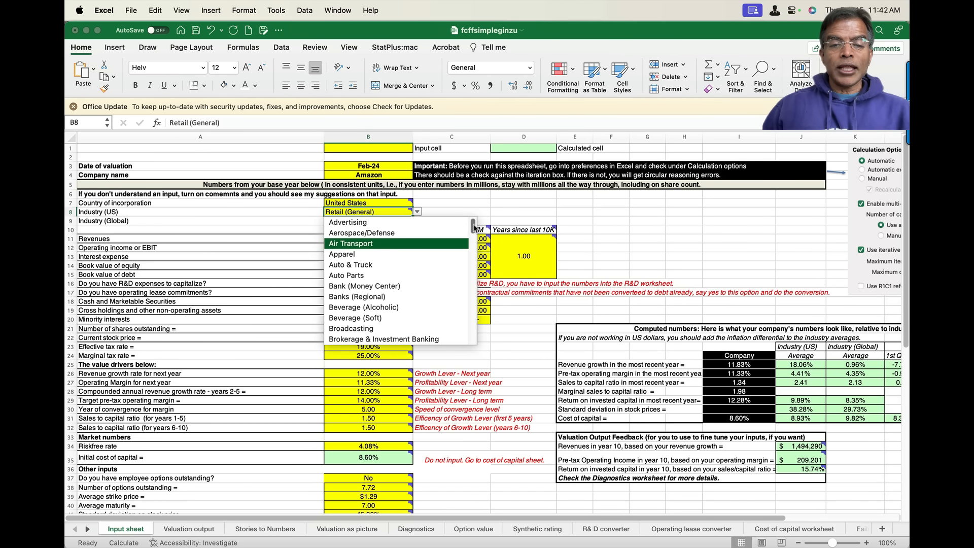
{"action": "left_click_drag", "start_coordinate": [473, 227], "coordinate": [475, 324]}
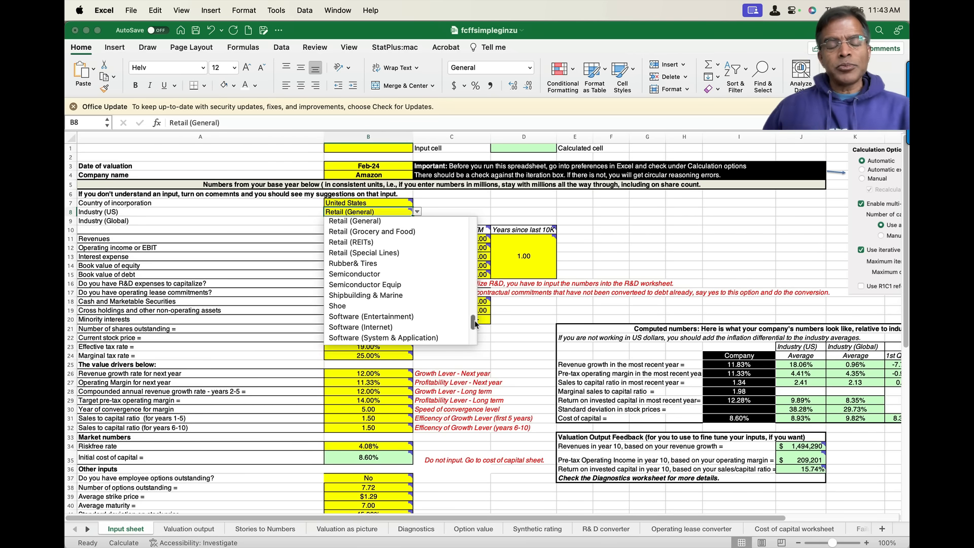
{"action": "left_click", "coordinate": [515, 205]}
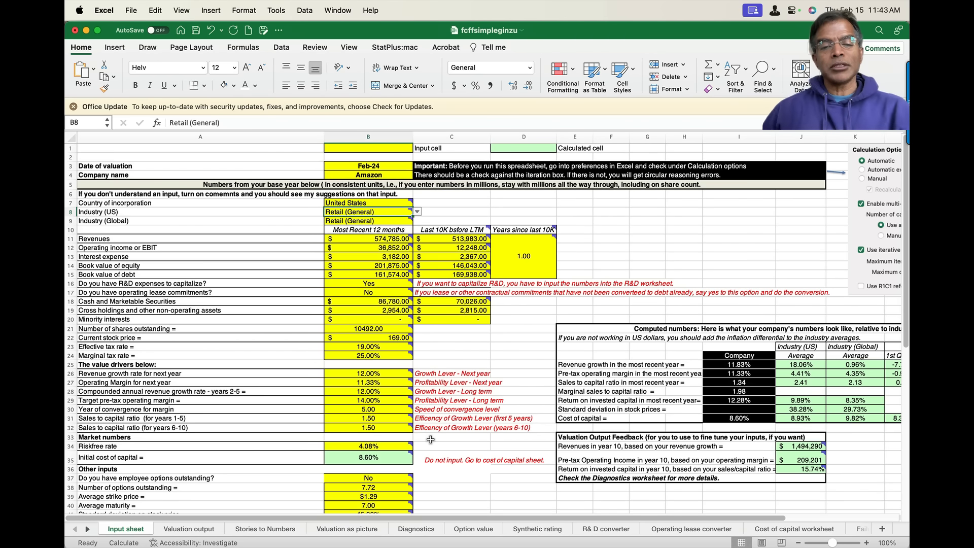
Examine the revenue inputs for the most recent 12 months and the last 10K, and the note on years since last 10K.
{"action": "left_click", "coordinate": [385, 241]}
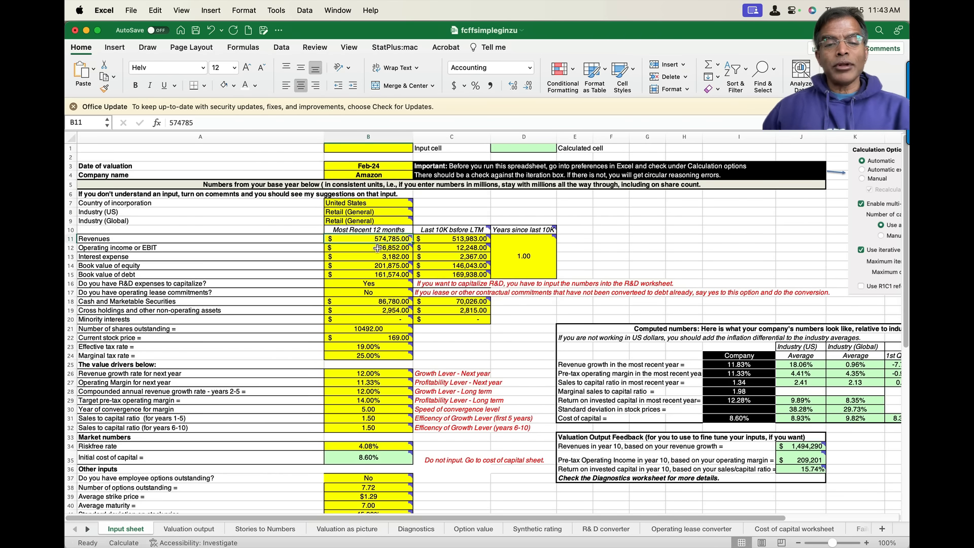
{"action": "mouse_move", "coordinate": [378, 249]}
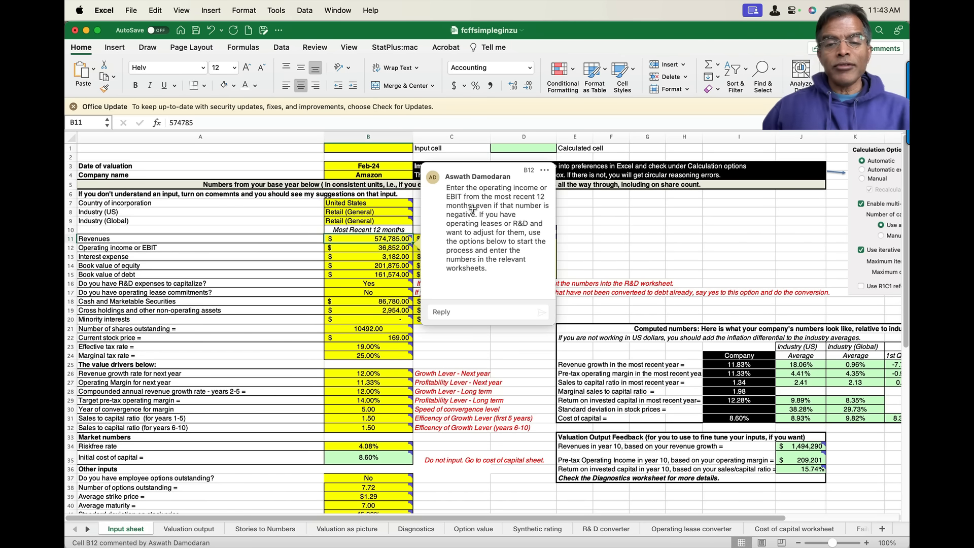
{"action": "left_click", "coordinate": [684, 238]}
{"action": "mouse_move", "coordinate": [513, 259]}
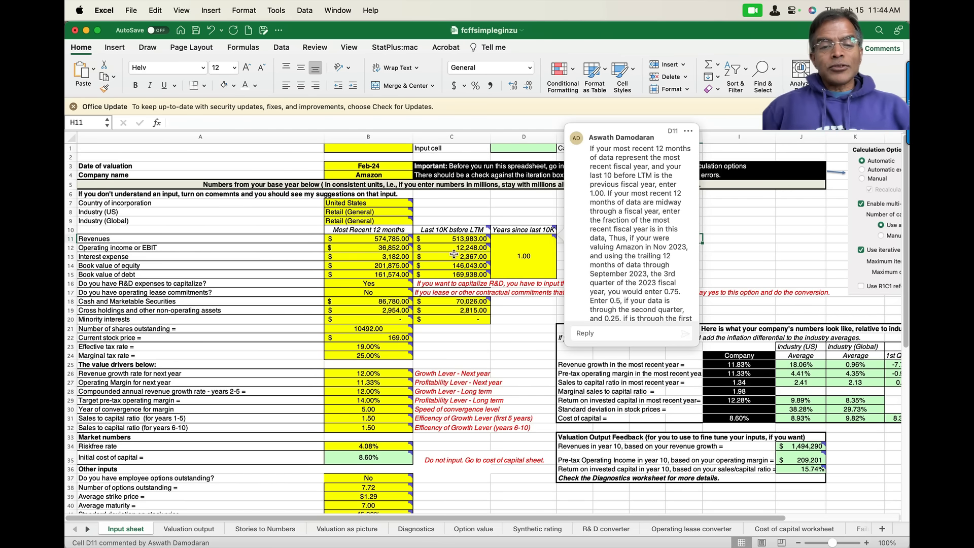
{"action": "left_click", "coordinate": [403, 239]}
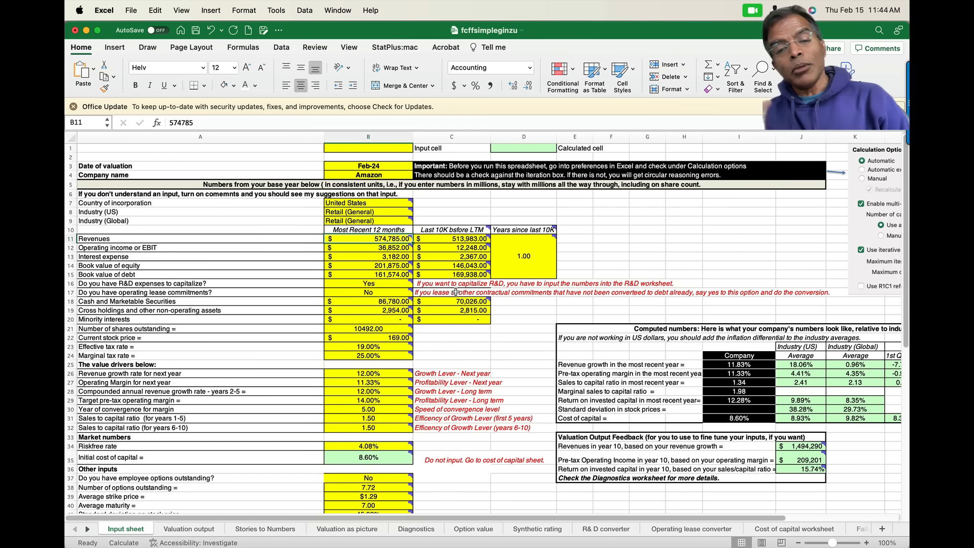
{"action": "left_click", "coordinate": [462, 236]}
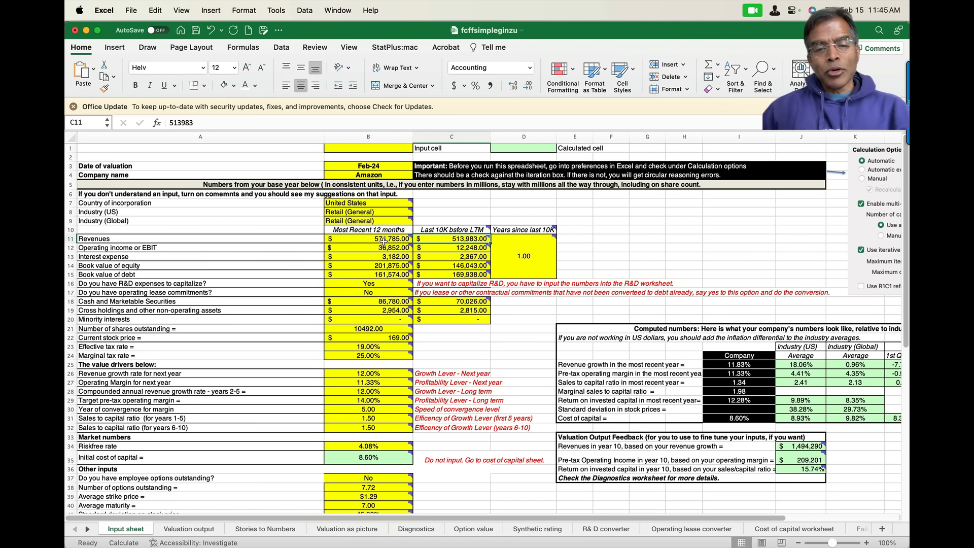
{"action": "mouse_move", "coordinate": [386, 239]}
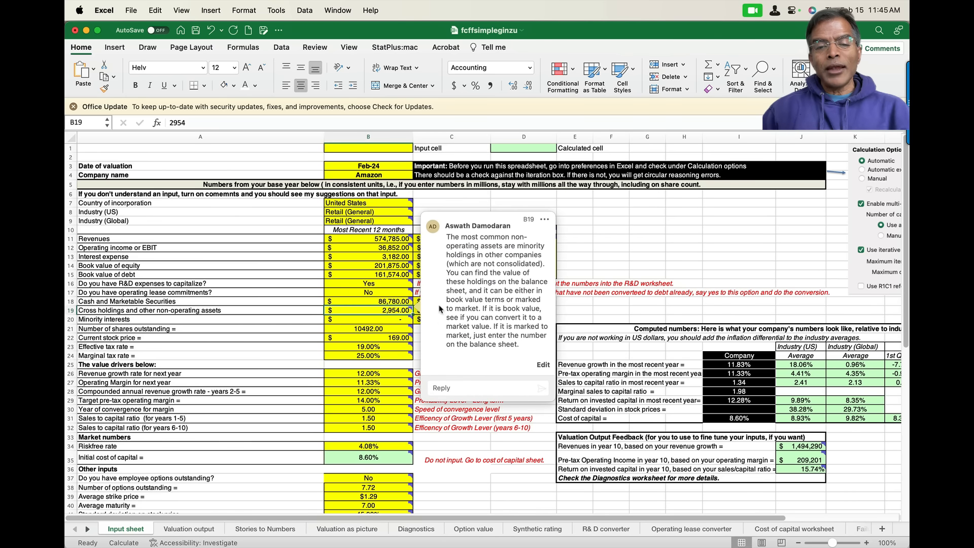
{"action": "left_click", "coordinate": [474, 203]}
{"action": "mouse_move", "coordinate": [458, 240]}
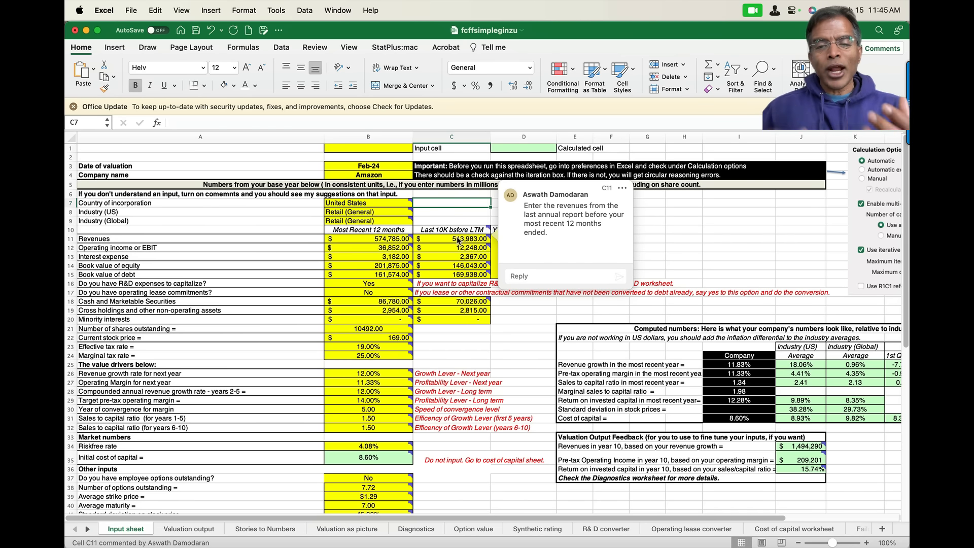
{"action": "left_click", "coordinate": [735, 230]}
{"action": "mouse_move", "coordinate": [549, 259]}
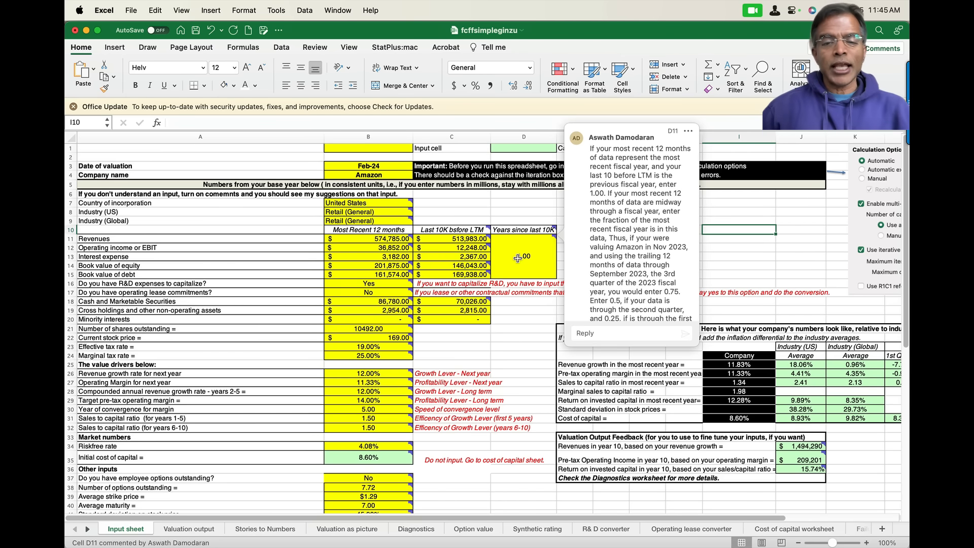
Examine the operating income, interest expense and book value of equity inputs in rows 12 to 14 along with their notes.
{"action": "left_click", "coordinate": [386, 246]}
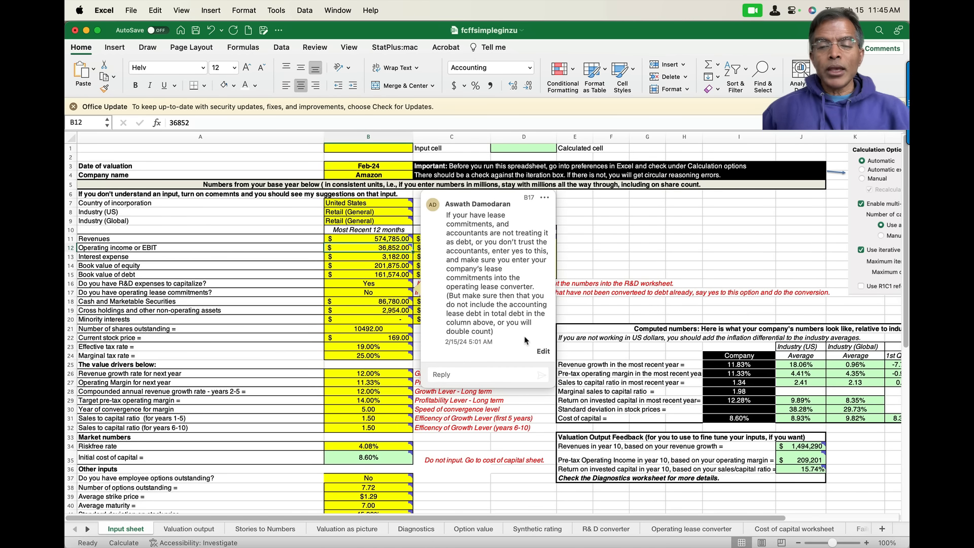
{"action": "left_click", "coordinate": [654, 237]}
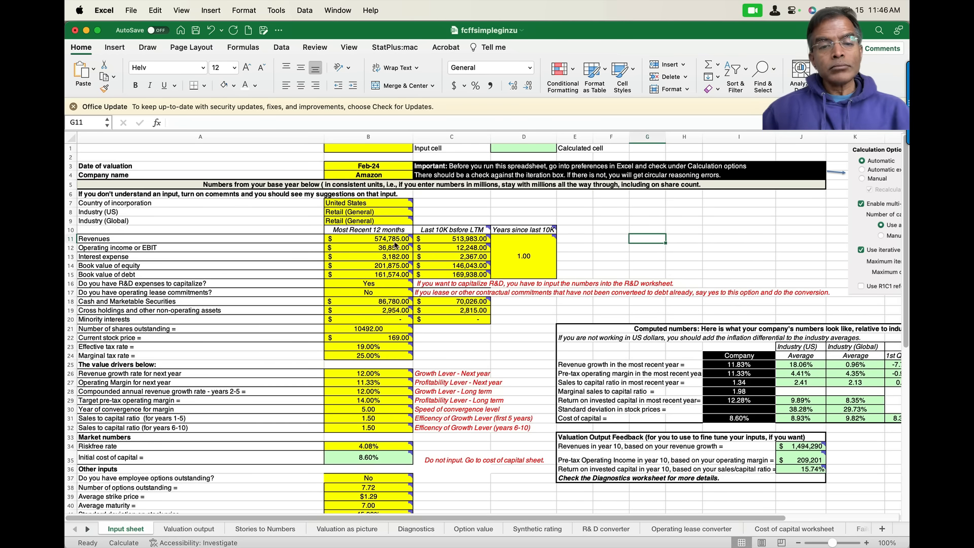
{"action": "left_click", "coordinate": [395, 246]}
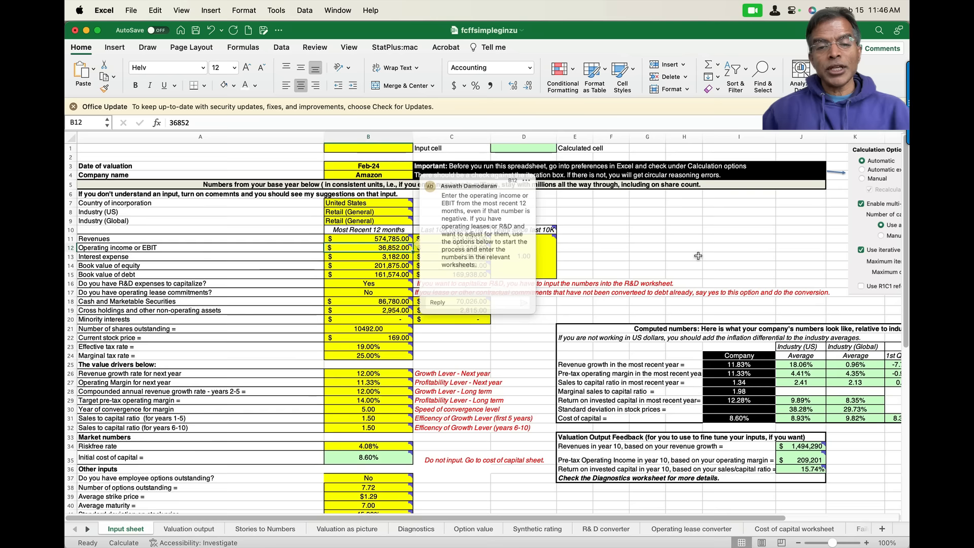
{"action": "left_click_drag", "start_coordinate": [690, 248], "coordinate": [677, 240]}
{"action": "left_click", "coordinate": [473, 248]}
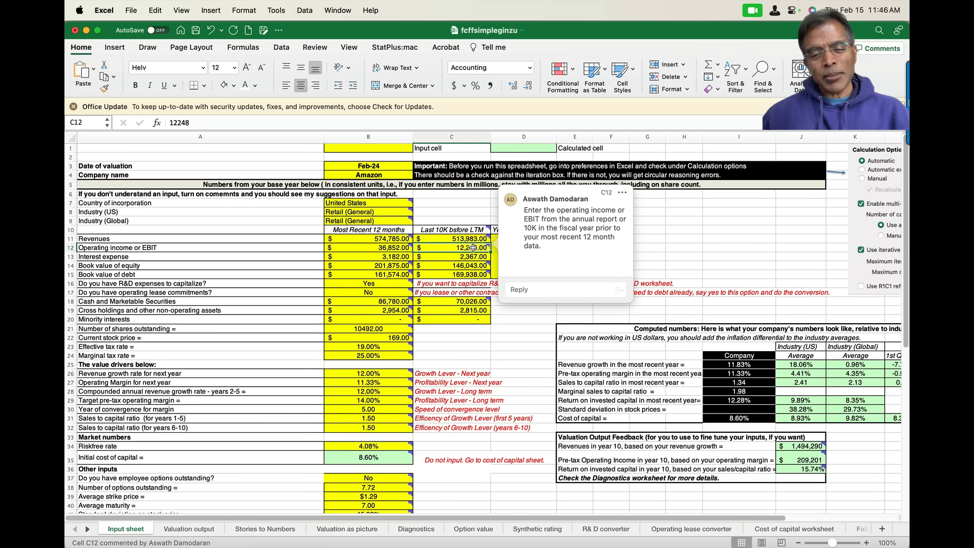
{"action": "left_click", "coordinate": [390, 257]}
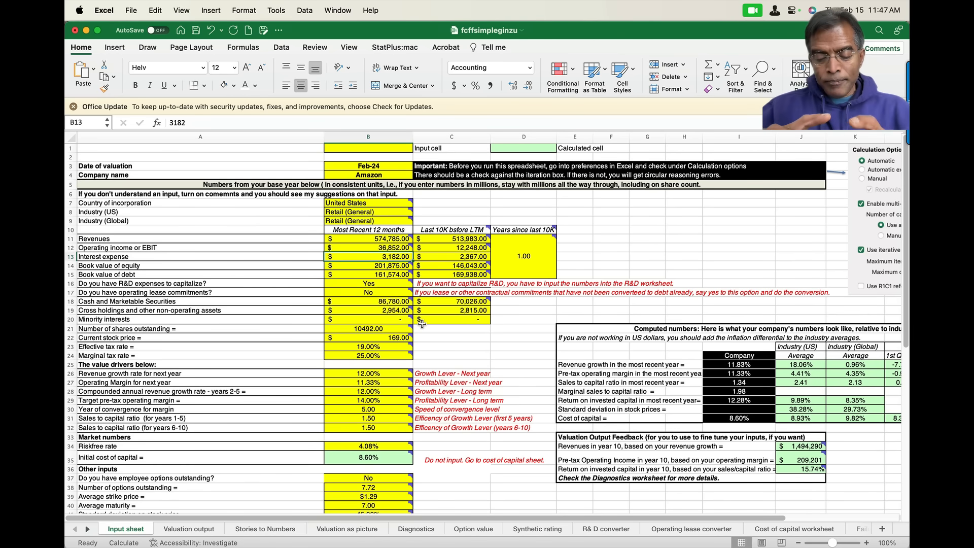
{"action": "left_click", "coordinate": [377, 266]}
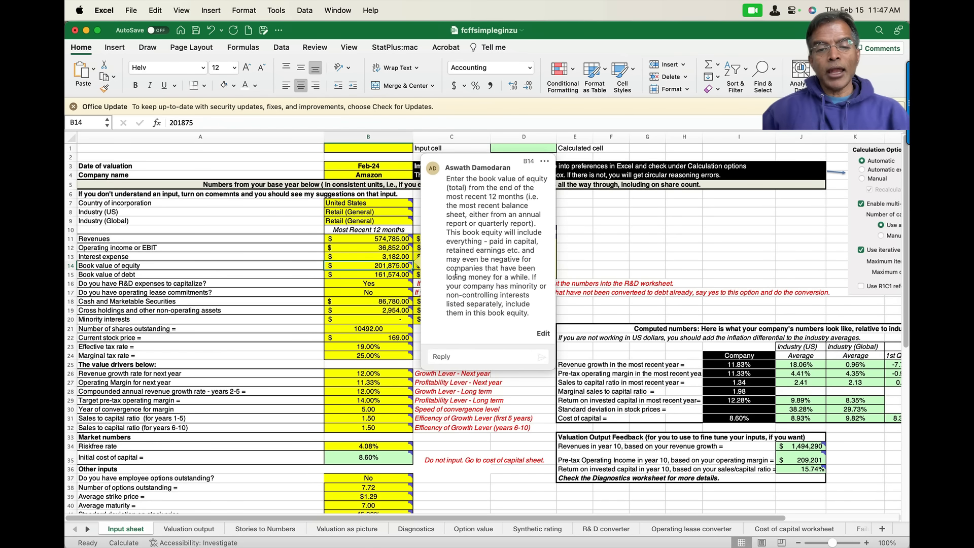
{"action": "left_click", "coordinate": [454, 264]}
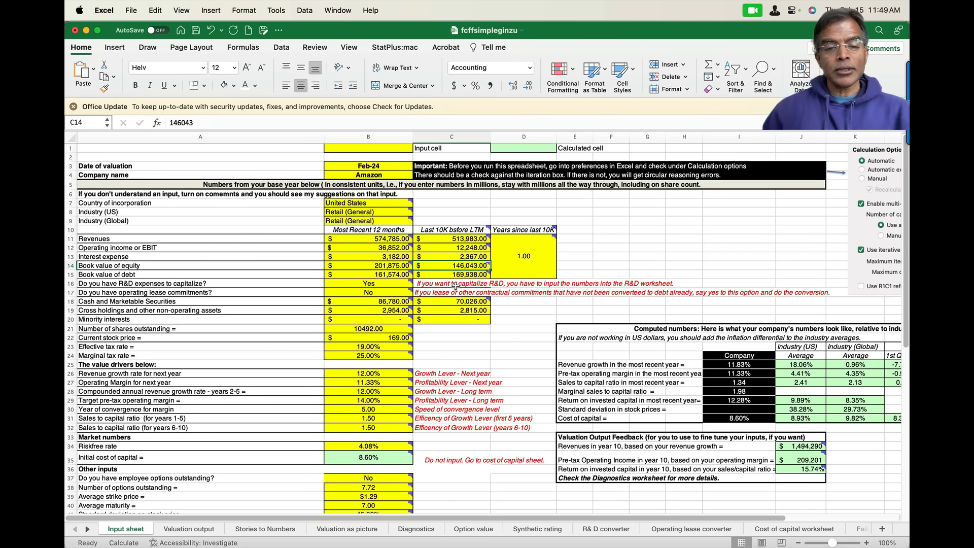
Check the R&D amortization period in the R&D converter against the lookup table of amortizable lives by industry.
{"action": "left_click", "coordinate": [388, 284]}
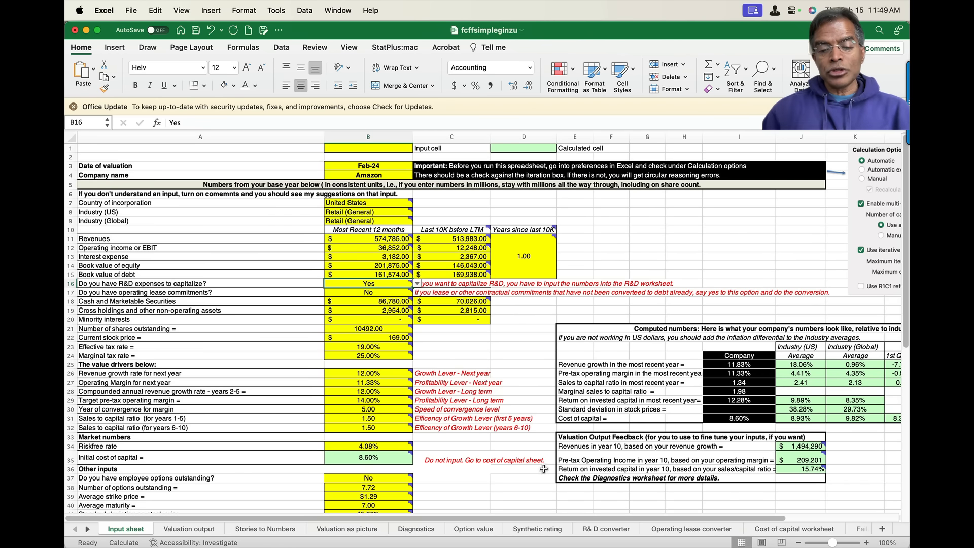
{"action": "left_click", "coordinate": [611, 530]}
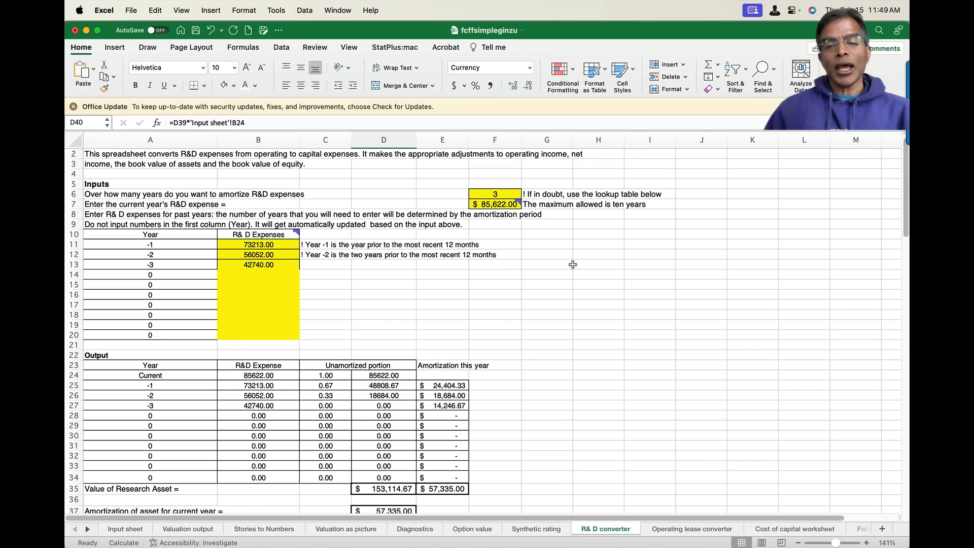
{"action": "left_click", "coordinate": [505, 193]}
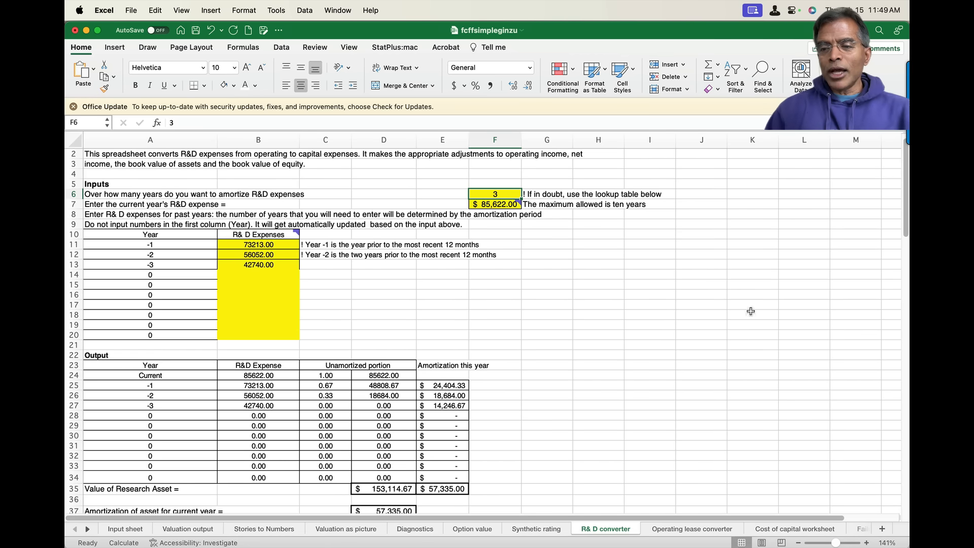
{"action": "scroll", "coordinate": [908, 226], "scroll_direction": "down", "scroll_amount": 10}
{"action": "scroll", "coordinate": [908, 333], "scroll_direction": "down", "scroll_amount": 5}
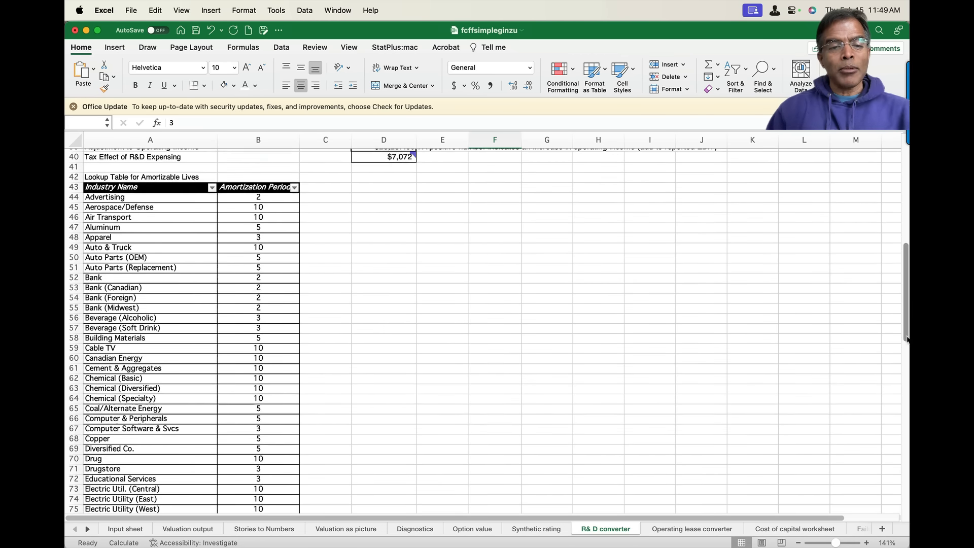
{"action": "scroll", "coordinate": [908, 333], "scroll_direction": "up", "scroll_amount": 2}
{"action": "scroll", "coordinate": [908, 333], "scroll_direction": "up", "scroll_amount": 2}
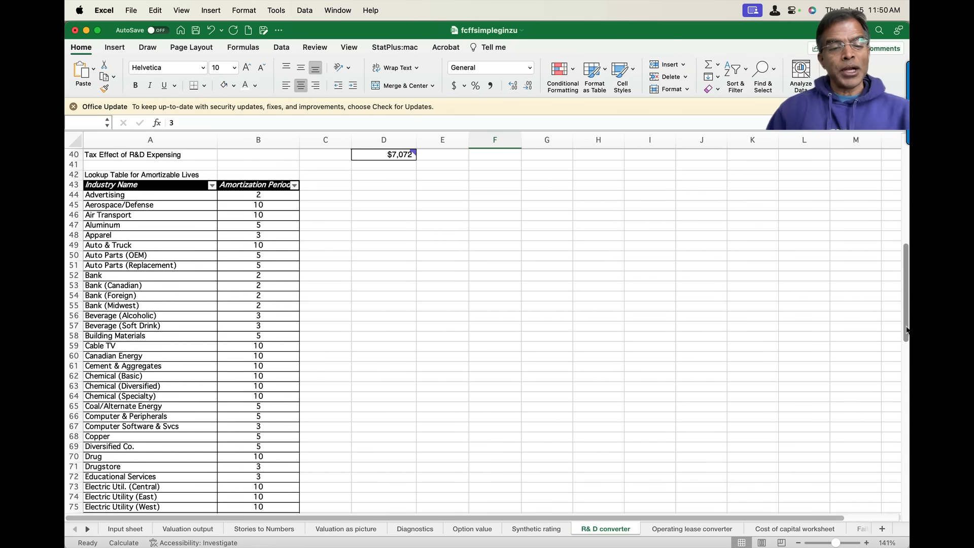
Examine the current year's R&D expense input in F7 of the R&D converter and return to the input sheet.
{"action": "left_click_drag", "start_coordinate": [908, 331], "coordinate": [905, 207]}
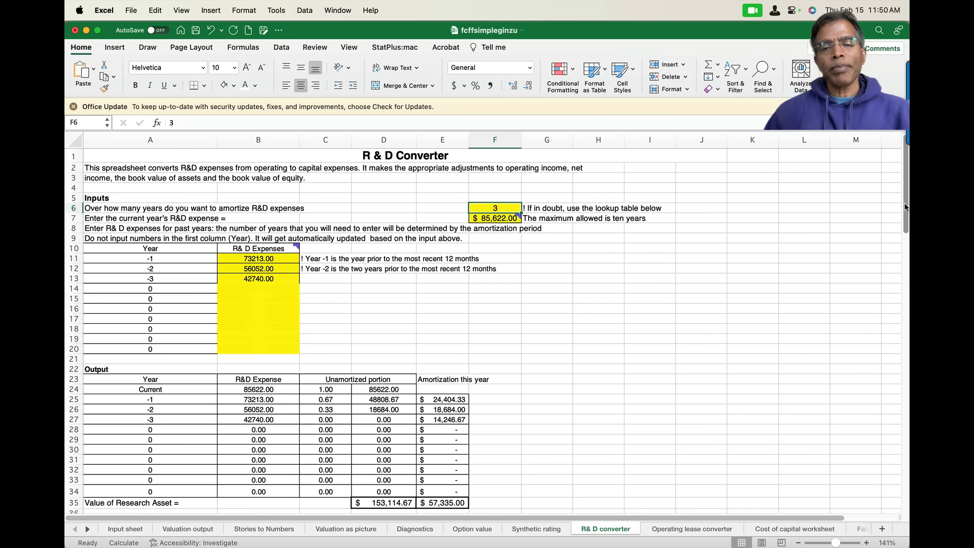
{"action": "left_click", "coordinate": [508, 219]}
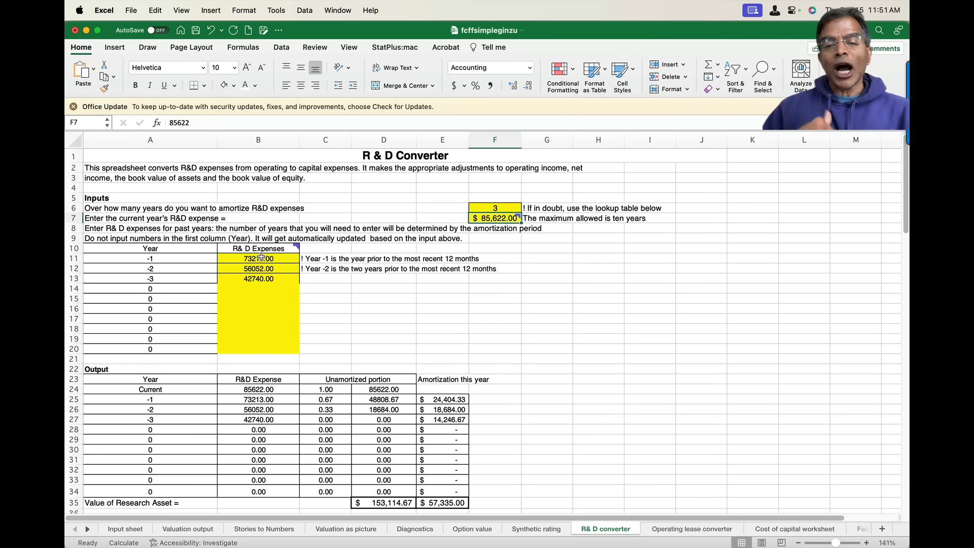
{"action": "left_click", "coordinate": [135, 531]}
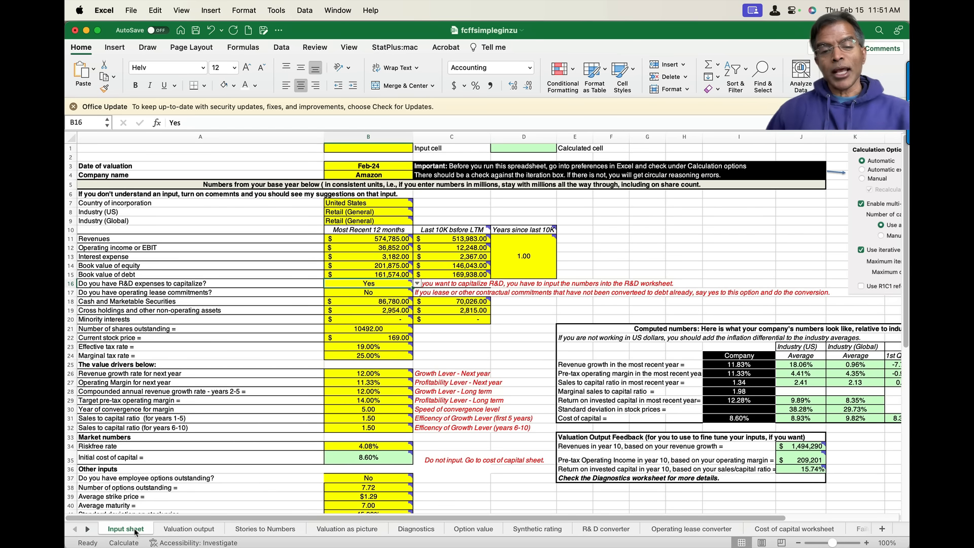
Read the note on the operating lease commitments choice in B17 of the input sheet.
{"action": "mouse_move", "coordinate": [374, 293]}
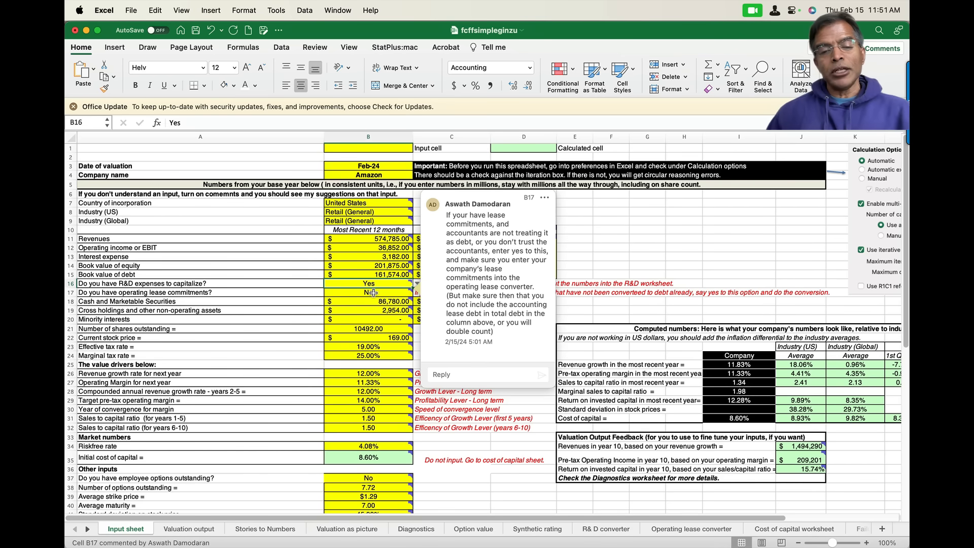
{"action": "left_click", "coordinate": [684, 248]}
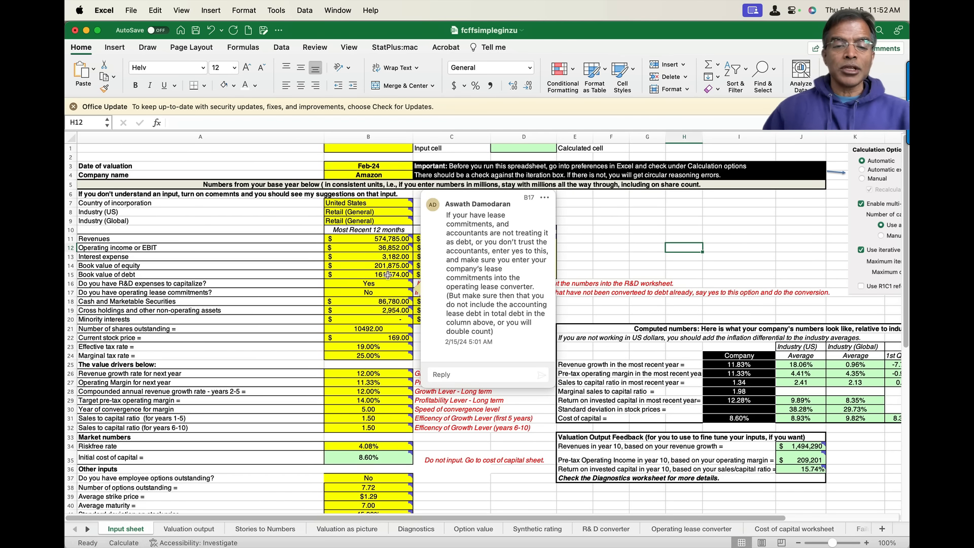
{"action": "left_click", "coordinate": [378, 292]}
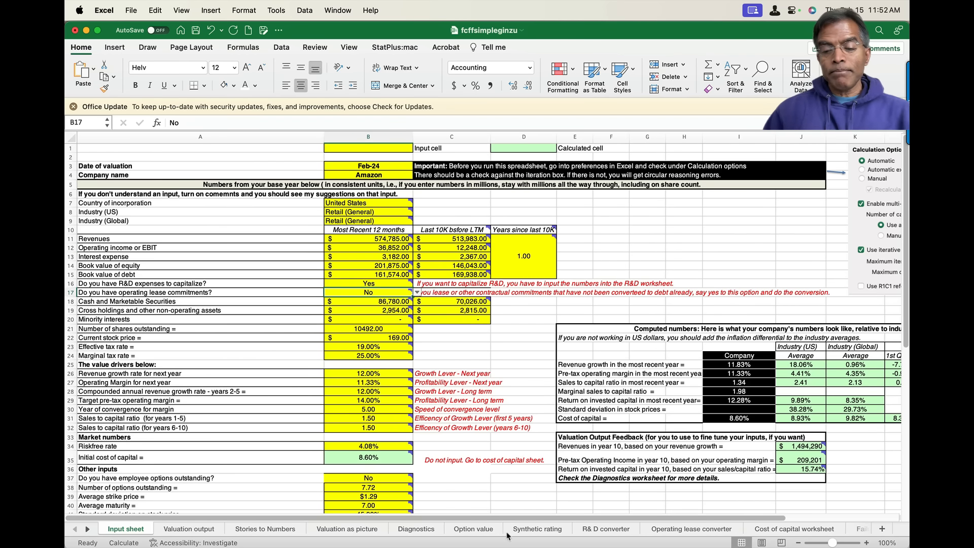
Review the Operating lease converter, including the note on the current year's lease expense in E4, and return to the input sheet.
{"action": "left_click", "coordinate": [692, 531]}
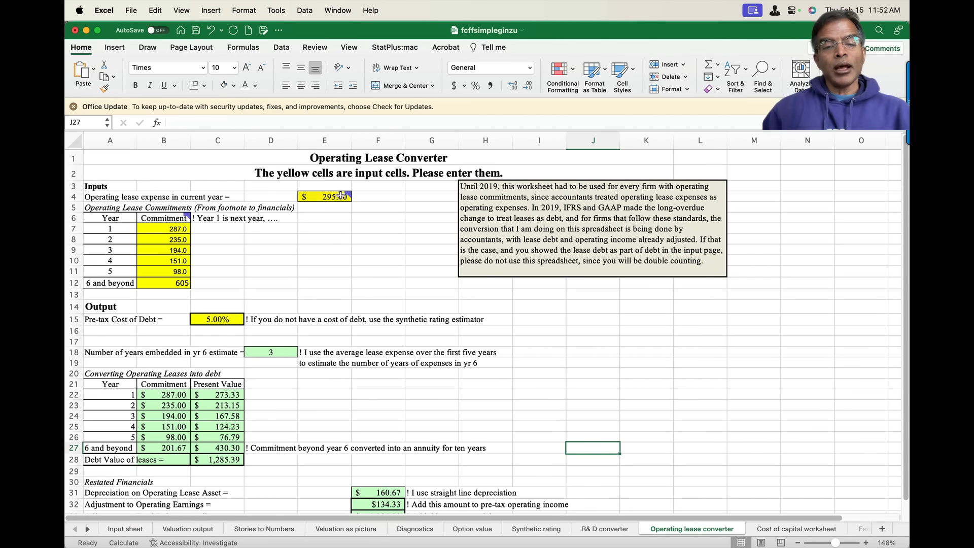
{"action": "mouse_move", "coordinate": [343, 198]}
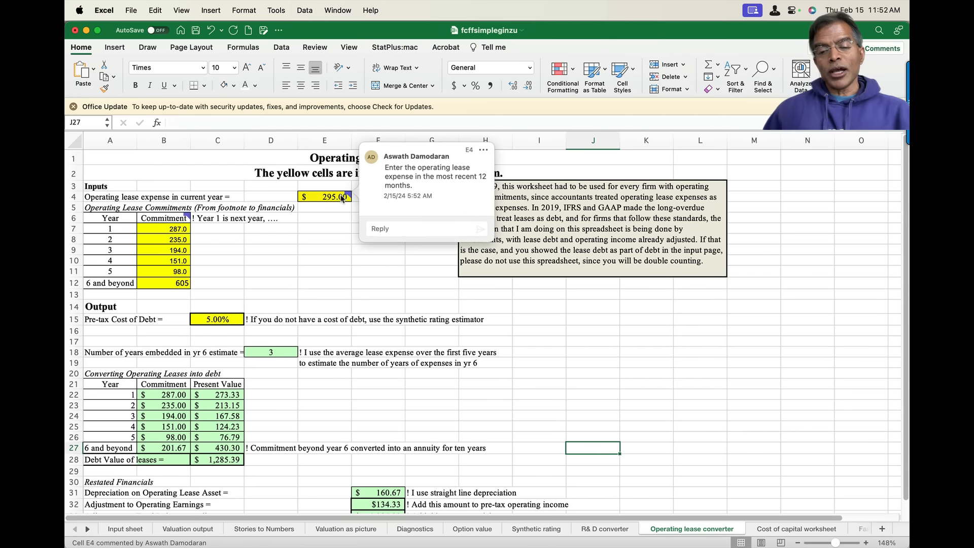
{"action": "left_click", "coordinate": [325, 239]}
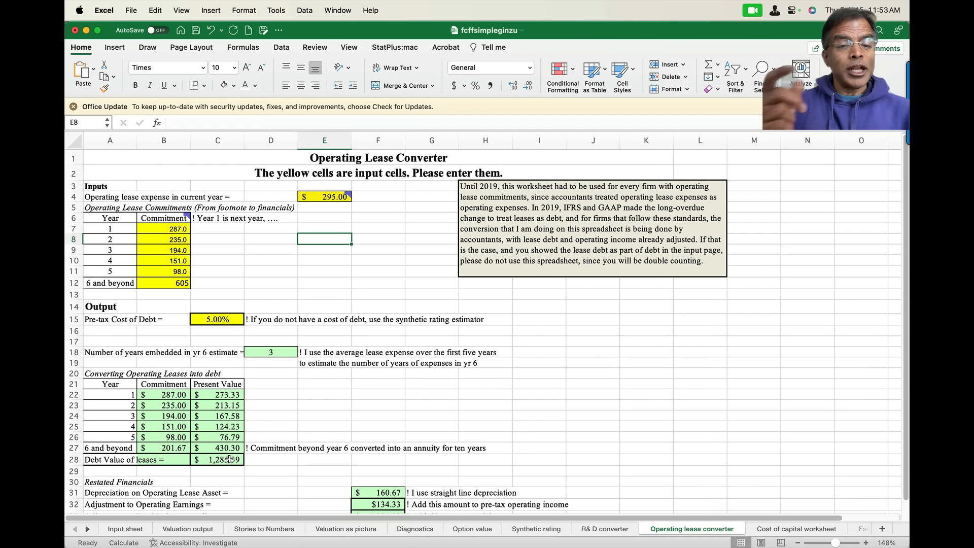
{"action": "left_click", "coordinate": [127, 529]}
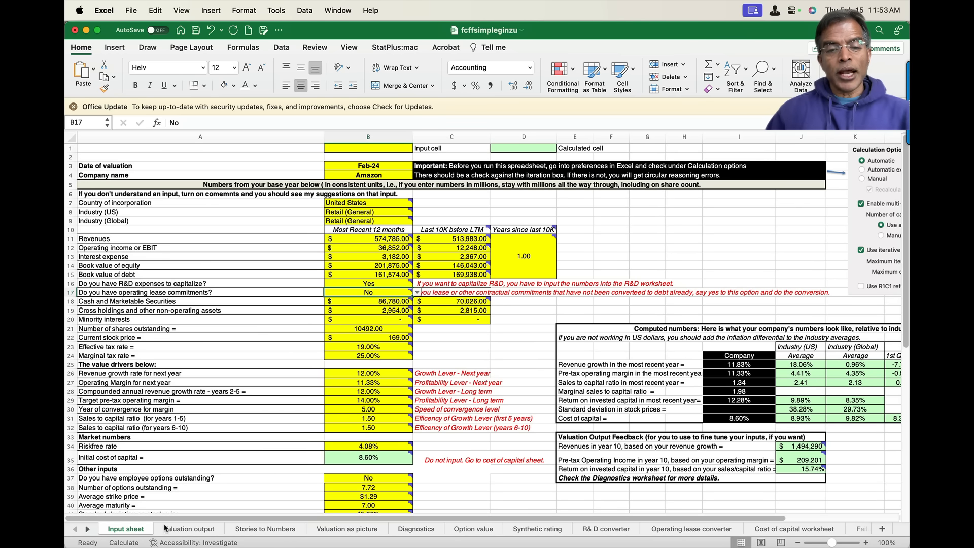
Examine the inputs for cash and marketable securities, cross holdings and minority interests in rows 18 to 20.
{"action": "left_click", "coordinate": [391, 303]}
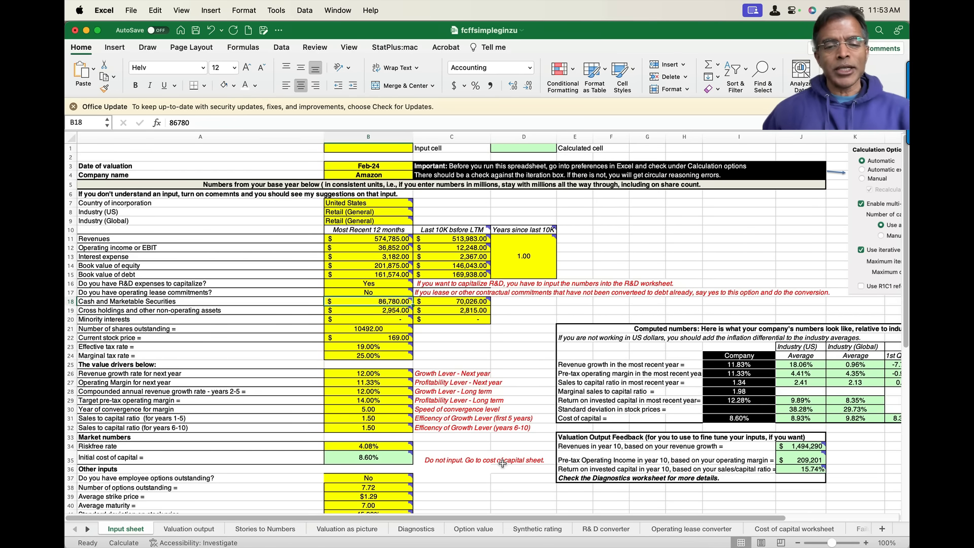
{"action": "mouse_move", "coordinate": [388, 299]}
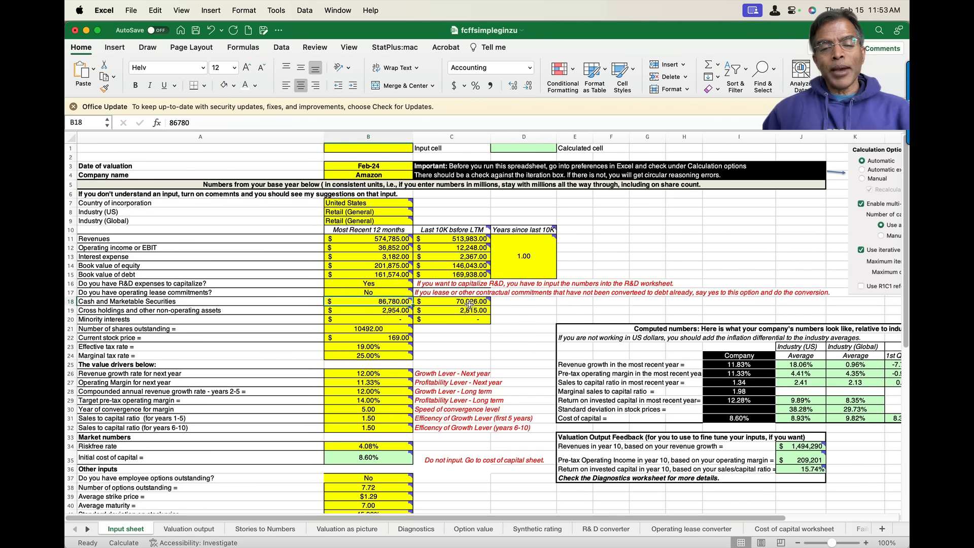
{"action": "mouse_move", "coordinate": [470, 304]}
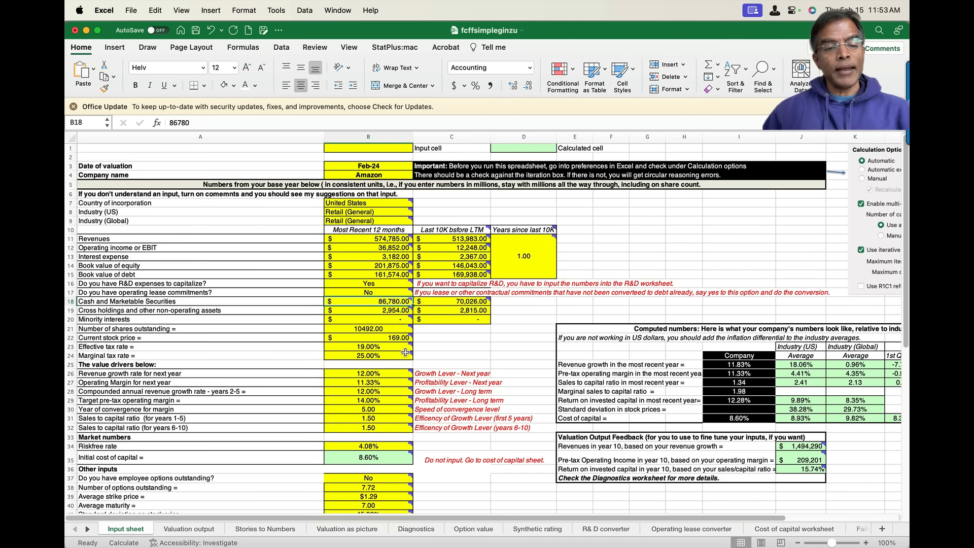
{"action": "left_click", "coordinate": [377, 310]}
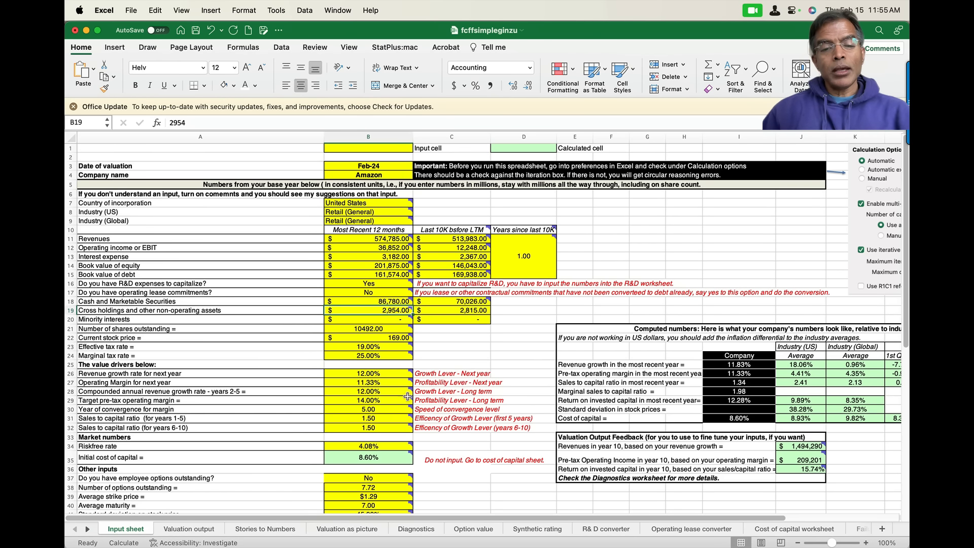
{"action": "left_click", "coordinate": [393, 320]}
Review the number of shares outstanding in B21 and read the note on the current stock price in B22.
{"action": "mouse_move", "coordinate": [391, 337]}
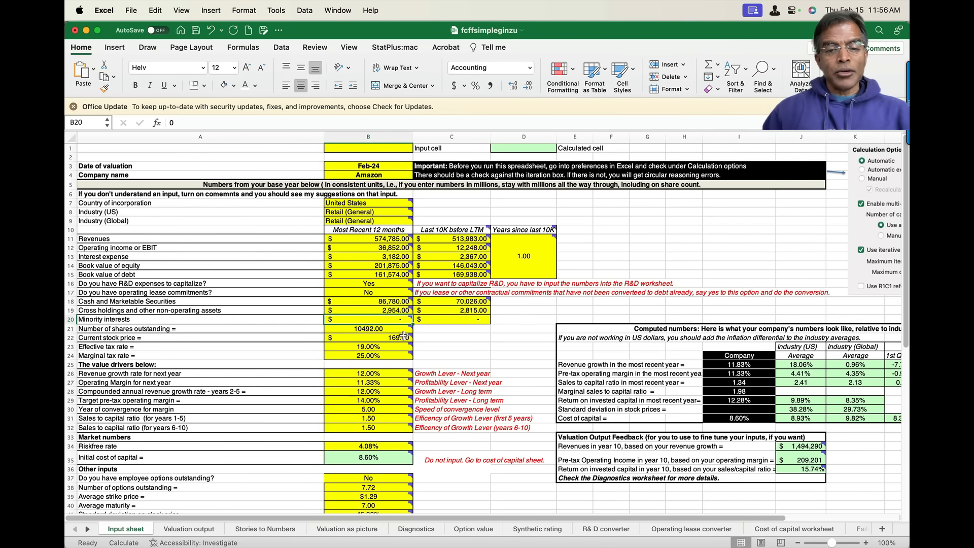
{"action": "left_click", "coordinate": [386, 330]}
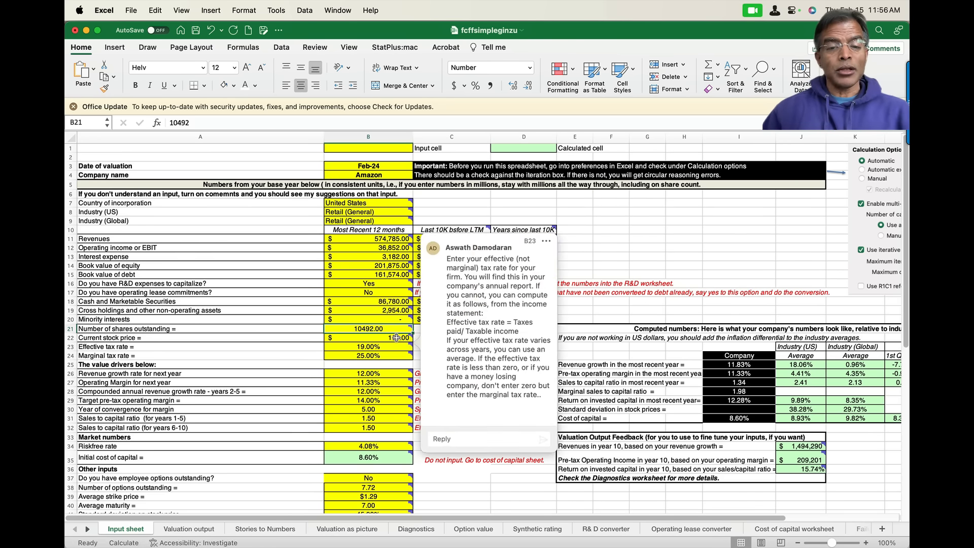
{"action": "mouse_move", "coordinate": [399, 341]}
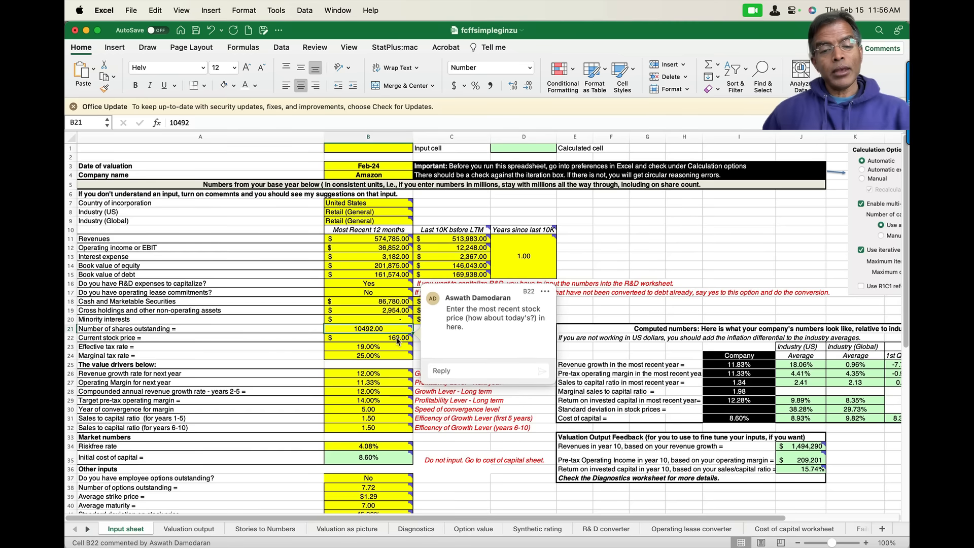
Examine the effective tax rate and its guidance on negative rates in B23, and the marginal tax rate in B24.
{"action": "left_click", "coordinate": [367, 348]}
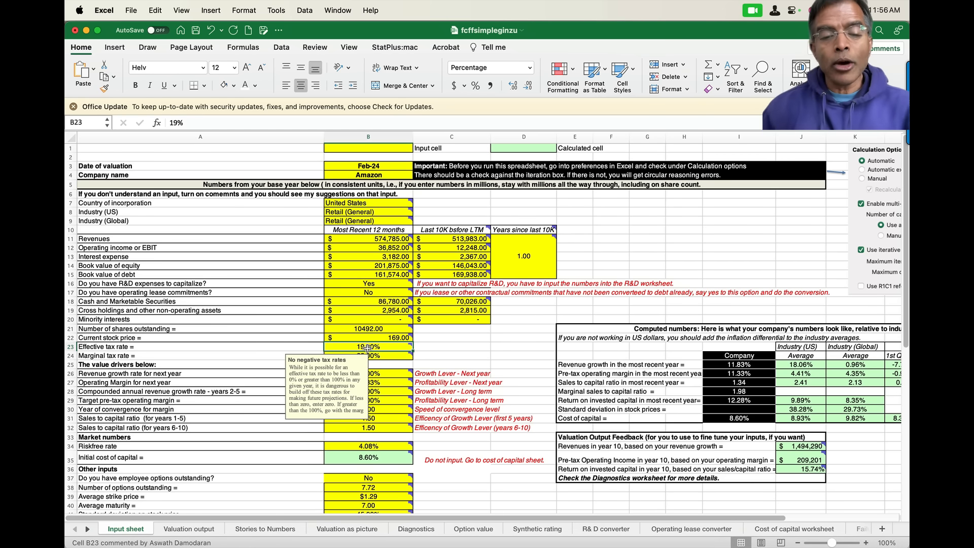
{"action": "left_click", "coordinate": [484, 366]}
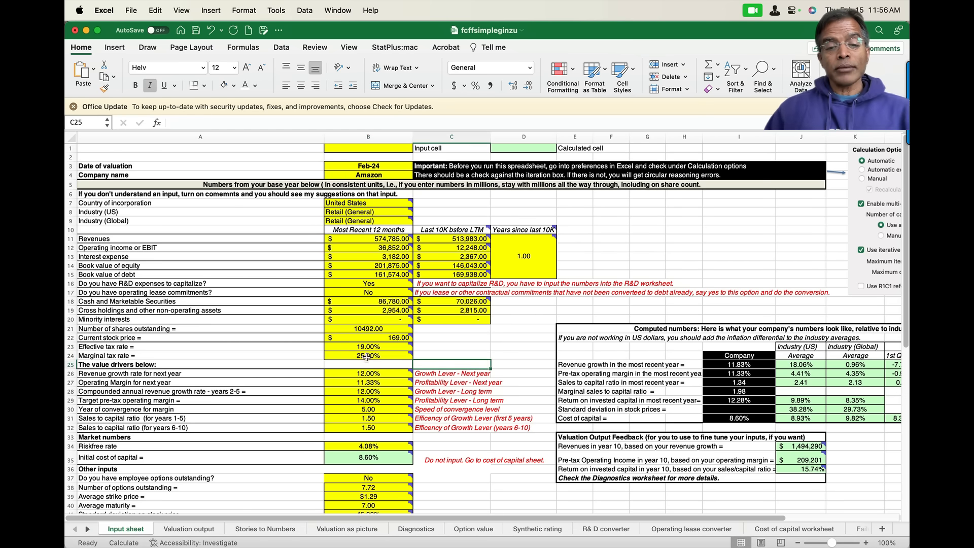
{"action": "left_click", "coordinate": [367, 355]}
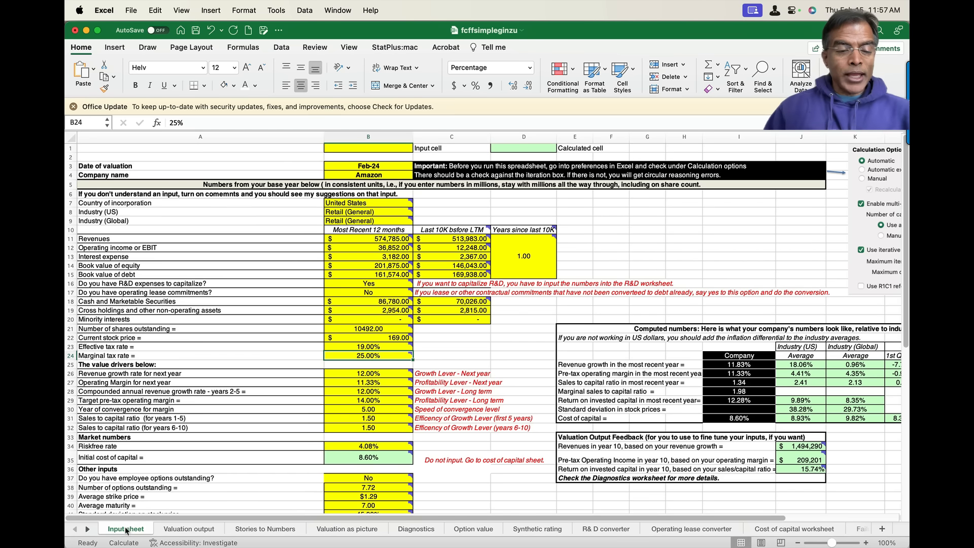
View the corporate tax rates by country in the Country equity risk premiums sheet, and return to the input sheet.
{"action": "left_click", "coordinate": [87, 529]}
{"action": "left_click", "coordinate": [87, 529]}
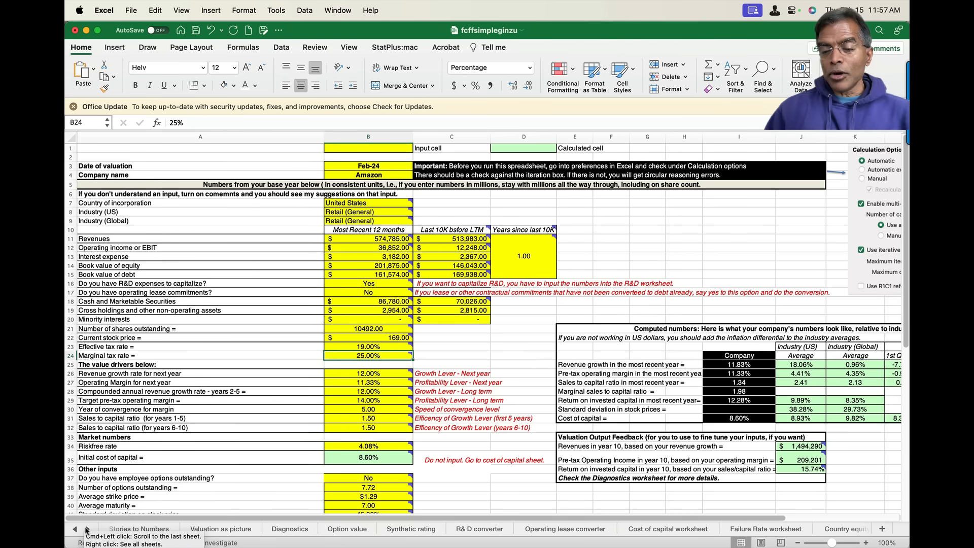
{"action": "left_click", "coordinate": [86, 530]}
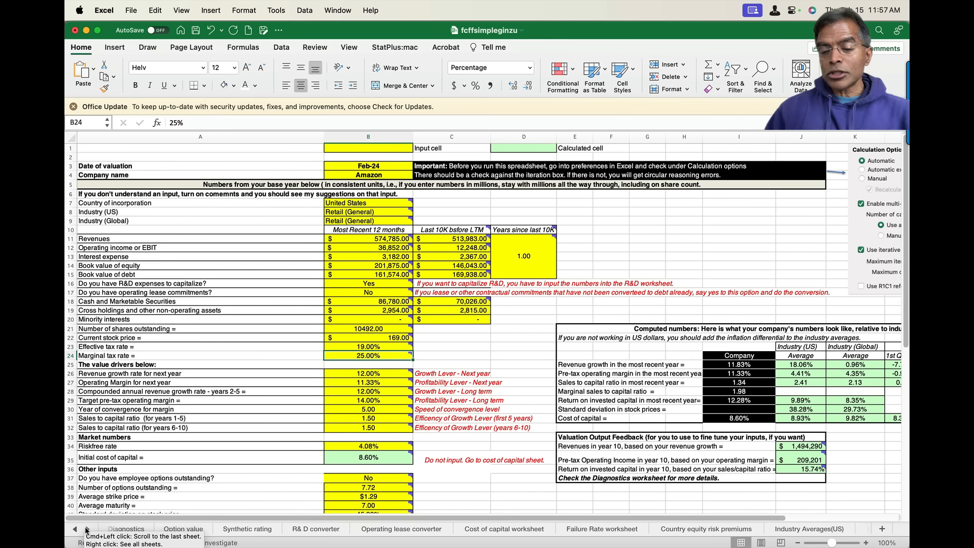
{"action": "left_click", "coordinate": [702, 529]}
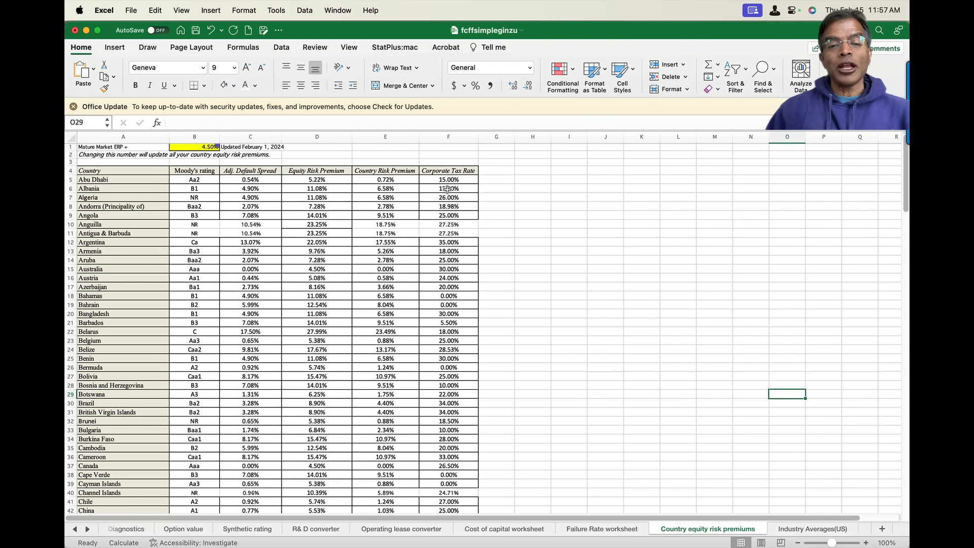
{"action": "left_click", "coordinate": [454, 316]}
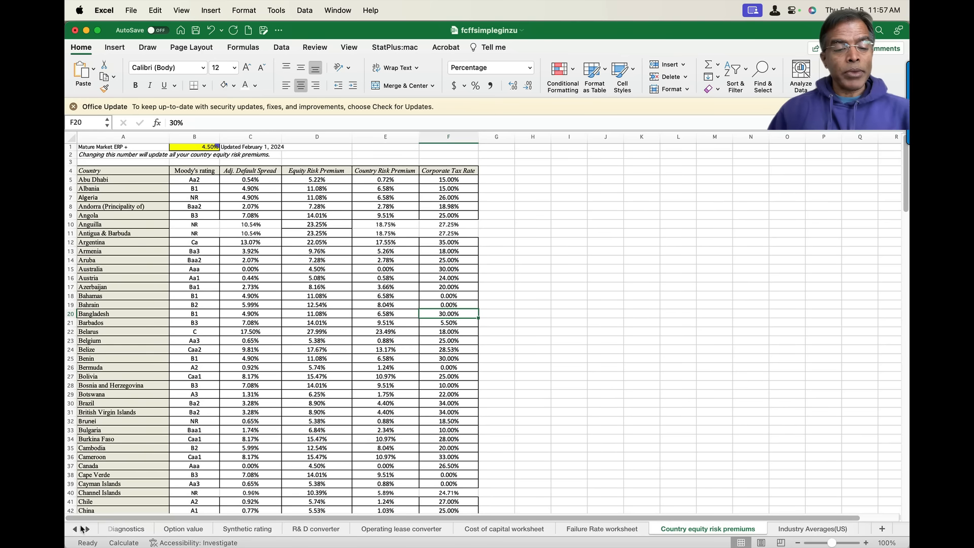
{"action": "left_click", "coordinate": [76, 530]}
{"action": "left_click", "coordinate": [76, 531]}
{"action": "left_click", "coordinate": [76, 531]}
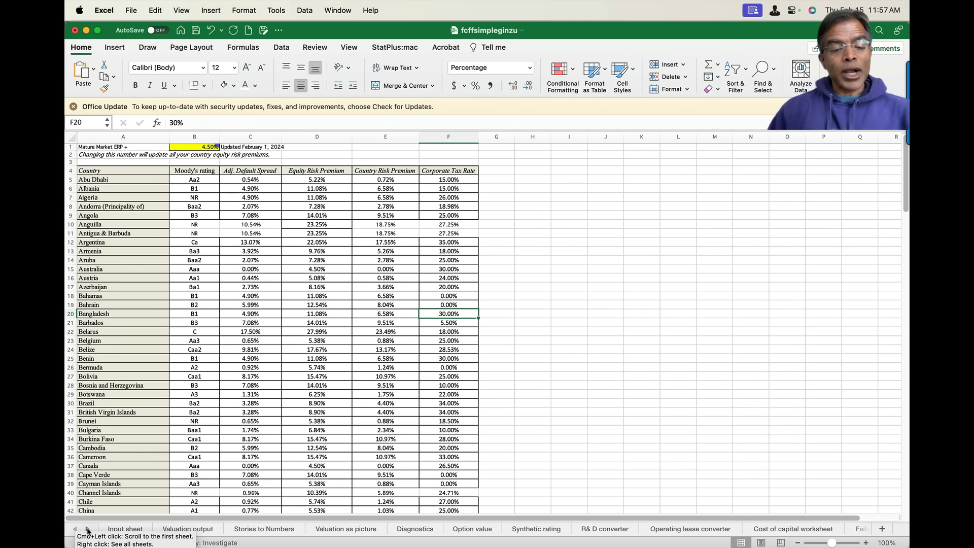
{"action": "left_click", "coordinate": [125, 529]}
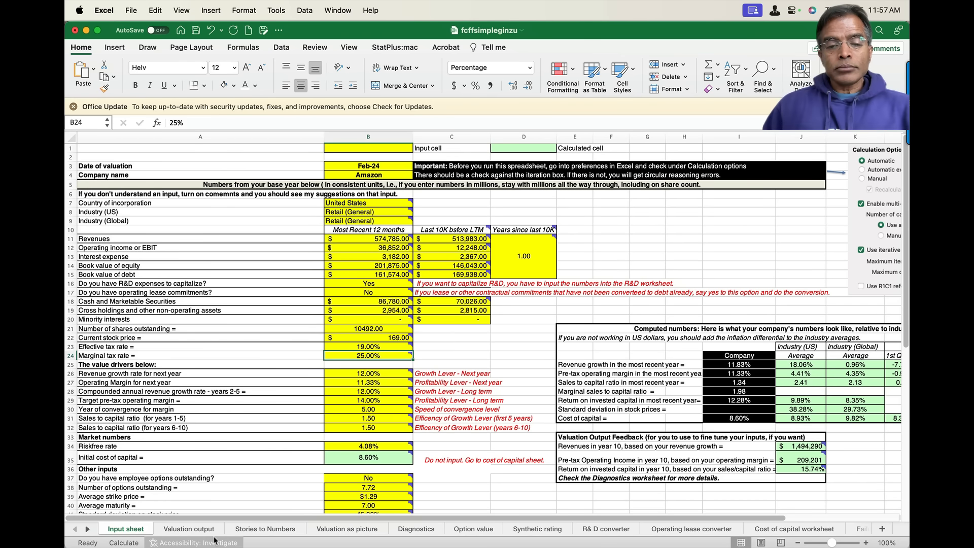
Open the Cost of capital worksheet and set the cost of capital approach in B11 to Detailed.
{"action": "left_click", "coordinate": [476, 355]}
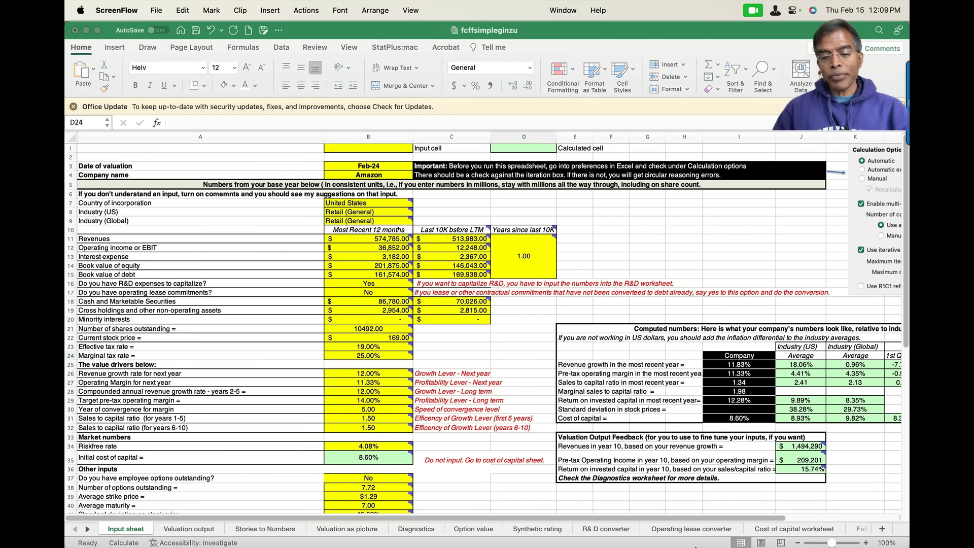
{"action": "left_click", "coordinate": [795, 529]}
{"action": "left_click", "coordinate": [795, 529]}
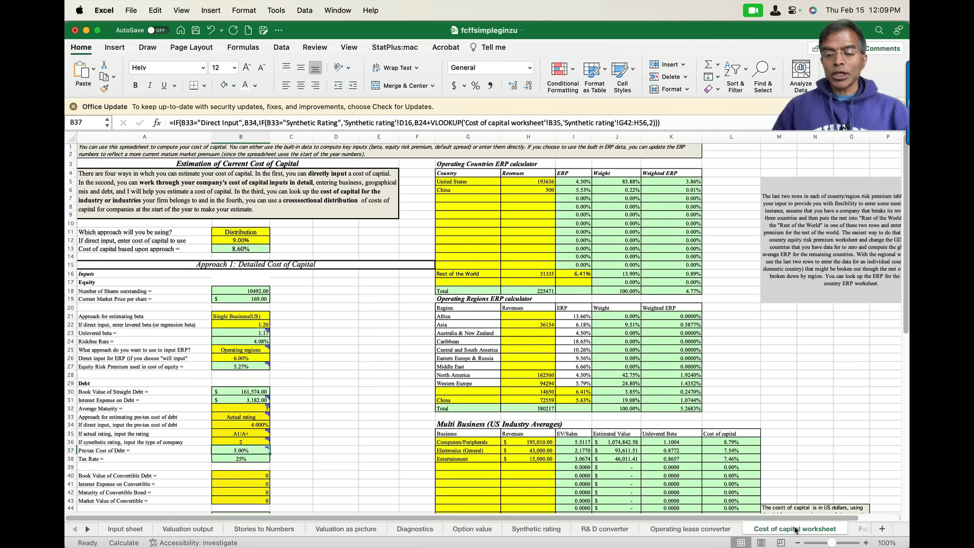
{"action": "left_click", "coordinate": [254, 233]}
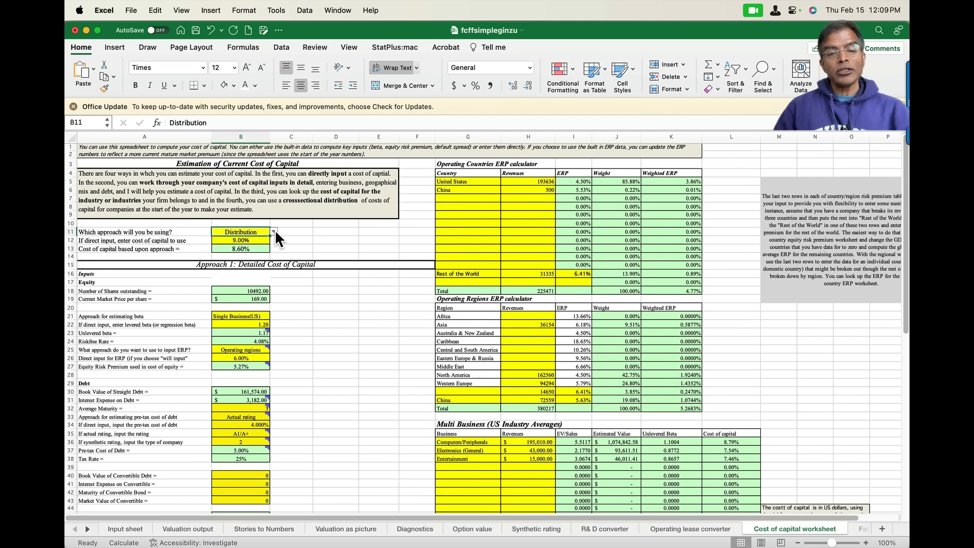
{"action": "left_click", "coordinate": [274, 232]}
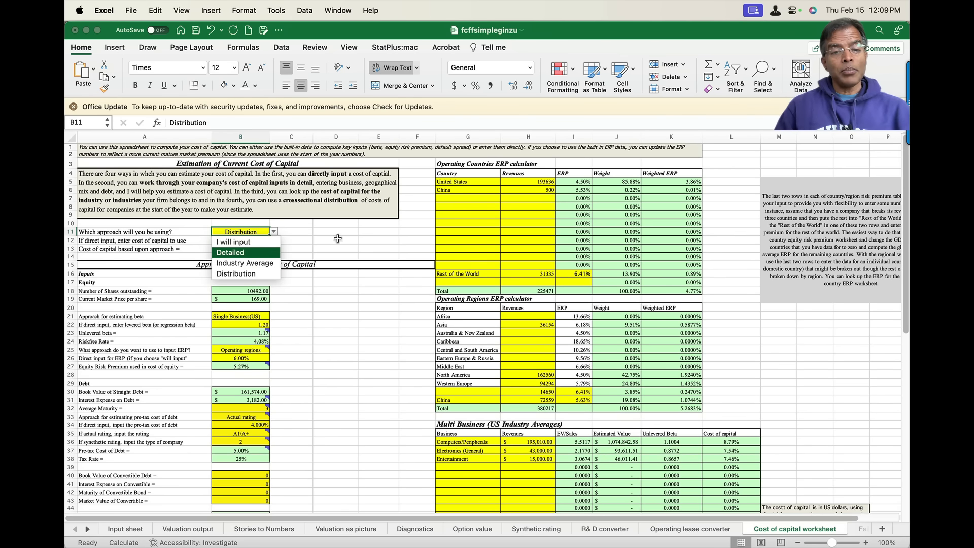
{"action": "left_click", "coordinate": [246, 271]}
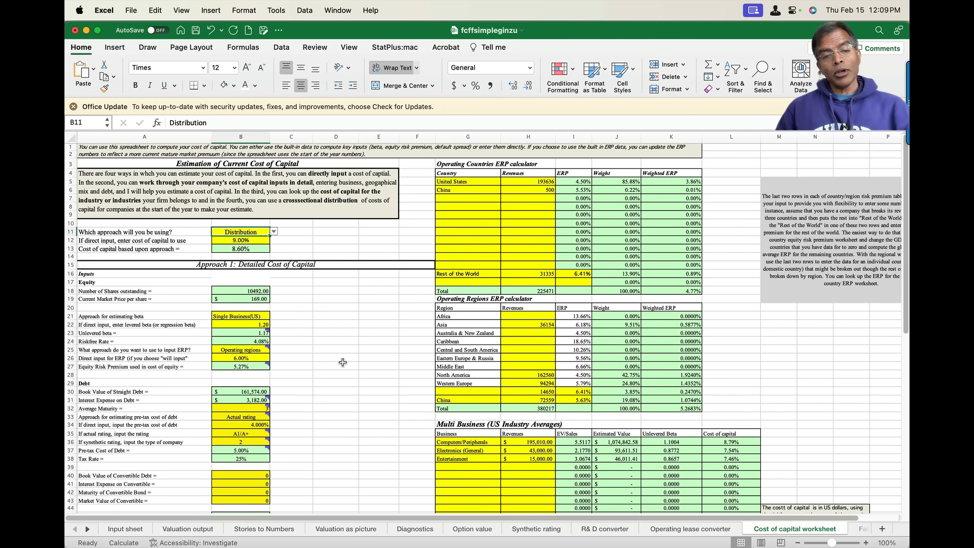
{"action": "left_click", "coordinate": [274, 232]}
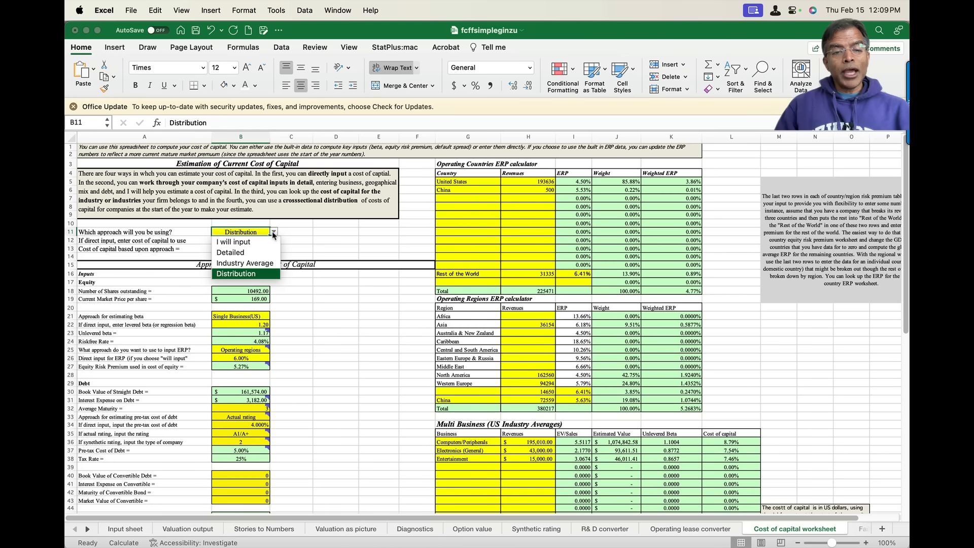
{"action": "left_click", "coordinate": [260, 252]}
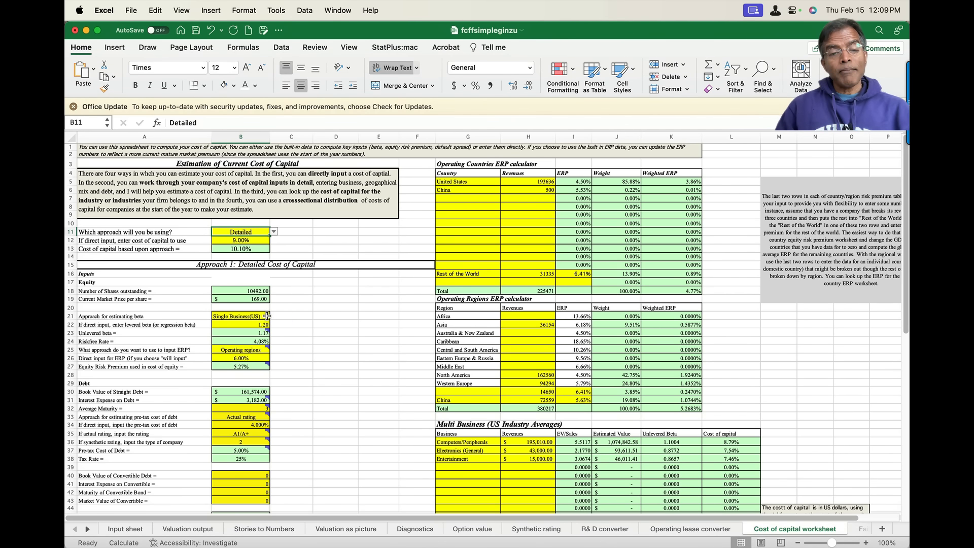
Read the note on the unlevered beta in B23 and review the equity risk premium approach in B25.
{"action": "mouse_move", "coordinate": [260, 331]}
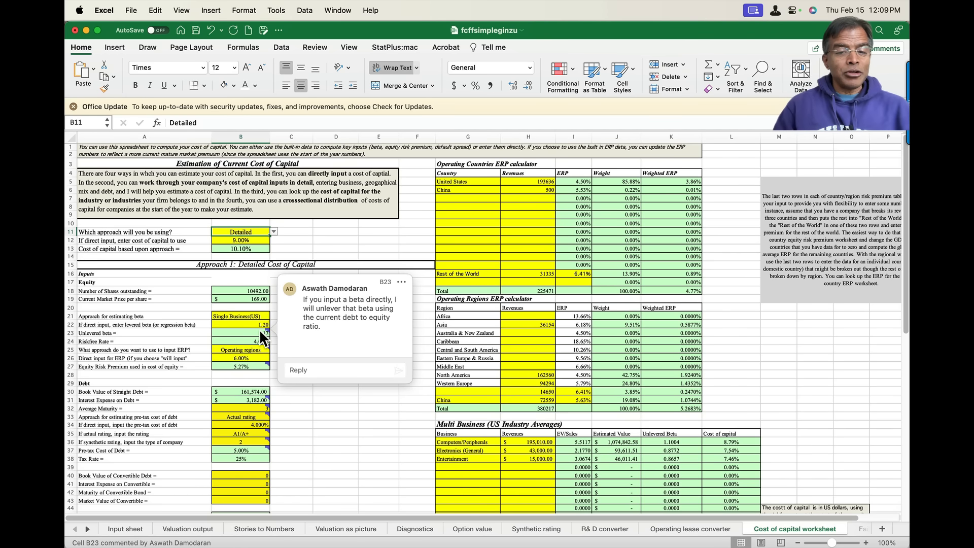
{"action": "left_click", "coordinate": [335, 400]}
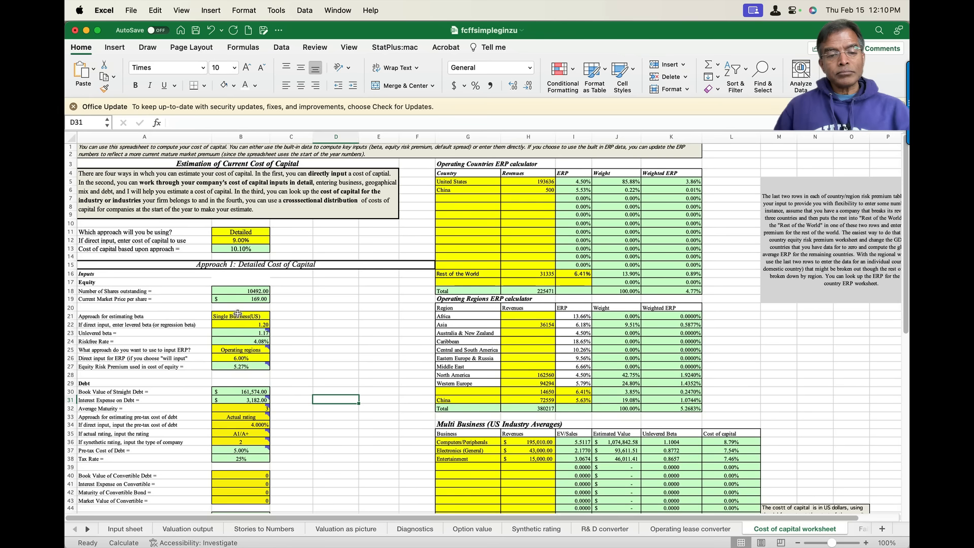
{"action": "left_click", "coordinate": [254, 350]}
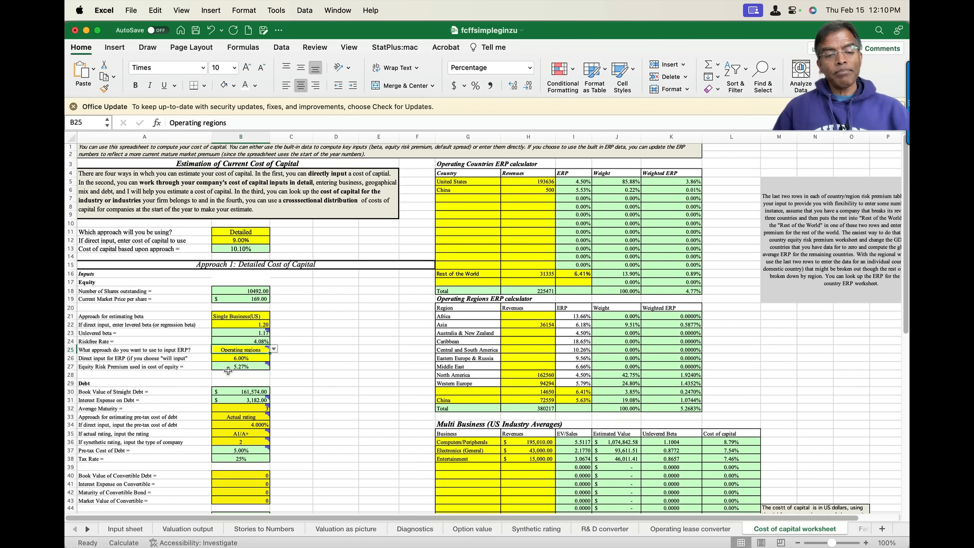
Read the note on the average maturity of debt and check its input in B32.
{"action": "mouse_move", "coordinate": [259, 404]}
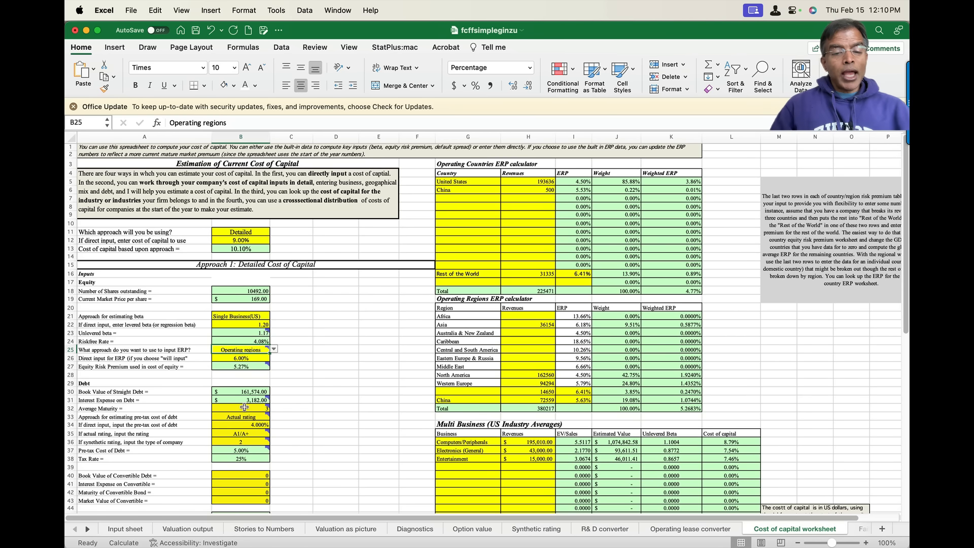
{"action": "left_click", "coordinate": [300, 476]}
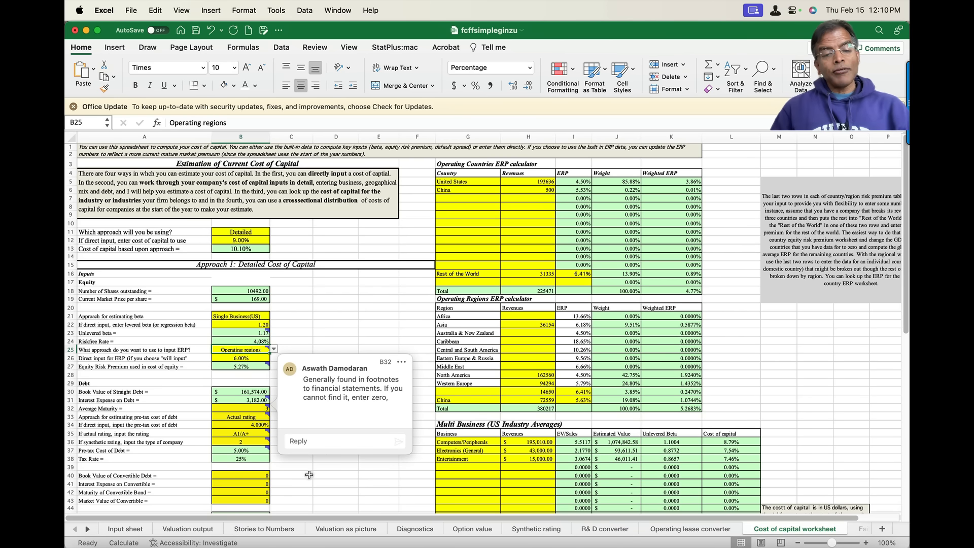
{"action": "left_click", "coordinate": [259, 409]}
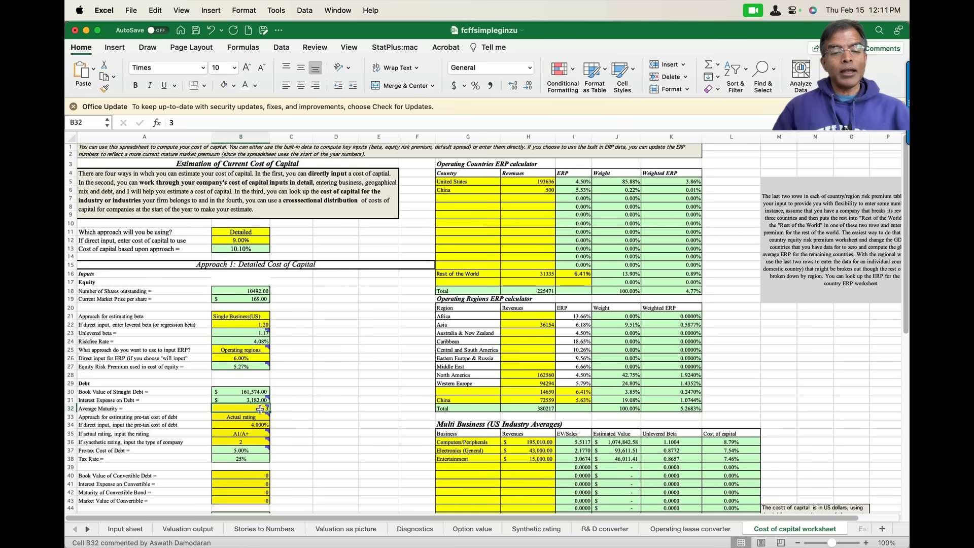
Examine the note and options for estimating the pre-tax cost of debt in B33, keeping Actual rating selected.
{"action": "left_click", "coordinate": [268, 416]}
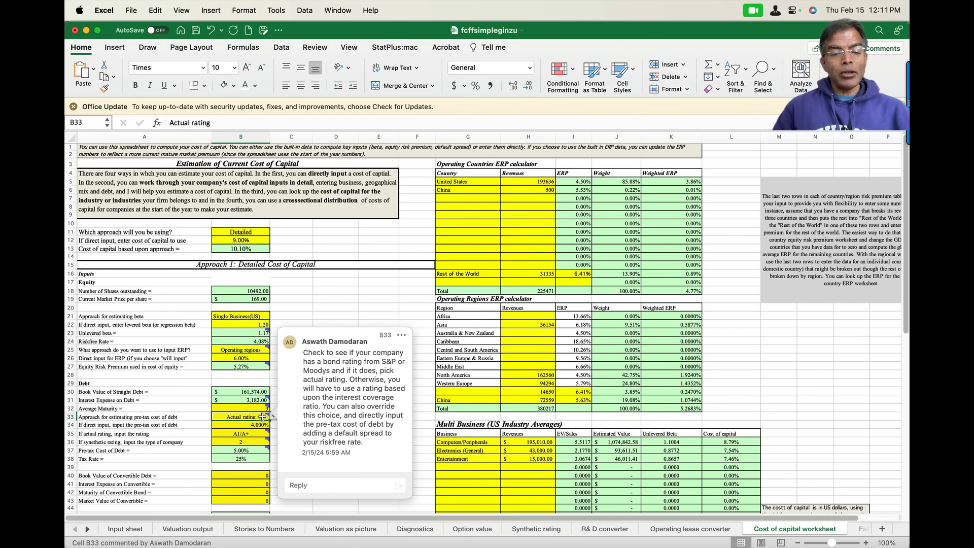
{"action": "left_click", "coordinate": [268, 425]}
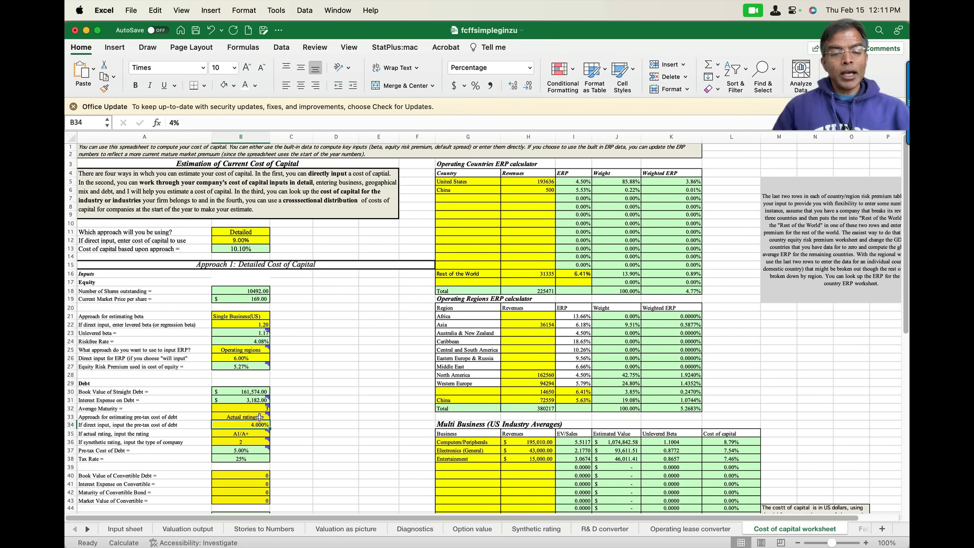
{"action": "left_click", "coordinate": [270, 417]}
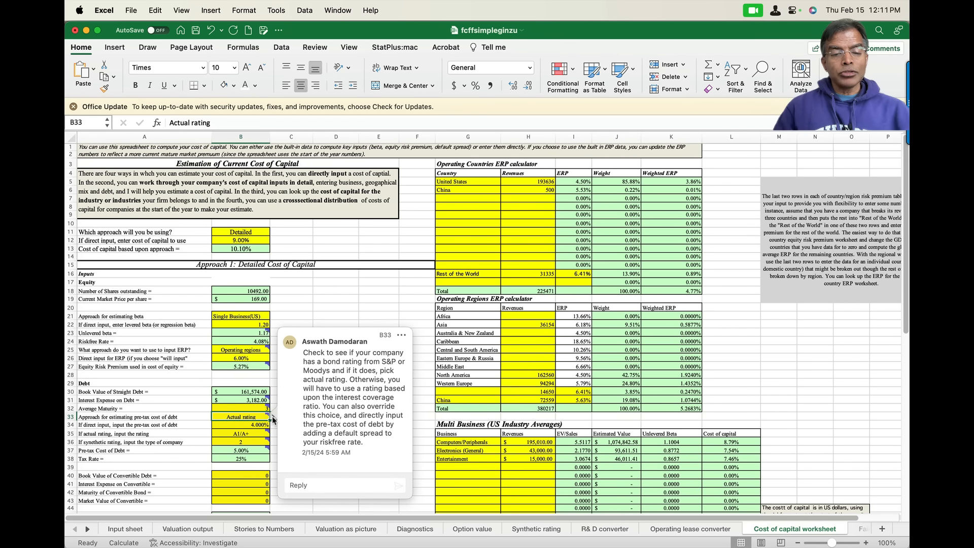
{"action": "left_click", "coordinate": [285, 315]}
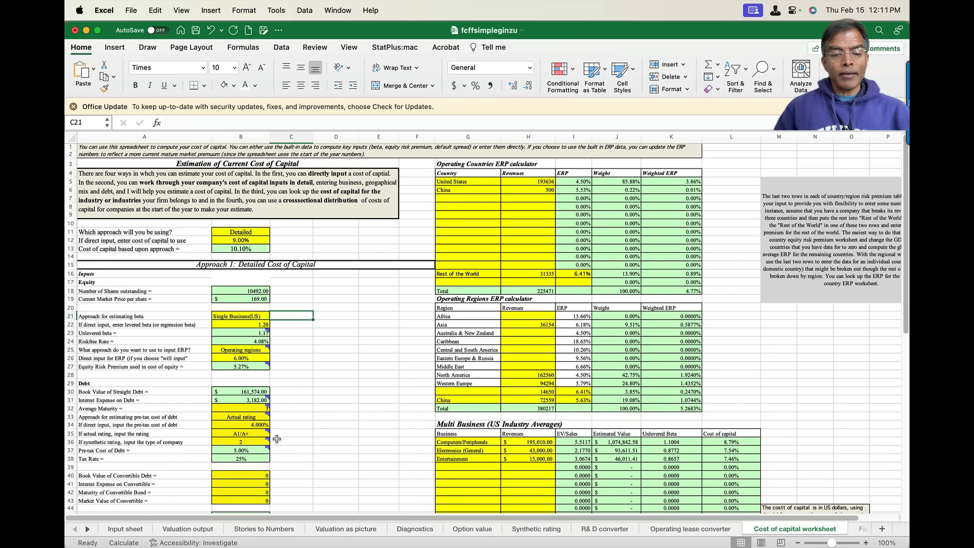
{"action": "left_click", "coordinate": [262, 417]}
{"action": "left_click", "coordinate": [274, 417]}
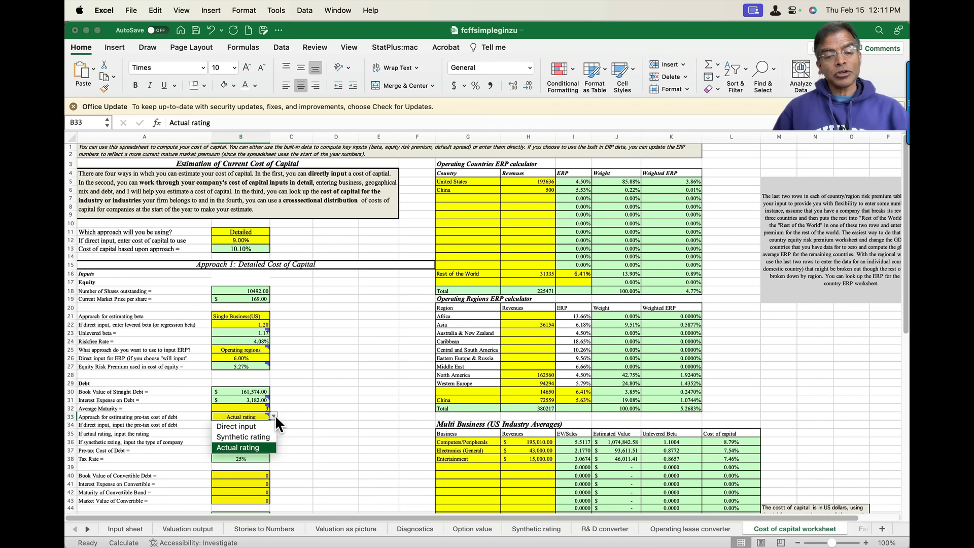
{"action": "left_click", "coordinate": [250, 449]}
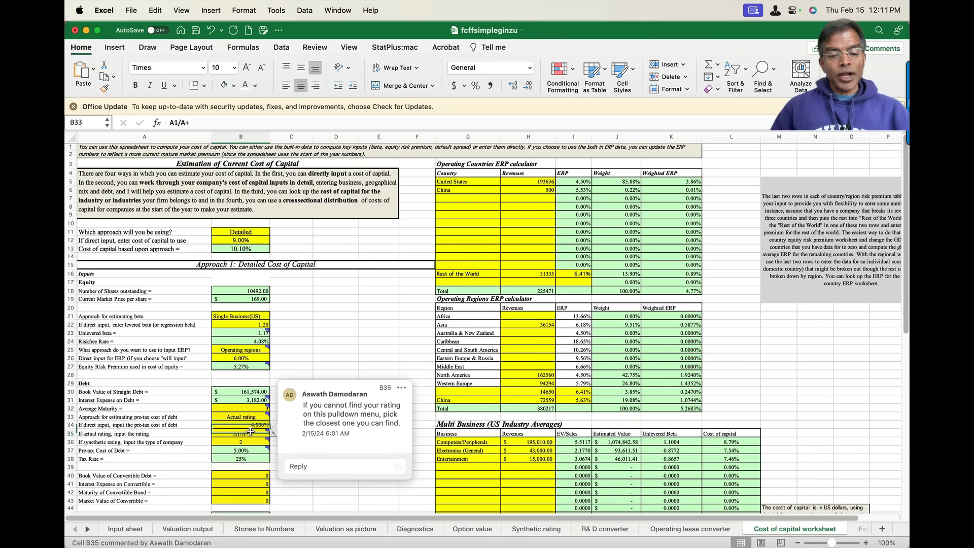
Read the note on the actual rating in B35 and view the list of available bond ratings without changing the selection.
{"action": "left_click", "coordinate": [251, 431]}
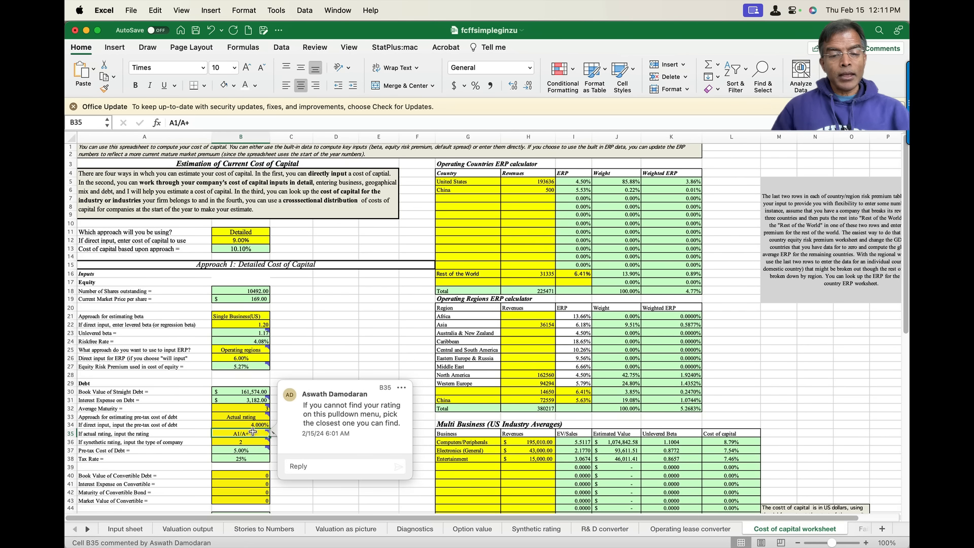
{"action": "left_click", "coordinate": [265, 451]}
{"action": "left_click", "coordinate": [266, 434]}
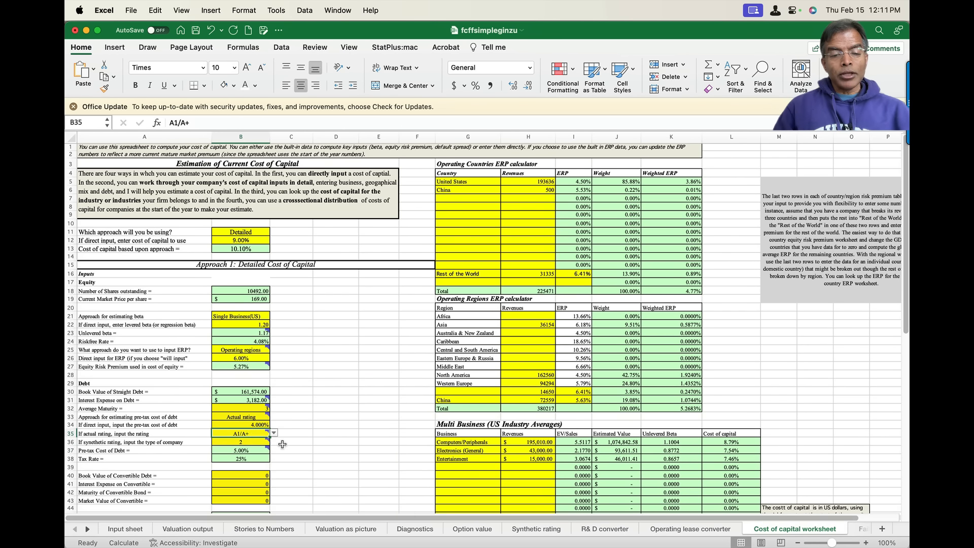
{"action": "left_click", "coordinate": [275, 433]}
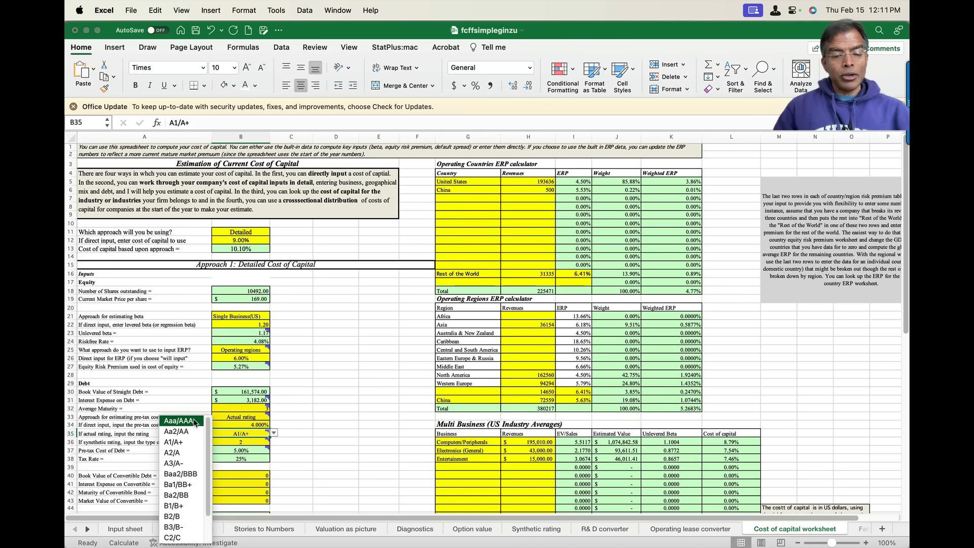
{"action": "left_click", "coordinate": [377, 431]}
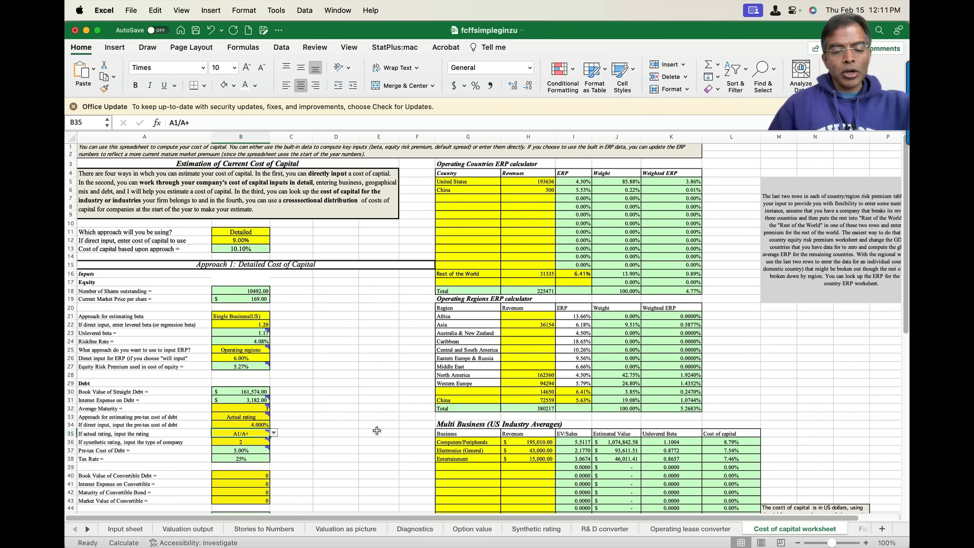
Review the direct pre-tax cost of debt input in B34, the note in B37, and the company type choices for a synthetic rating in B36.
{"action": "left_click", "coordinate": [254, 424]}
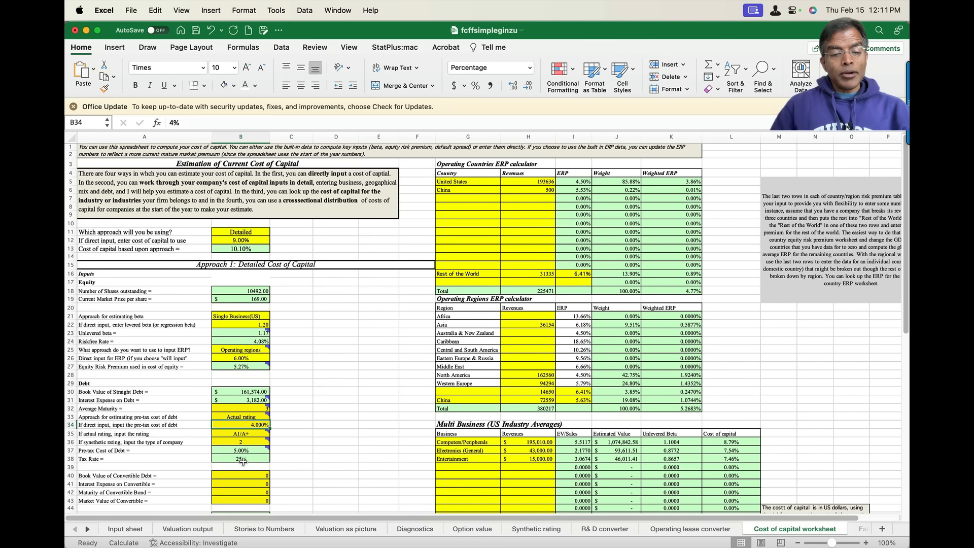
{"action": "mouse_move", "coordinate": [244, 450]}
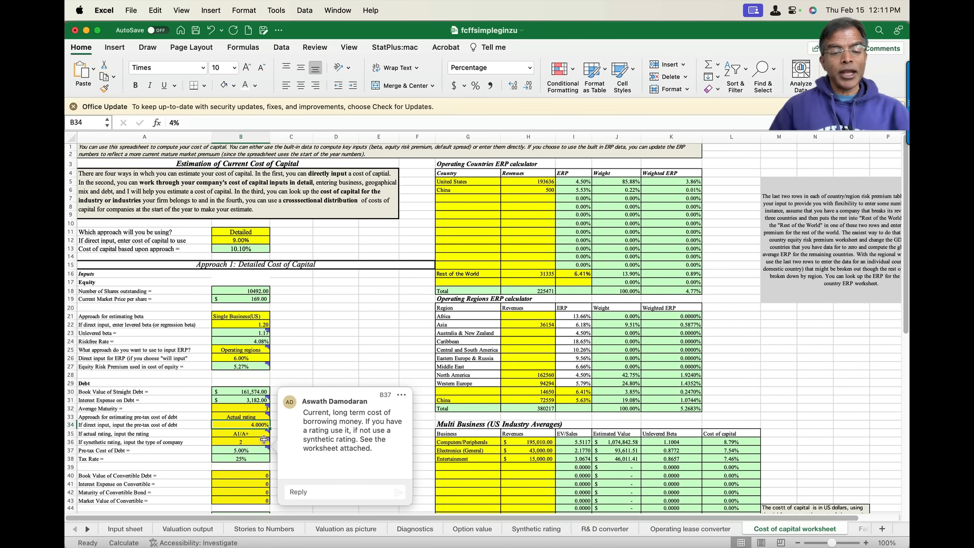
{"action": "left_click", "coordinate": [256, 440]}
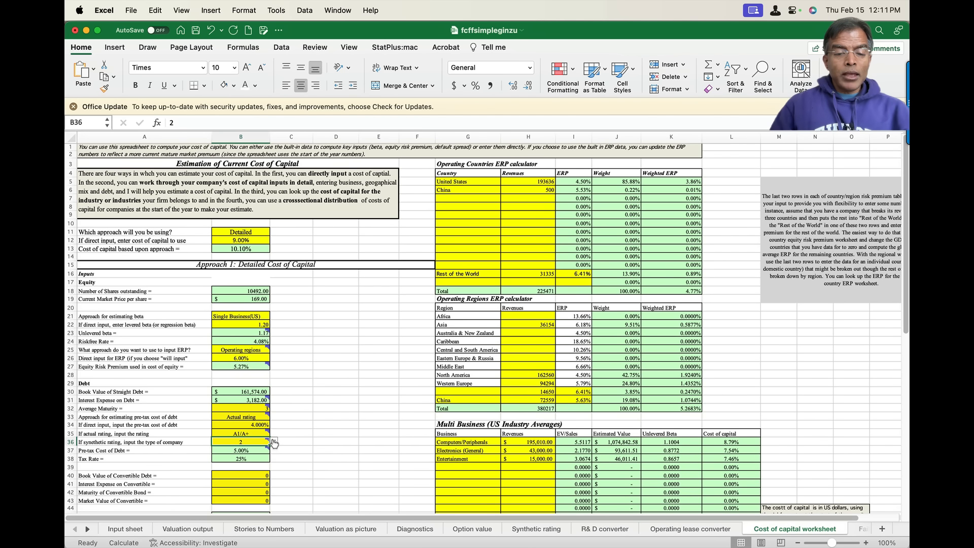
{"action": "left_click", "coordinate": [274, 442]}
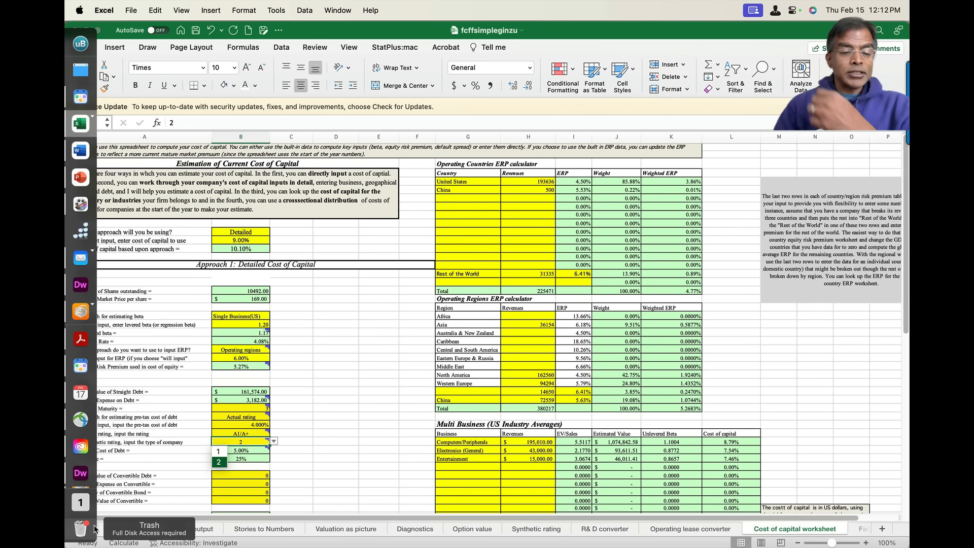
{"action": "left_click", "coordinate": [87, 530]}
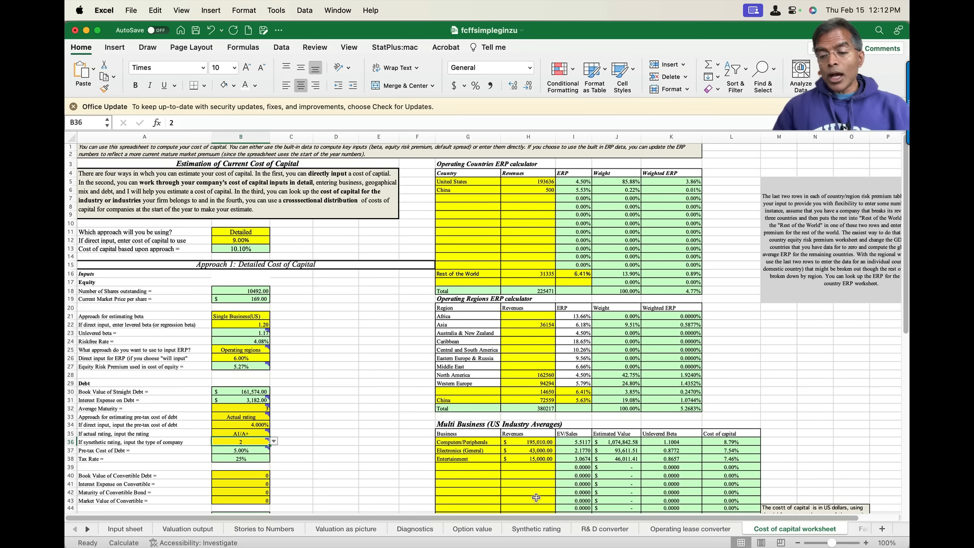
Review the firm type and EBIT inputs on the Synthetic rating sheet, and return to the Cost of capital worksheet via the input sheet.
{"action": "left_click", "coordinate": [548, 530]}
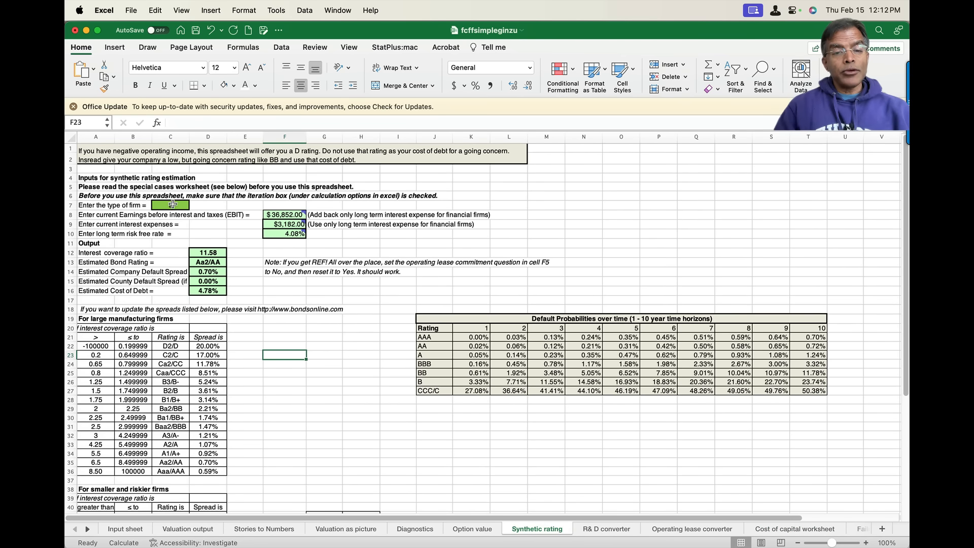
{"action": "mouse_move", "coordinate": [291, 215]}
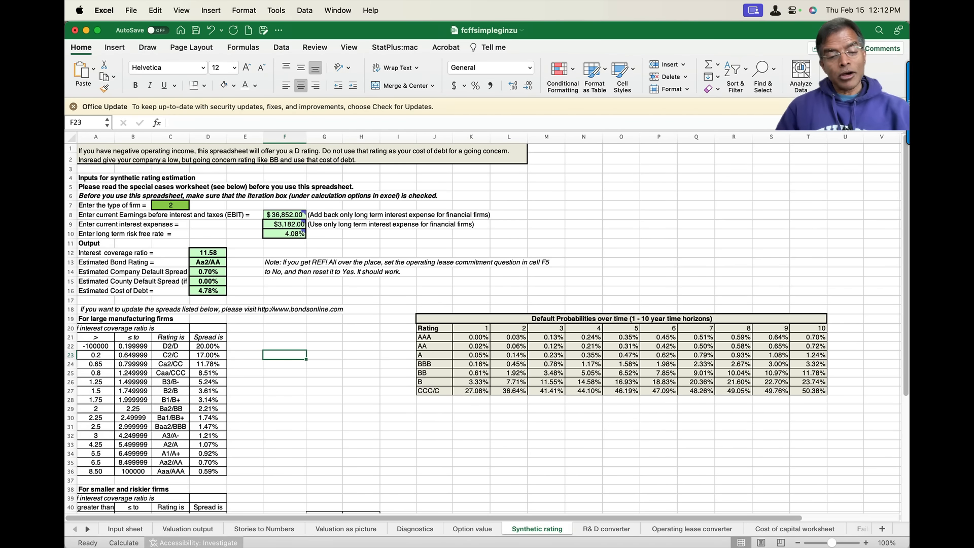
{"action": "left_click", "coordinate": [142, 530]}
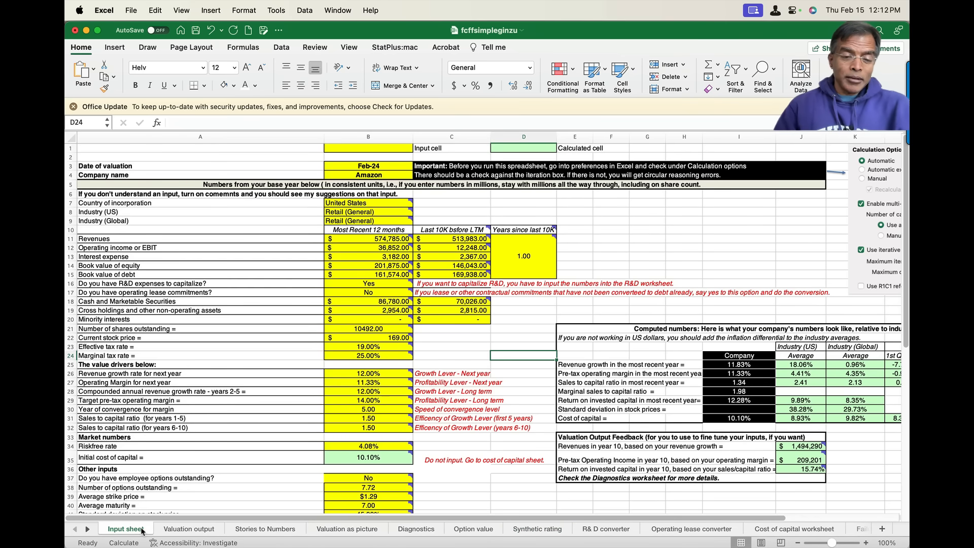
{"action": "left_click", "coordinate": [783, 530]}
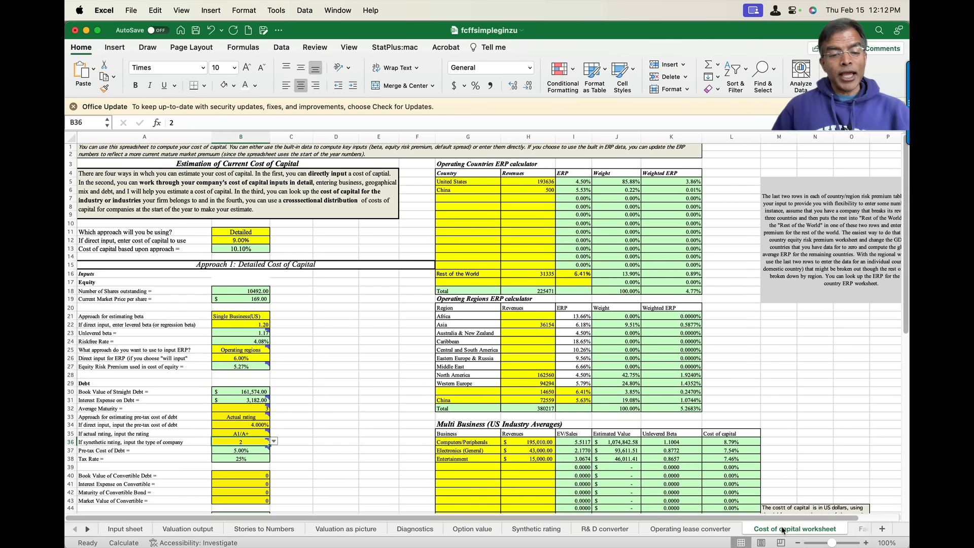
Check the tax rate formula in B38 and review the convertible debt, operating lease and preferred stock inputs down to the output section at row 53.
{"action": "left_click", "coordinate": [248, 458]}
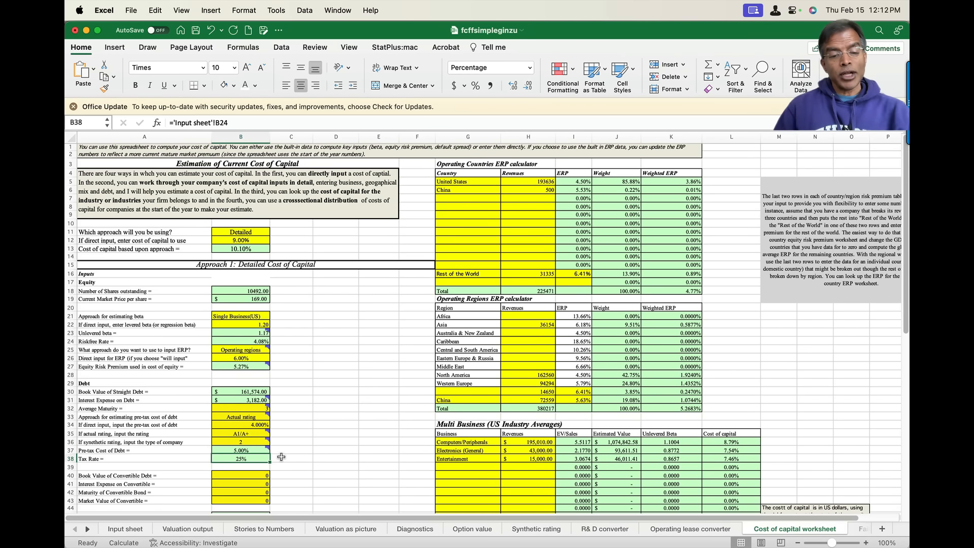
{"action": "key", "text": "Down"}
{"action": "key", "text": "Down"}
{"action": "key", "text": "Down"}
{"action": "key", "text": "Down"}
{"action": "key", "text": "Down"}
{"action": "key", "text": "Down"}
{"action": "key", "text": "Down"}
{"action": "key", "text": "Down"}
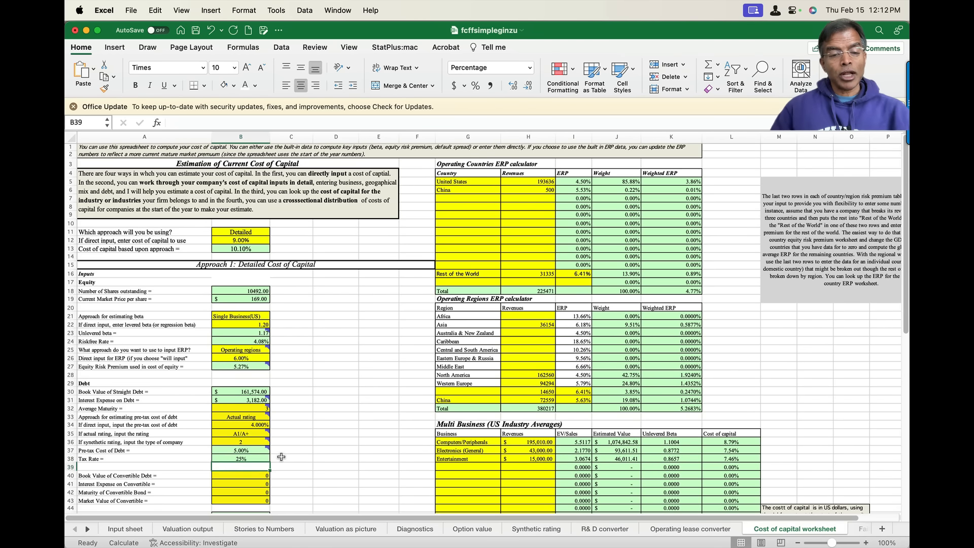
{"action": "key", "text": "Down"}
{"action": "key", "text": "Down"}
{"action": "key", "text": "Down"}
{"action": "key", "text": "Down"}
{"action": "key", "text": "Down"}
{"action": "key", "text": "Down"}
{"action": "key", "text": "Down"}
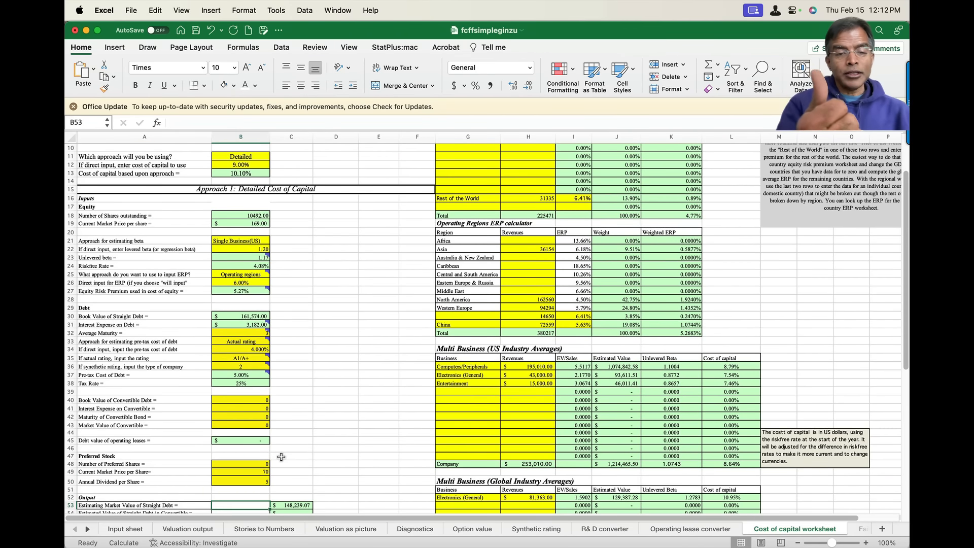
Review the Output section from row 53 through the component cost table, and select the overall cost of capital in E62.
{"action": "key", "text": "Down"}
{"action": "key", "text": "Down"}
{"action": "key", "text": "Down"}
{"action": "key", "text": "Down"}
{"action": "key", "text": "Down"}
{"action": "key", "text": "Down"}
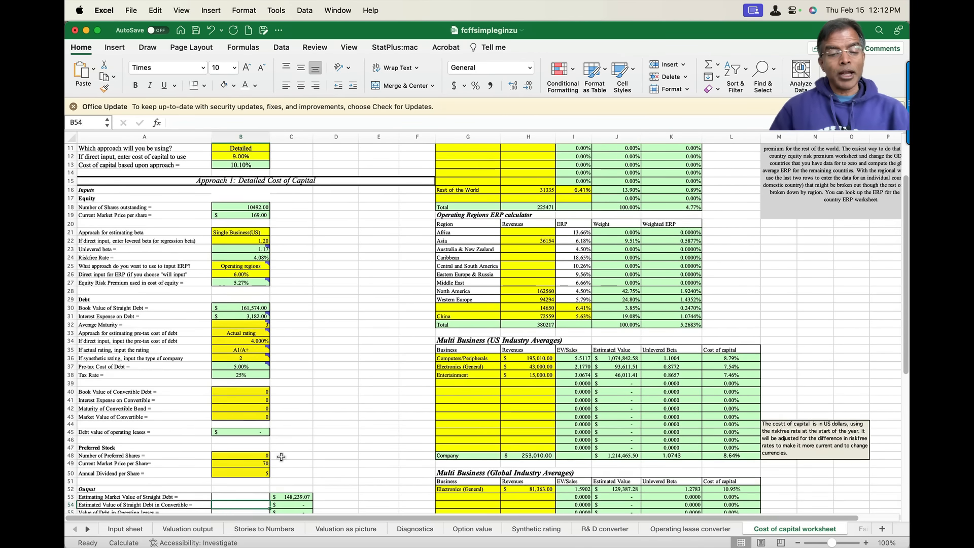
{"action": "key", "text": "Down"}
{"action": "key", "text": "Down"}
{"action": "key", "text": "Down"}
{"action": "key", "text": "Down"}
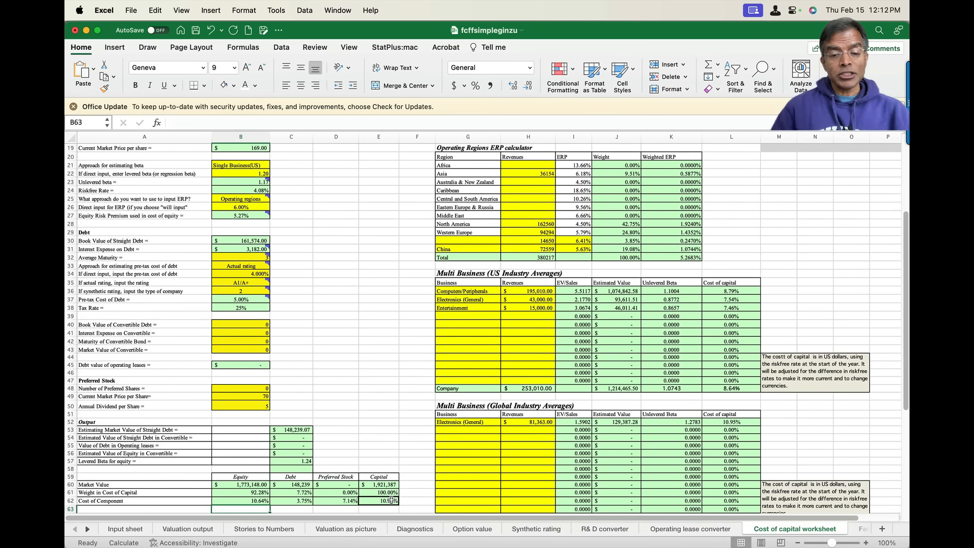
{"action": "left_click", "coordinate": [391, 500]}
Review the industry average and histogram approaches below the detailed calculation, through the regional cost of capital table.
{"action": "key", "text": "Down"}
{"action": "key", "text": "Down"}
{"action": "key", "text": "Down"}
{"action": "key", "text": "Down"}
{"action": "key", "text": "Down"}
{"action": "key", "text": "Down"}
{"action": "key", "text": "Down"}
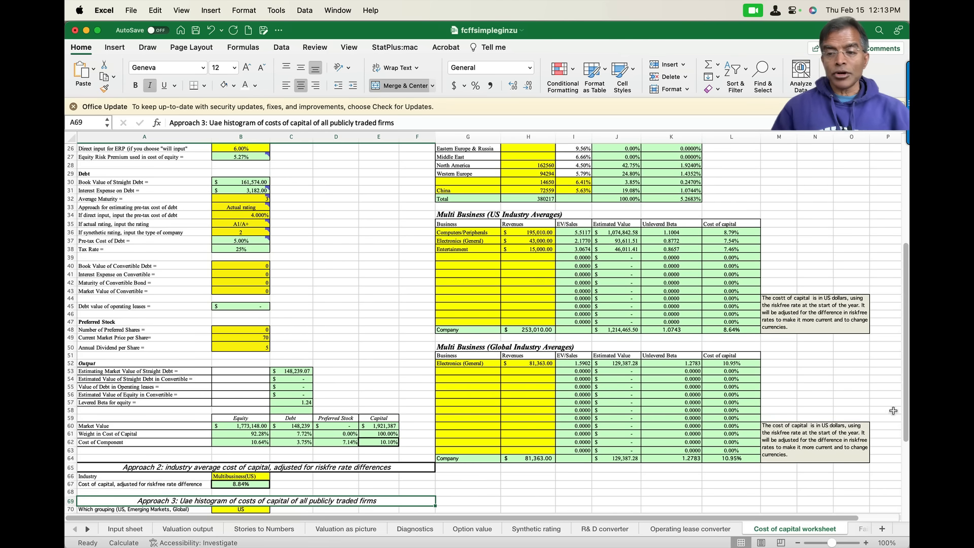
{"action": "scroll", "coordinate": [908, 444], "scroll_direction": "down", "scroll_amount": 5}
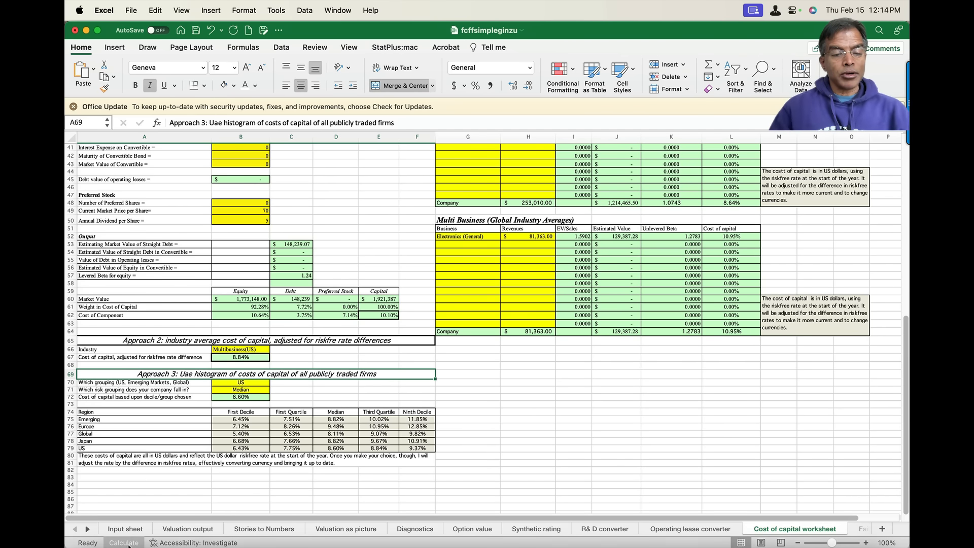
Set the cost of capital approach in B11 to Distribution, comparing the initial cost of capital on the Input sheet before and after.
{"action": "left_click", "coordinate": [137, 528]}
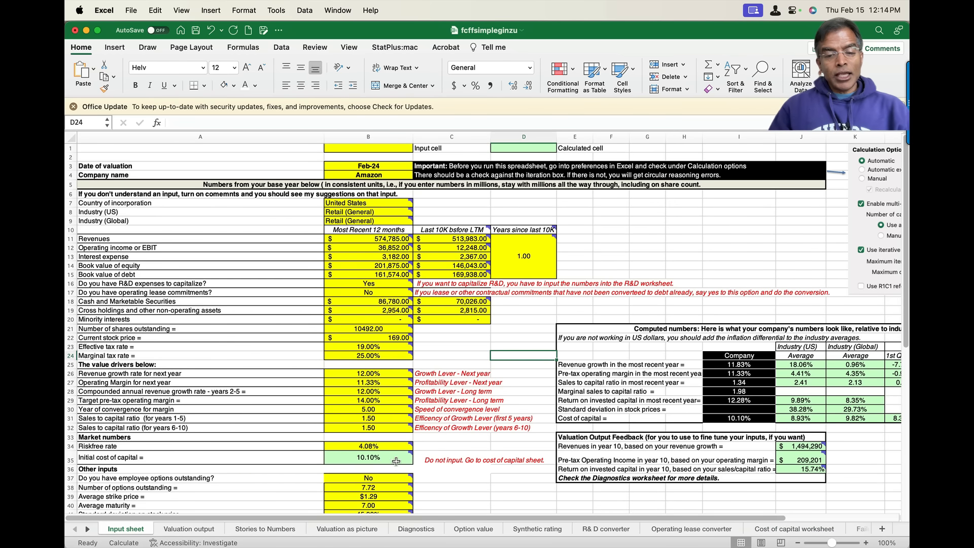
{"action": "left_click", "coordinate": [792, 529]}
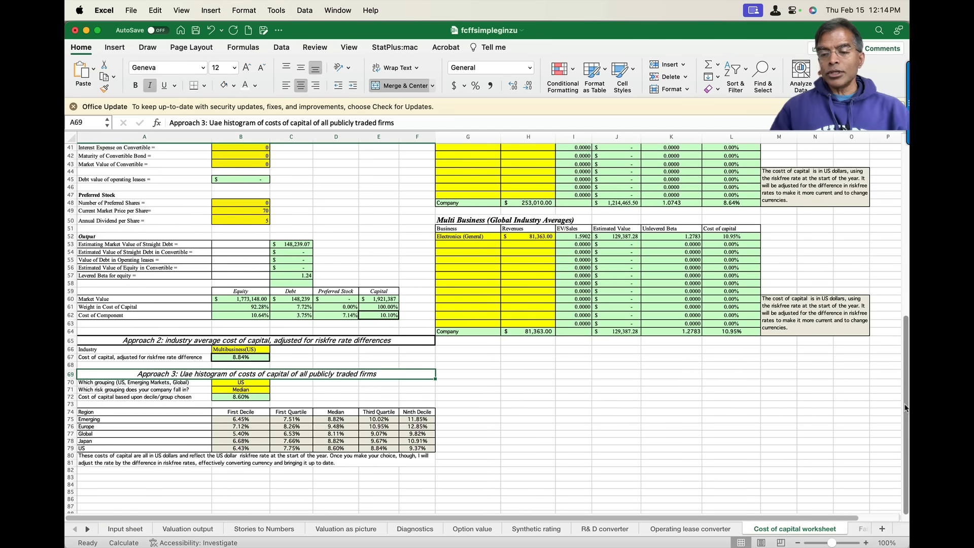
{"action": "scroll", "coordinate": [392, 227], "scroll_direction": "up", "scroll_amount": 10}
{"action": "left_click", "coordinate": [248, 236]}
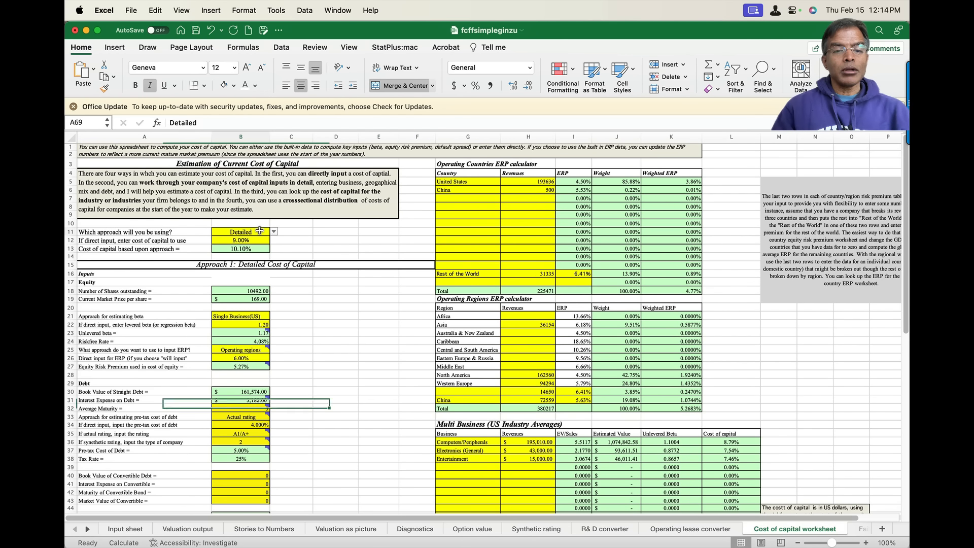
{"action": "left_click", "coordinate": [275, 232]}
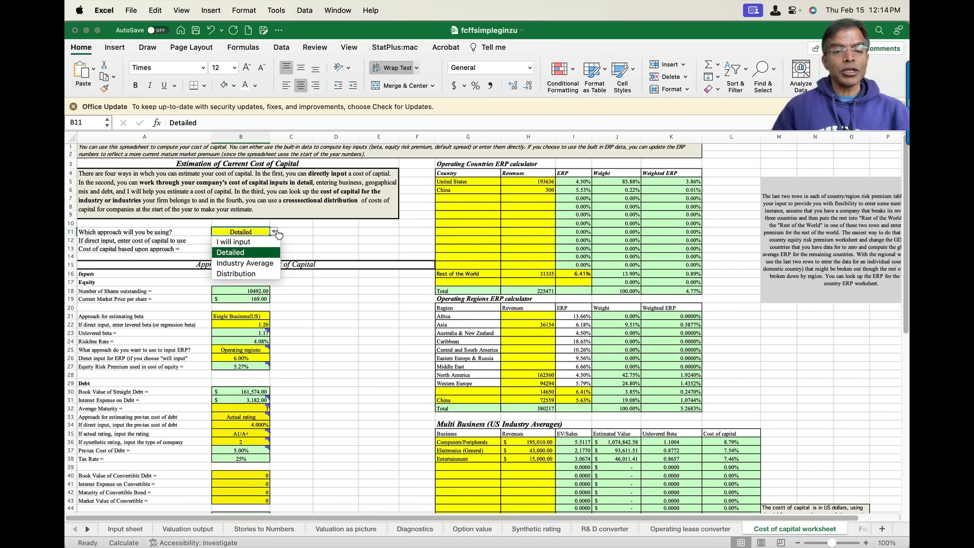
{"action": "left_click", "coordinate": [252, 274]}
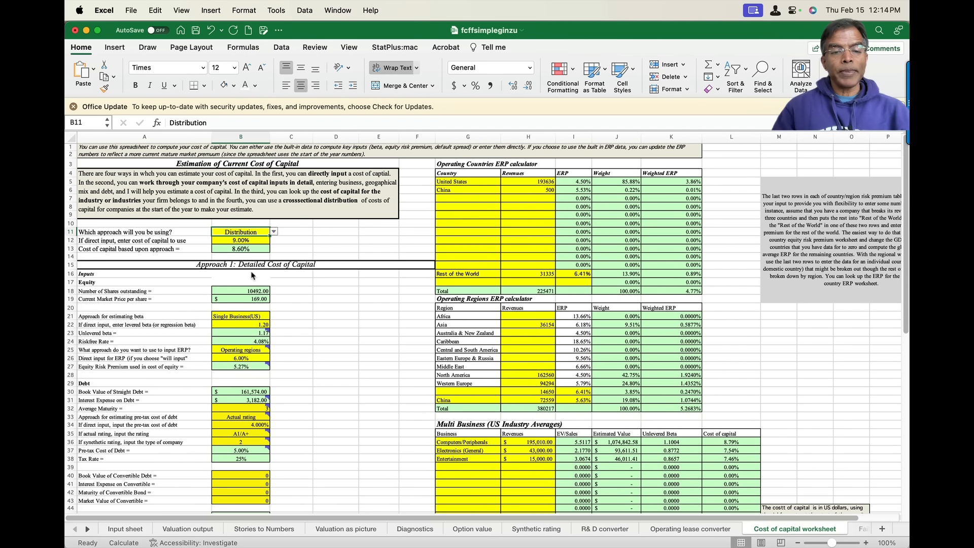
{"action": "left_click", "coordinate": [127, 530]}
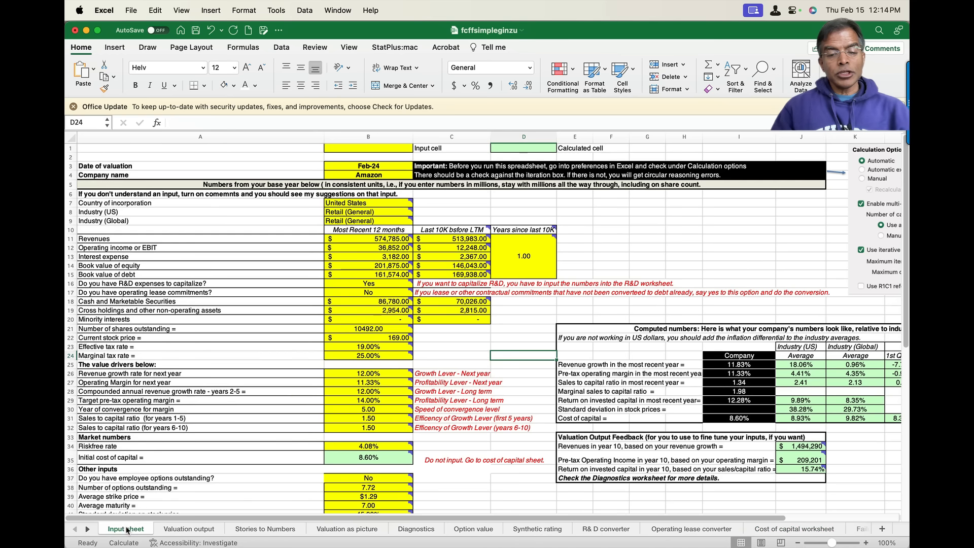
Go through the employee option inputs in B37 to B41 under Other inputs on the Input sheet.
{"action": "left_click", "coordinate": [358, 479]}
{"action": "key", "text": "Down"}
{"action": "key", "text": "Down"}
{"action": "key", "text": "Down"}
{"action": "key", "text": "Down"}
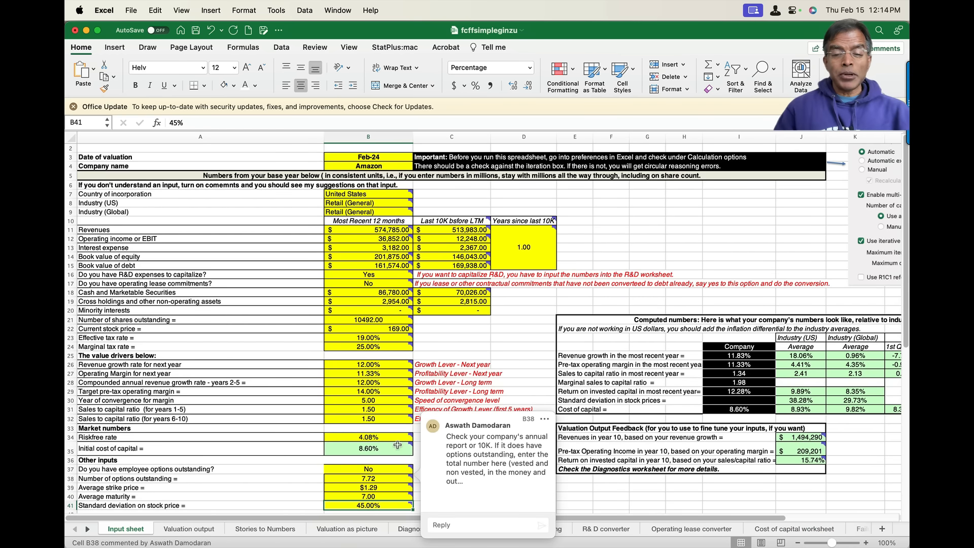
{"action": "left_click", "coordinate": [523, 372]}
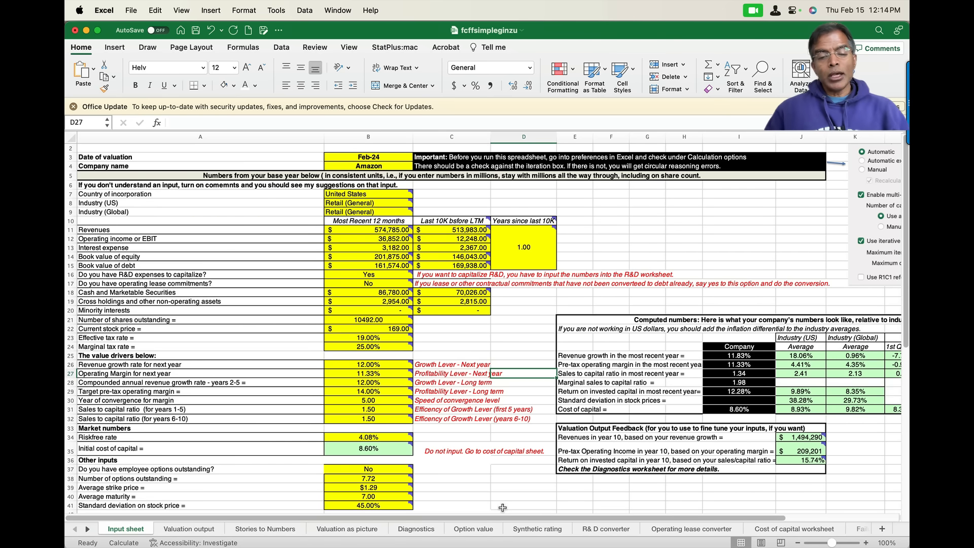
Read the note on employee options outstanding in B37 and view its Yes/No choices without changing the selection.
{"action": "left_click", "coordinate": [403, 470]}
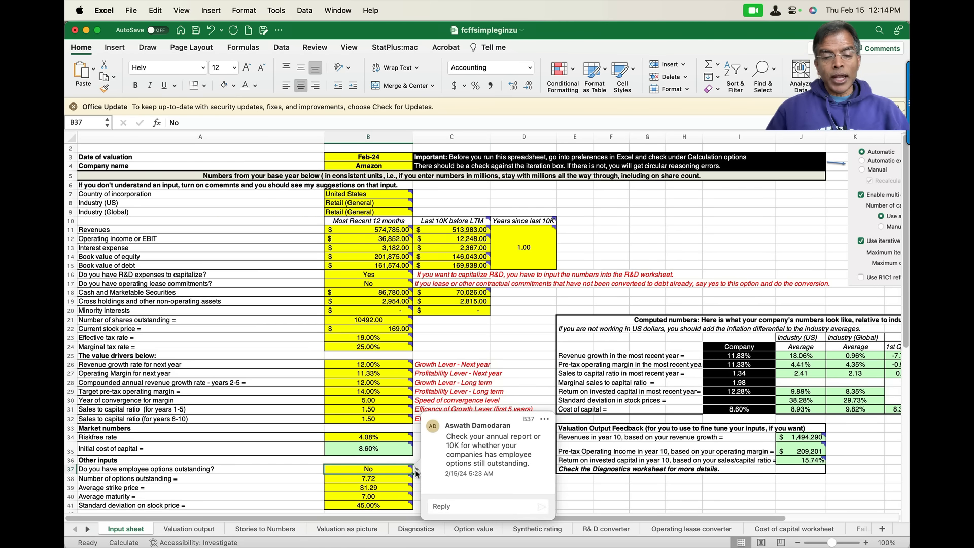
{"action": "scroll", "coordinate": [410, 485], "scroll_direction": "down", "scroll_amount": 1}
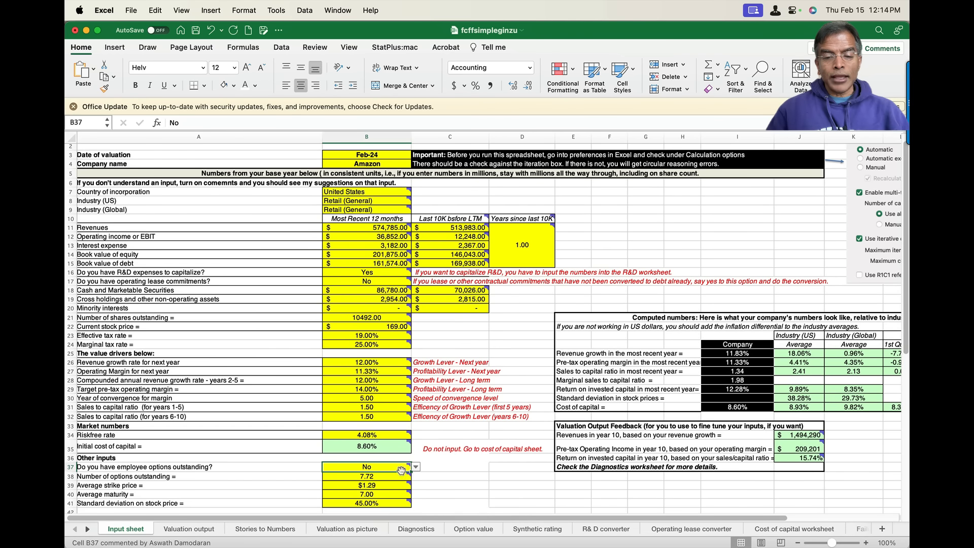
{"action": "left_click", "coordinate": [416, 466]}
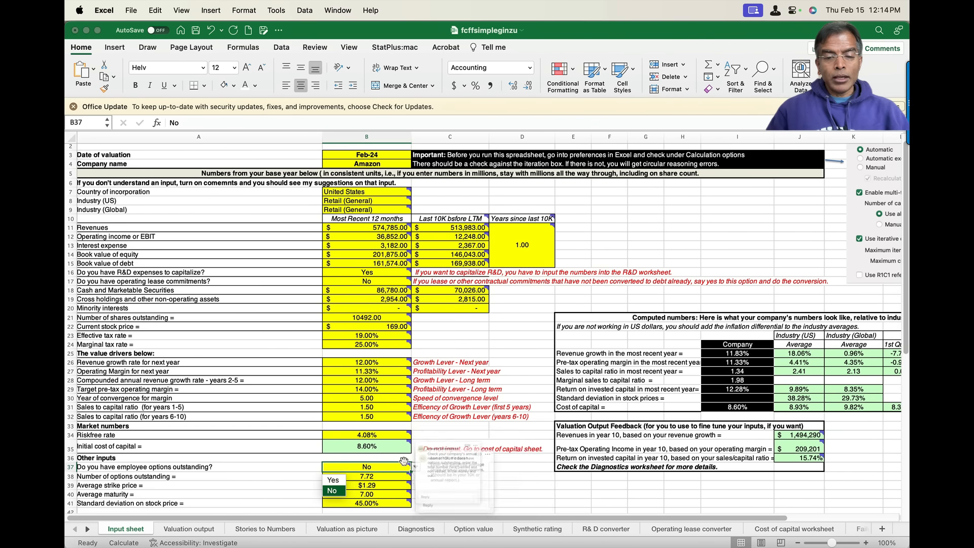
{"action": "left_click", "coordinate": [589, 288]}
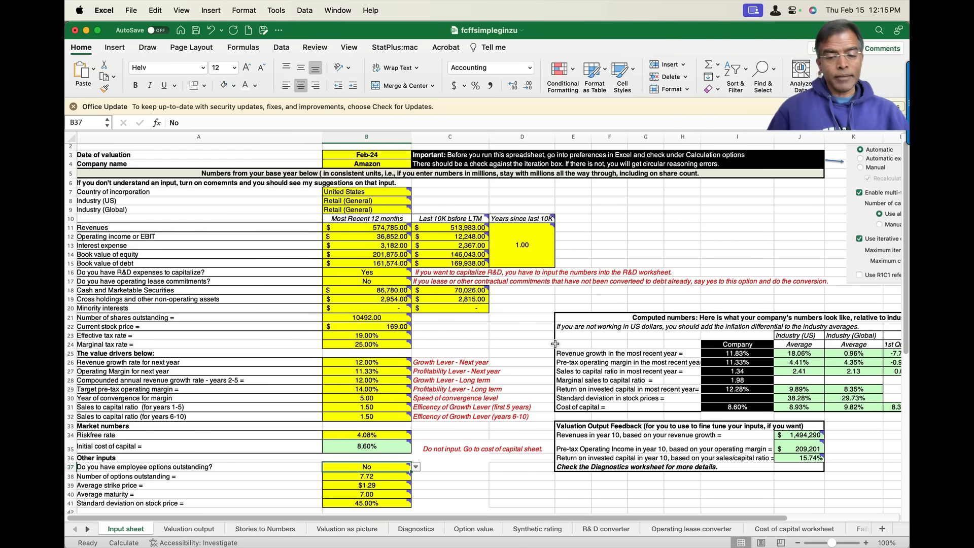
Review the number of options, average strike price, average maturity and standard deviation inputs in B38 to B41 with their notes.
{"action": "left_click", "coordinate": [378, 475]}
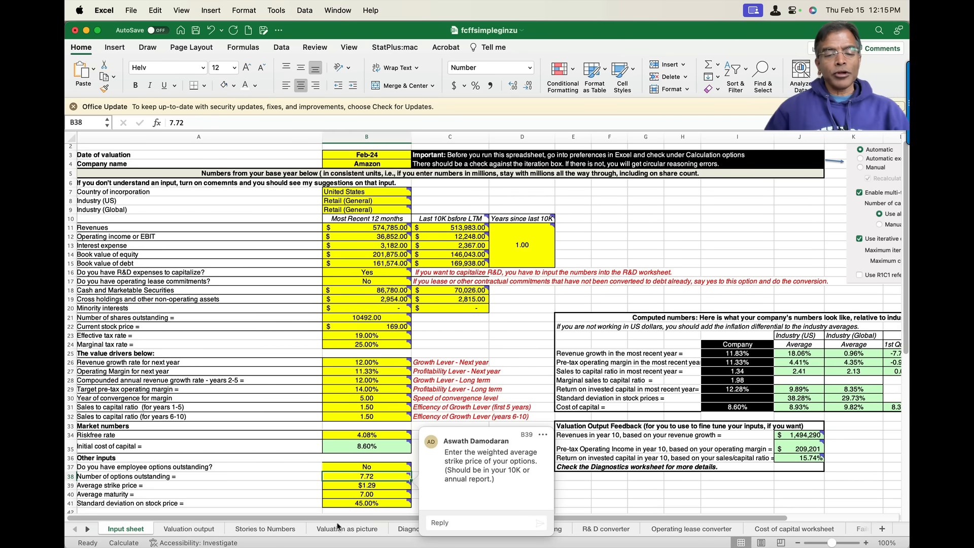
{"action": "mouse_move", "coordinate": [379, 478]}
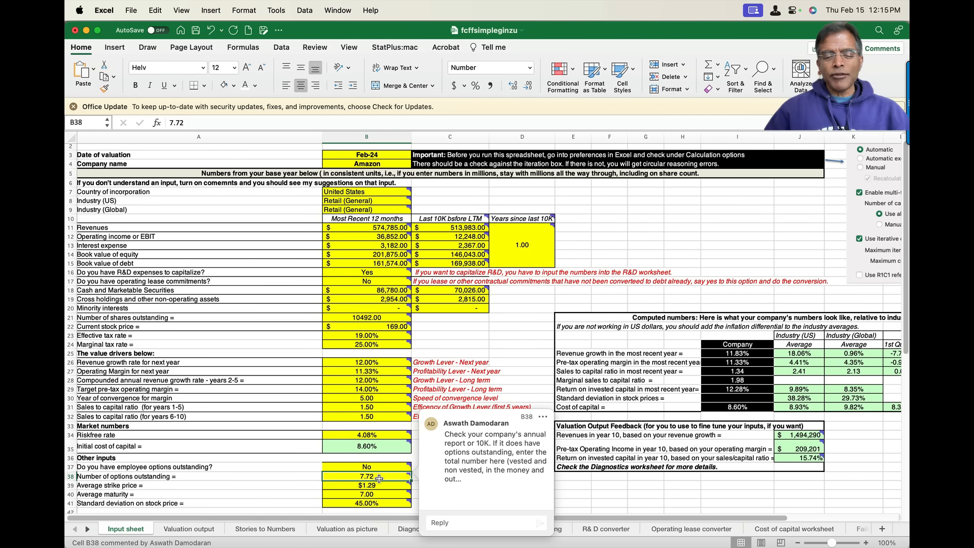
{"action": "left_click", "coordinate": [371, 485]}
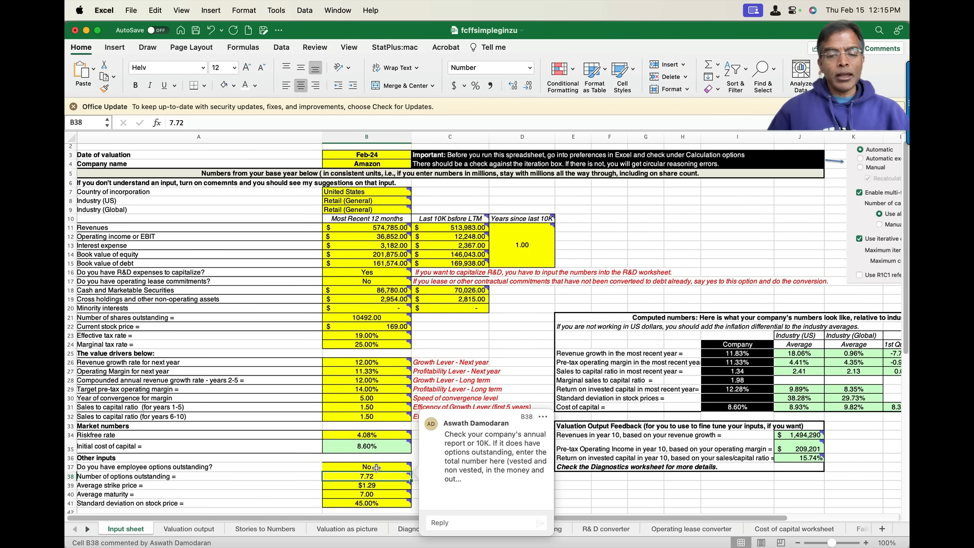
{"action": "left_click", "coordinate": [369, 494]}
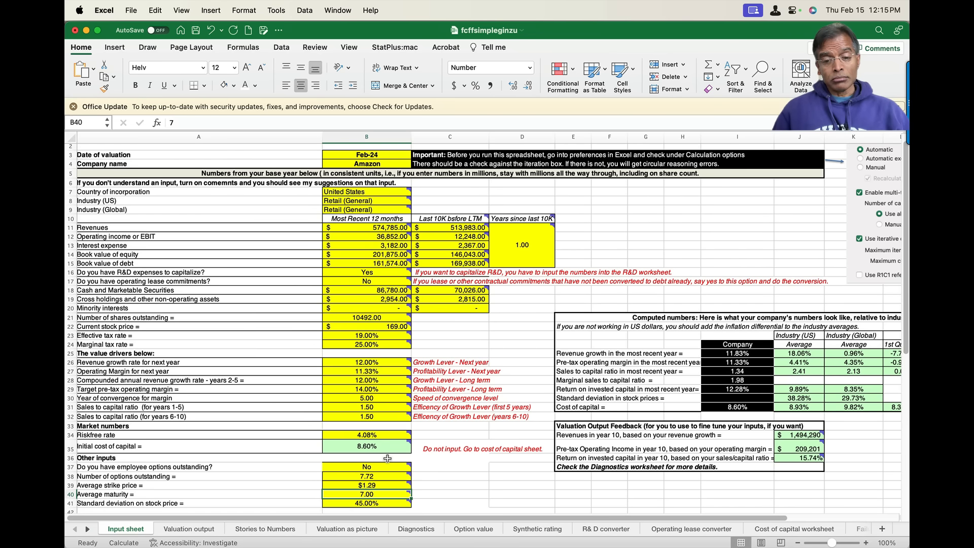
{"action": "mouse_move", "coordinate": [385, 504]}
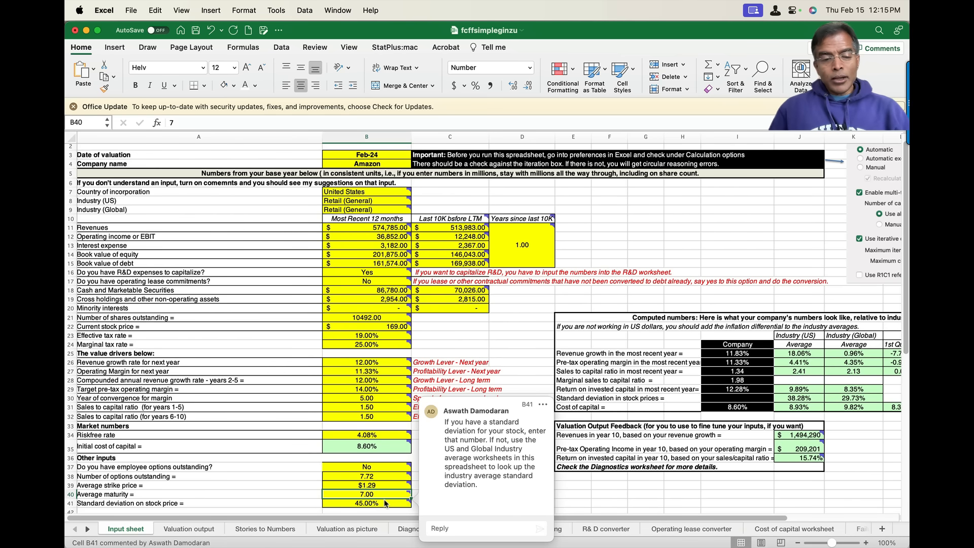
Bring the tabs for the Failure Rate and industry average worksheets into reach, and show the Default assumptions section of the Input sheet.
{"action": "left_click", "coordinate": [87, 529]}
{"action": "left_click", "coordinate": [88, 529]}
{"action": "left_click", "coordinate": [87, 530]}
{"action": "left_click", "coordinate": [88, 529]}
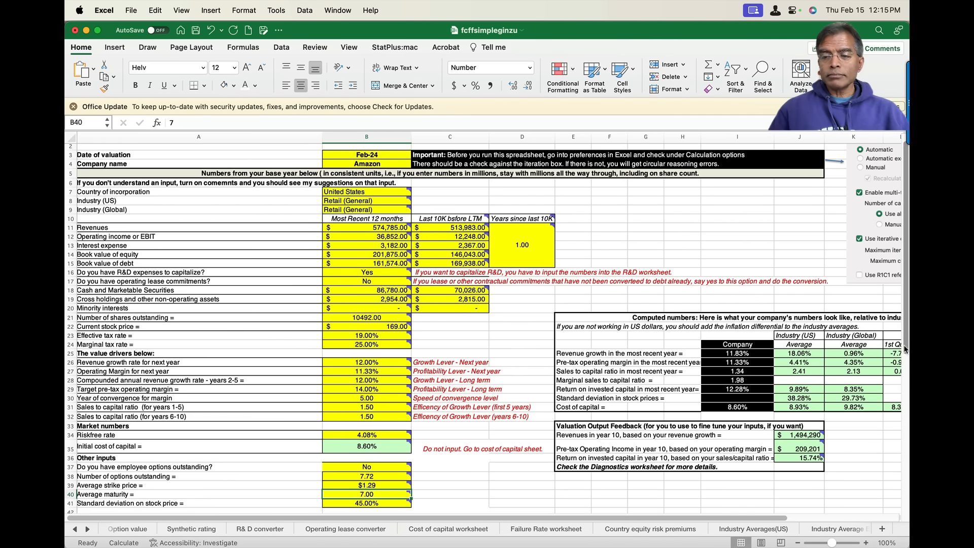
{"action": "scroll", "coordinate": [905, 350], "scroll_direction": "down", "scroll_amount": 10}
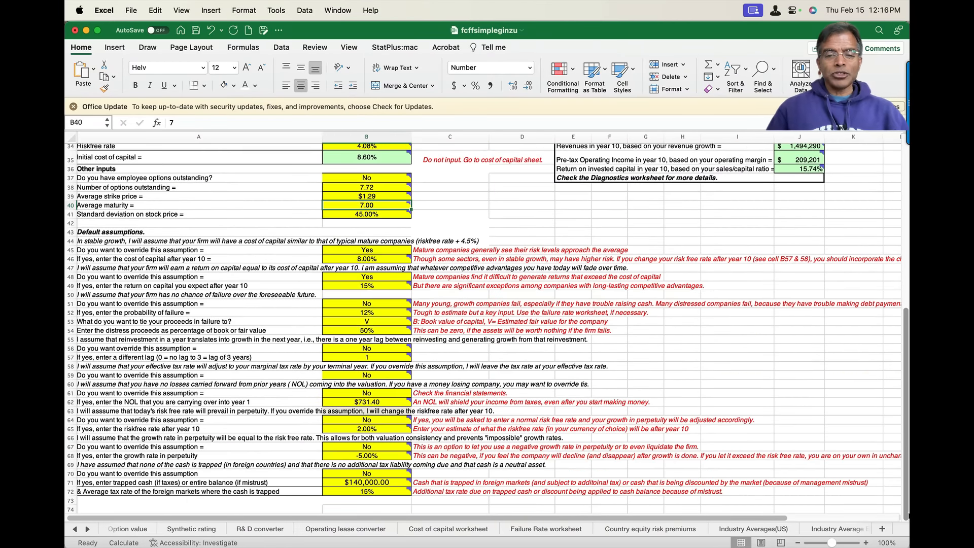
{"action": "scroll", "coordinate": [864, 509], "scroll_direction": "up", "scroll_amount": 1}
{"action": "scroll", "coordinate": [864, 513], "scroll_direction": "down", "scroll_amount": 1}
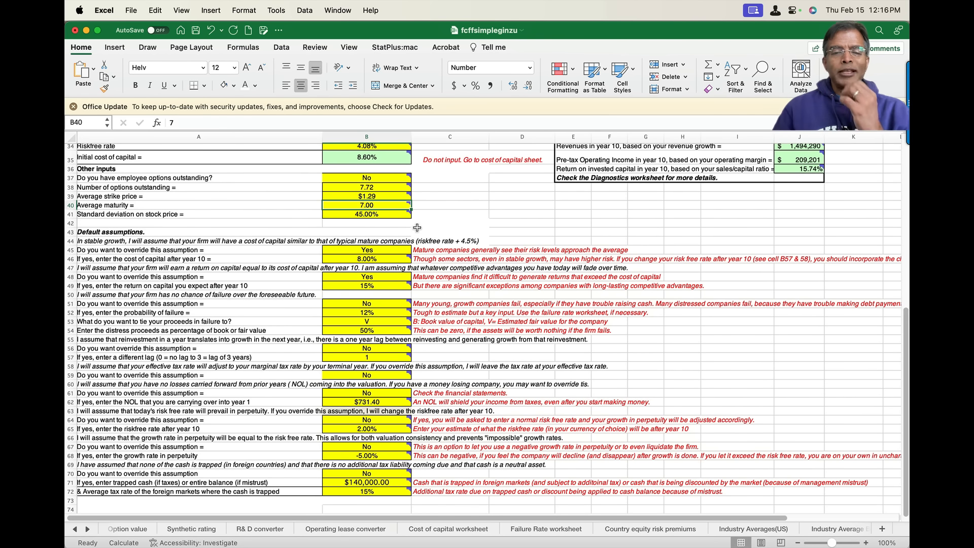
Review the stable-growth overrides for cost of capital in B45 and return on capital in B48 and B49, leaving the choices as they are.
{"action": "left_click", "coordinate": [377, 252]}
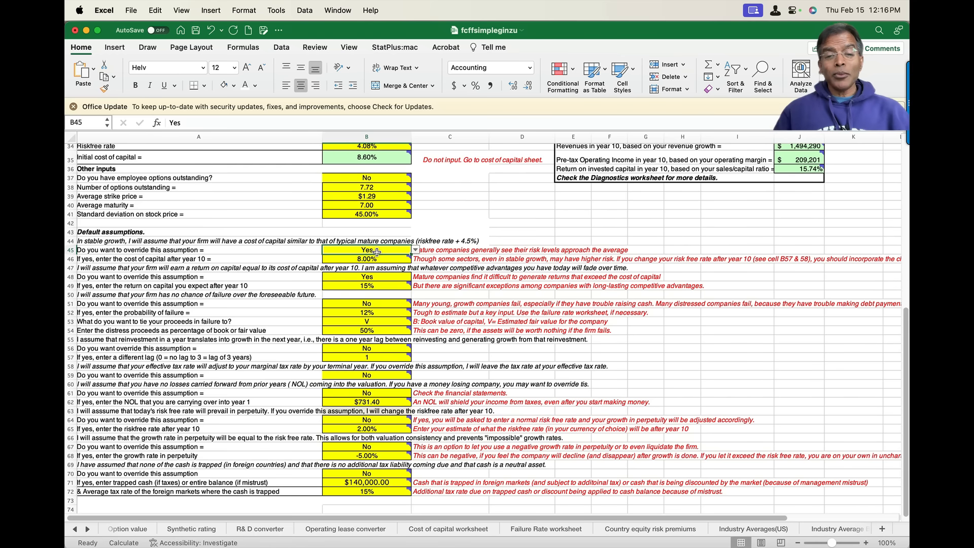
{"action": "left_click", "coordinate": [415, 251]}
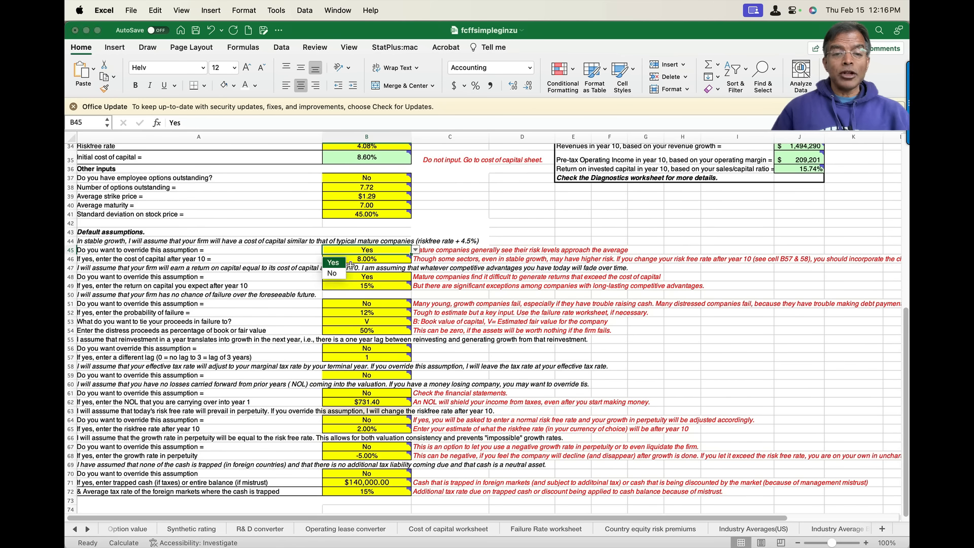
{"action": "left_click", "coordinate": [454, 222]}
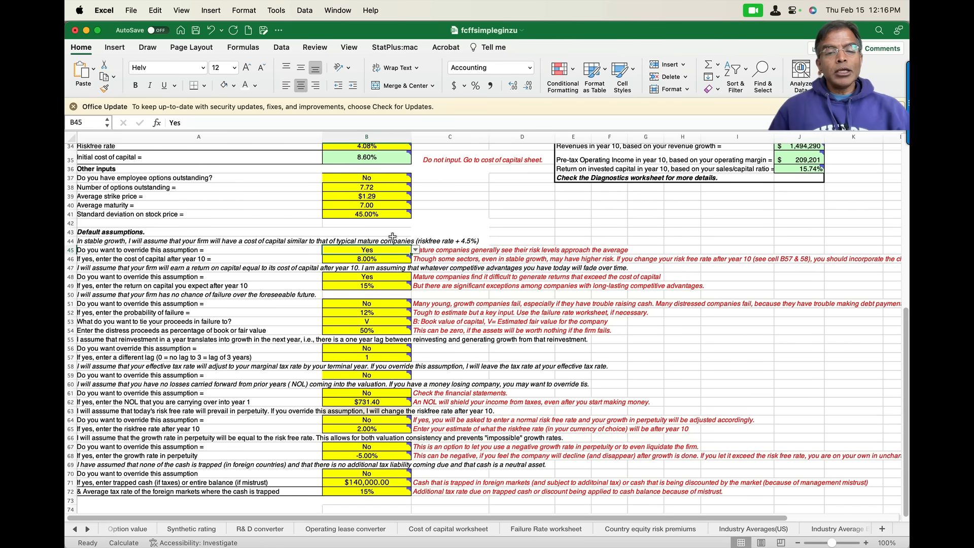
{"action": "mouse_move", "coordinate": [385, 257]}
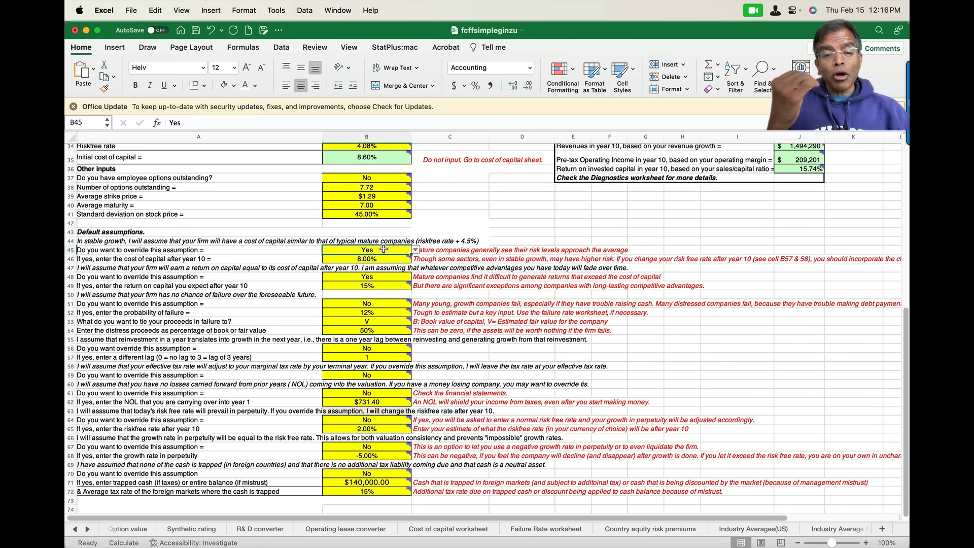
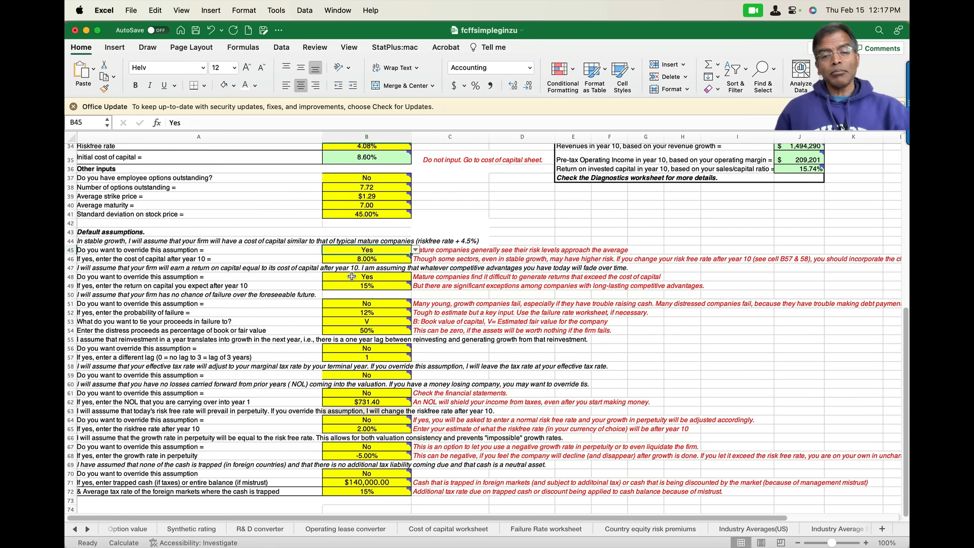
{"action": "left_click", "coordinate": [352, 276]}
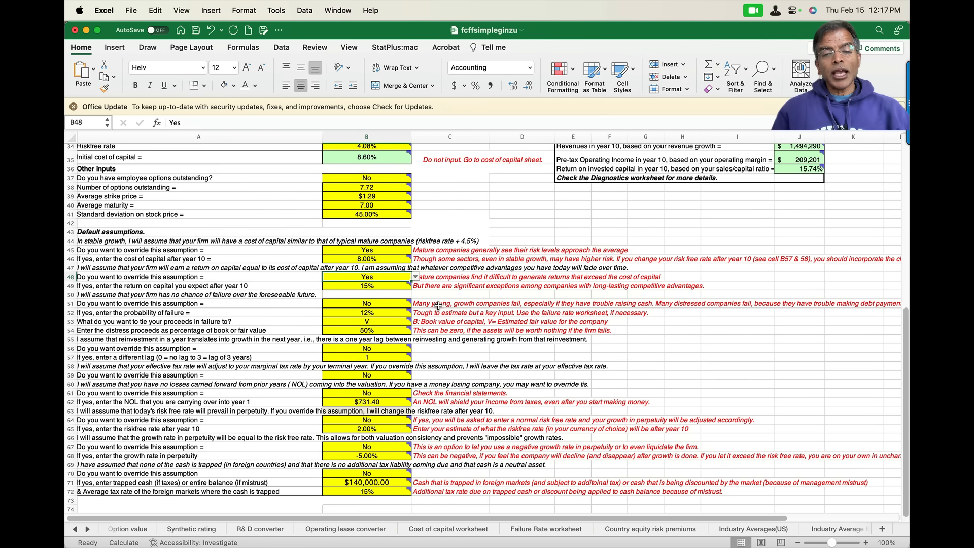
{"action": "left_click", "coordinate": [389, 285]}
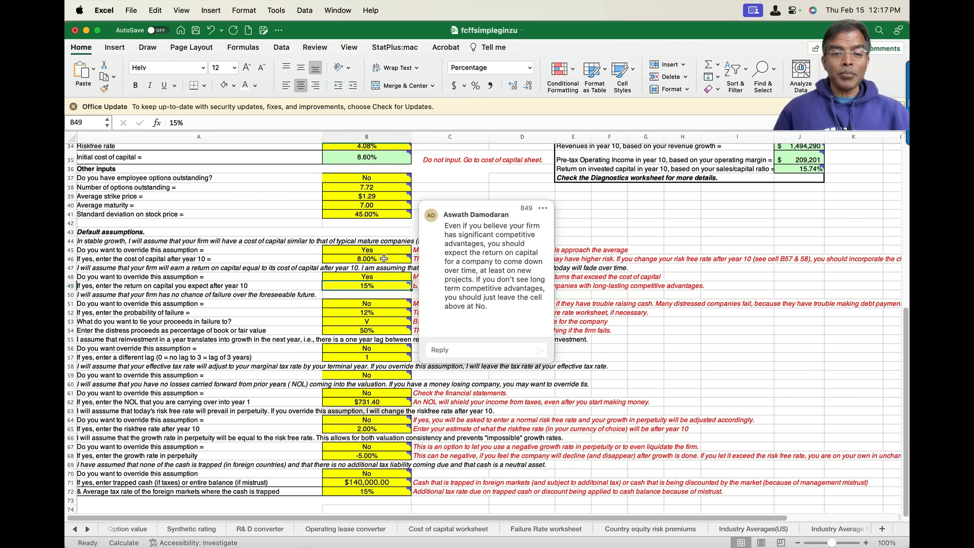
Read the notes on the perpetual growth override in B67 and the failure inputs in B51 and B52, and open the Failure Rate worksheet.
{"action": "mouse_move", "coordinate": [388, 445]}
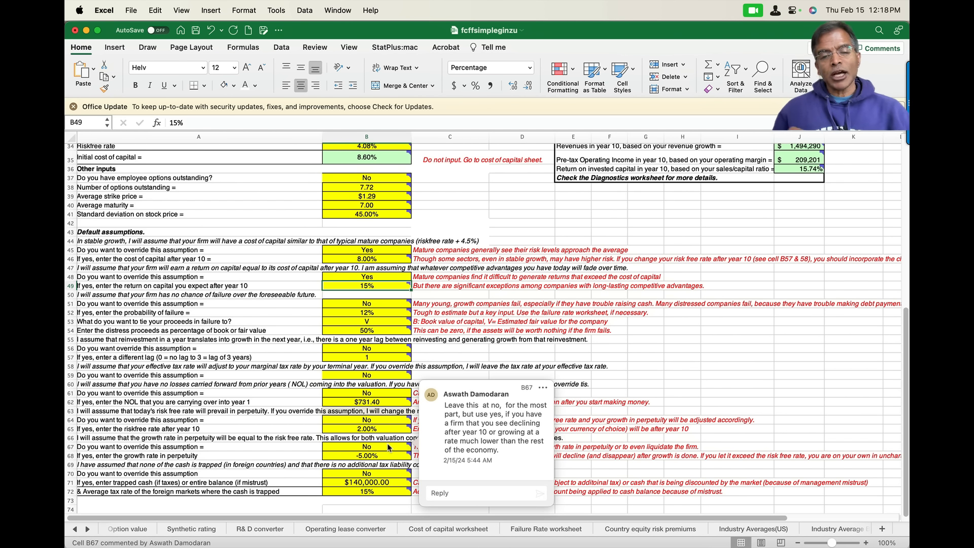
{"action": "mouse_move", "coordinate": [381, 306]}
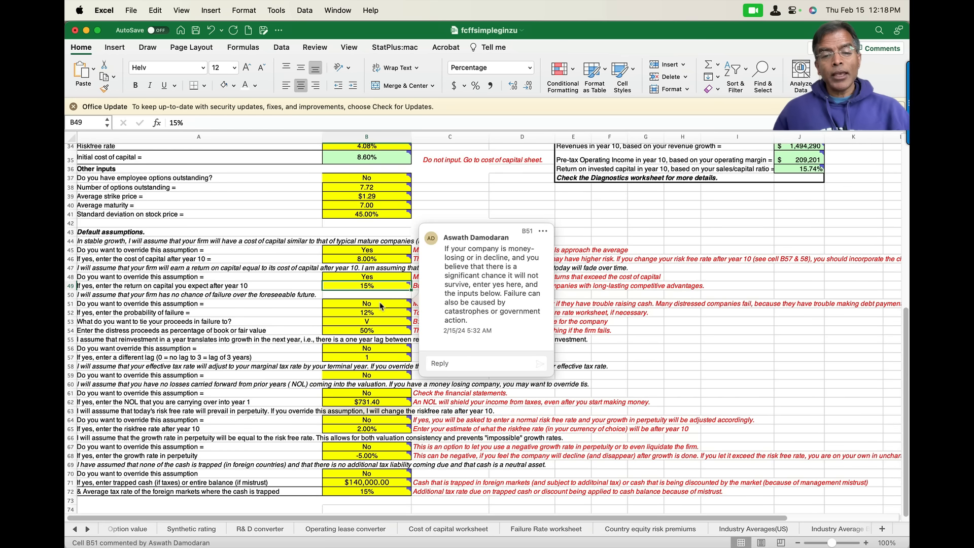
{"action": "left_click", "coordinate": [450, 430]}
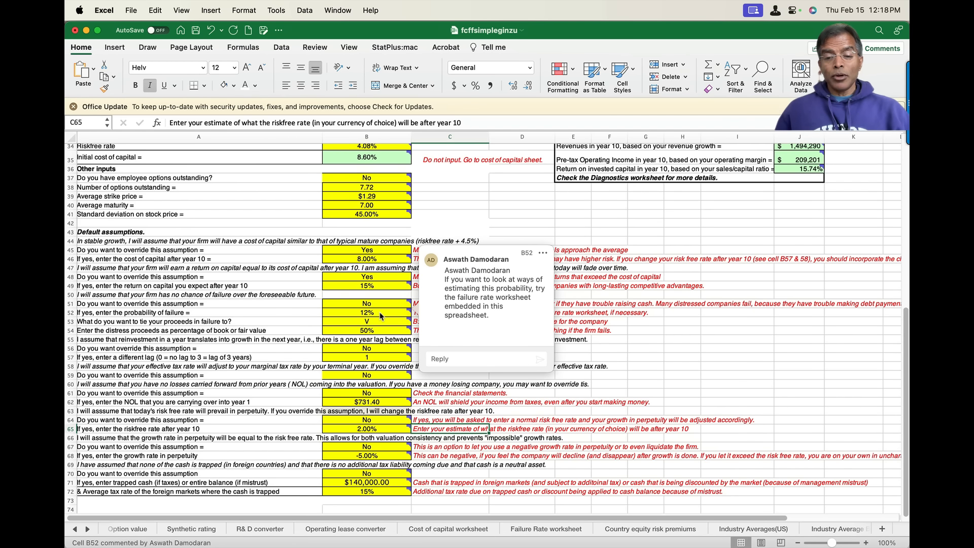
{"action": "left_click", "coordinate": [546, 529]}
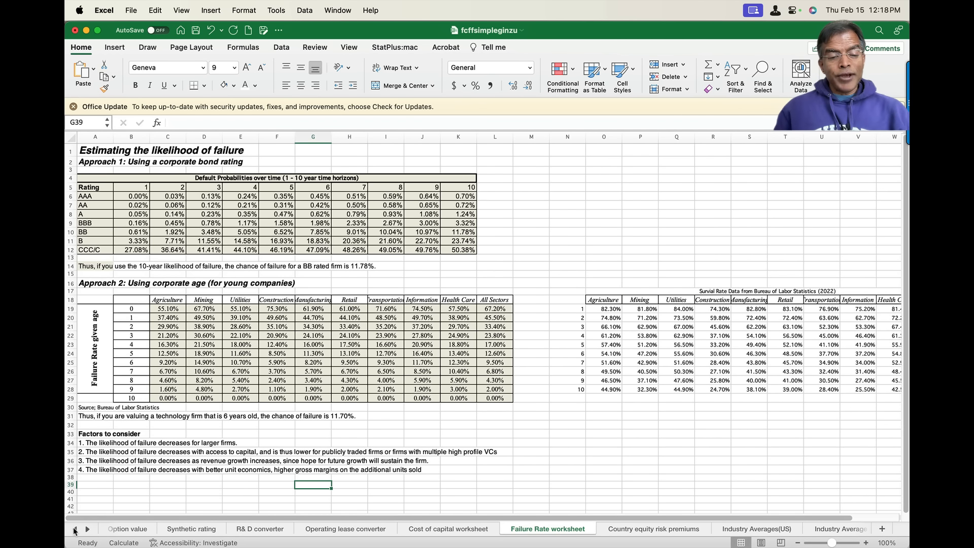
Return from the Failure Rate worksheet to the default assumptions on the Input sheet.
{"action": "left_click", "coordinate": [75, 529]}
{"action": "left_click", "coordinate": [75, 530]}
{"action": "left_click", "coordinate": [75, 530]}
{"action": "left_click", "coordinate": [75, 529]}
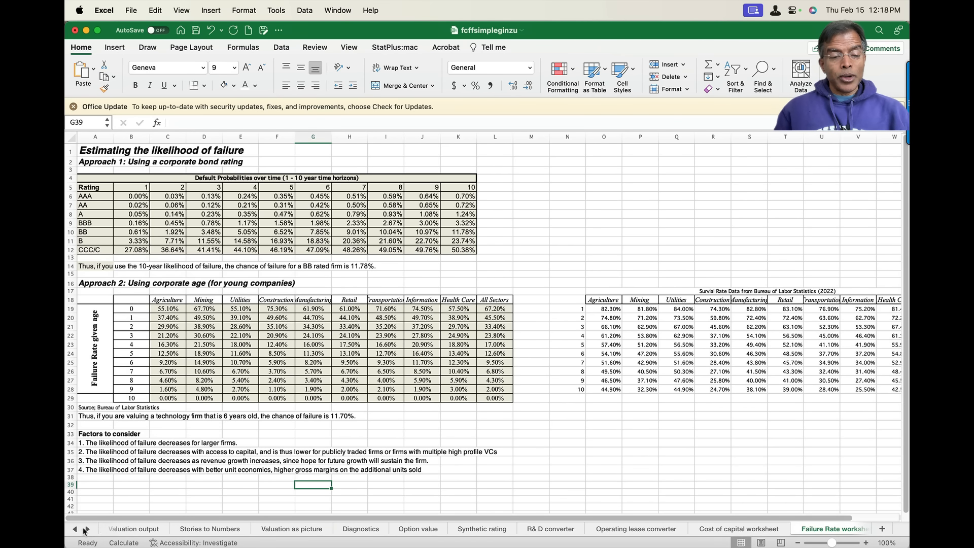
{"action": "left_click", "coordinate": [74, 529]}
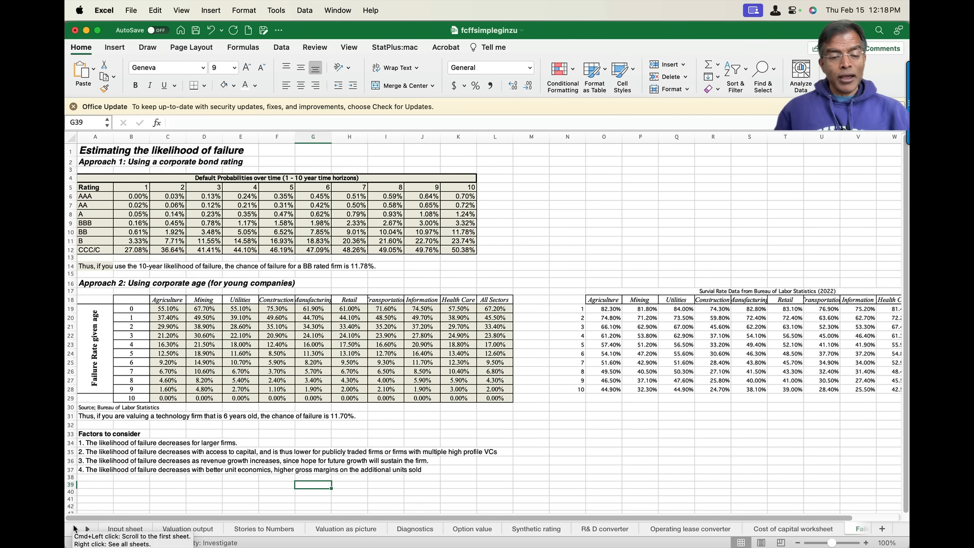
{"action": "left_click", "coordinate": [117, 529]}
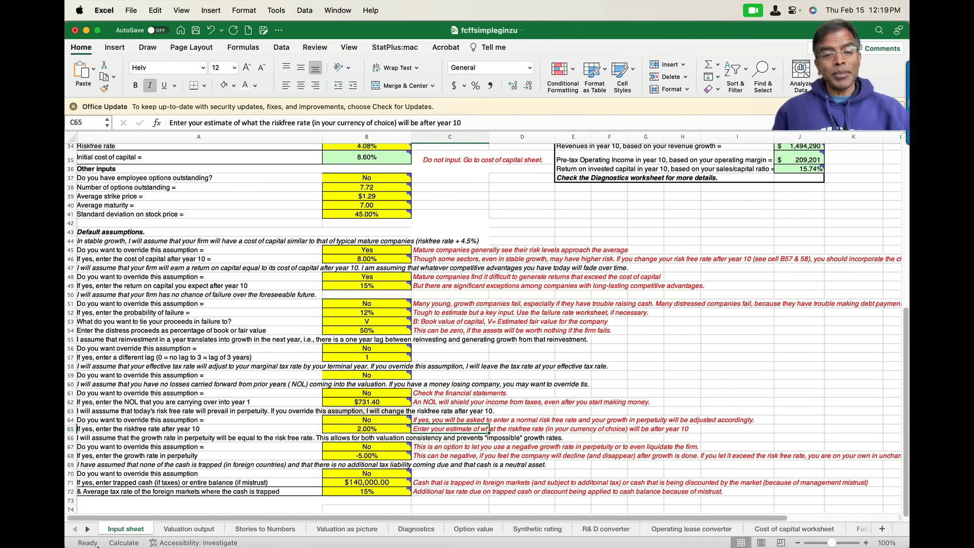
Review the reinvestment lag override in B56, the note on B57 and the perpetual growth remark in C68.
{"action": "mouse_move", "coordinate": [375, 332]}
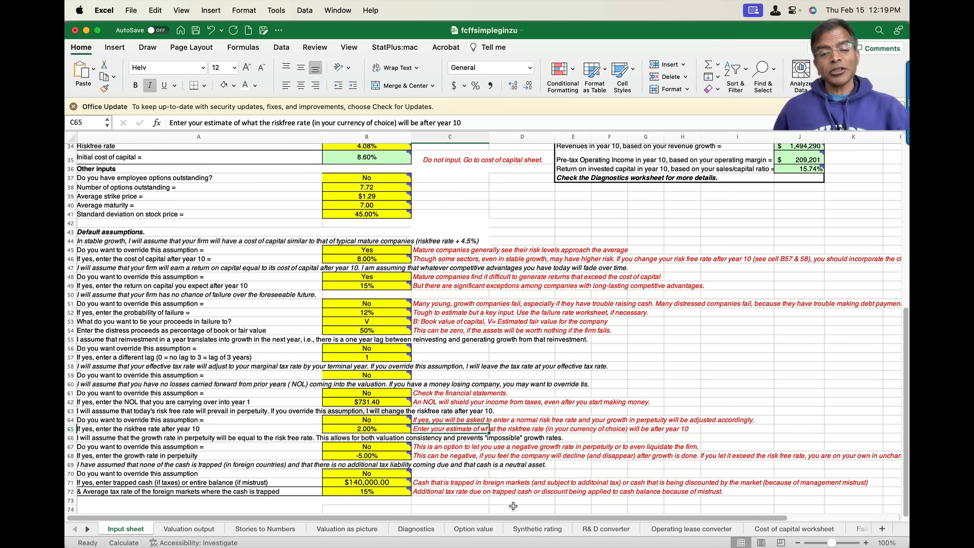
{"action": "left_click", "coordinate": [392, 352]}
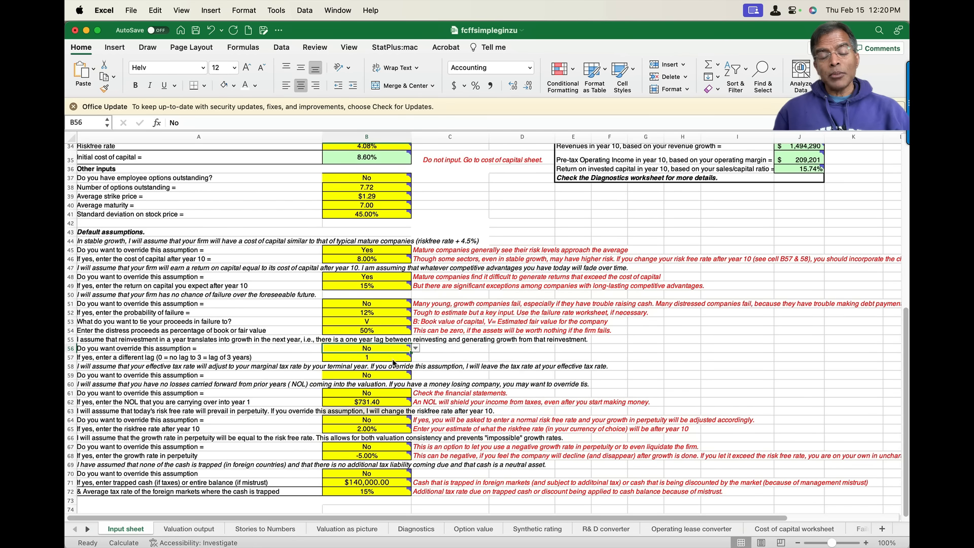
{"action": "mouse_move", "coordinate": [394, 363]}
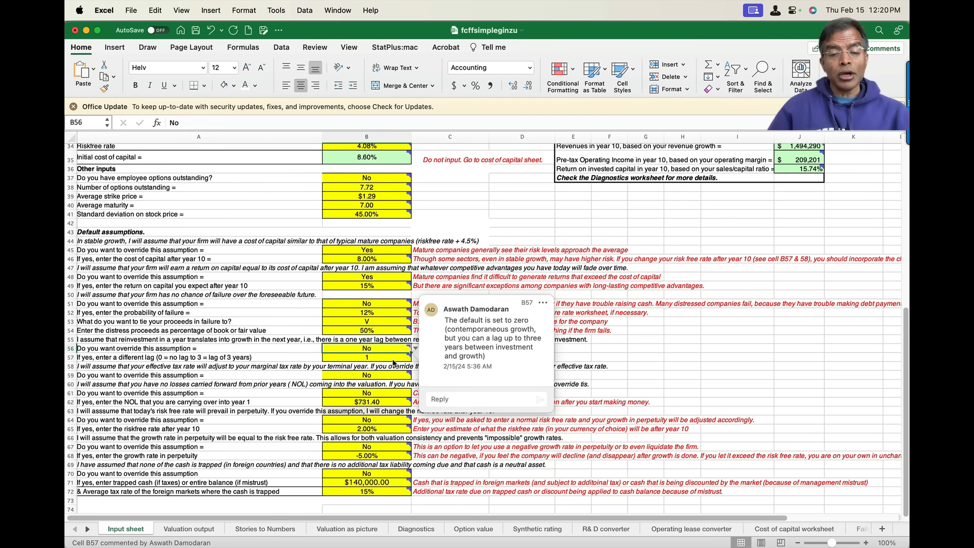
{"action": "left_click", "coordinate": [446, 455]}
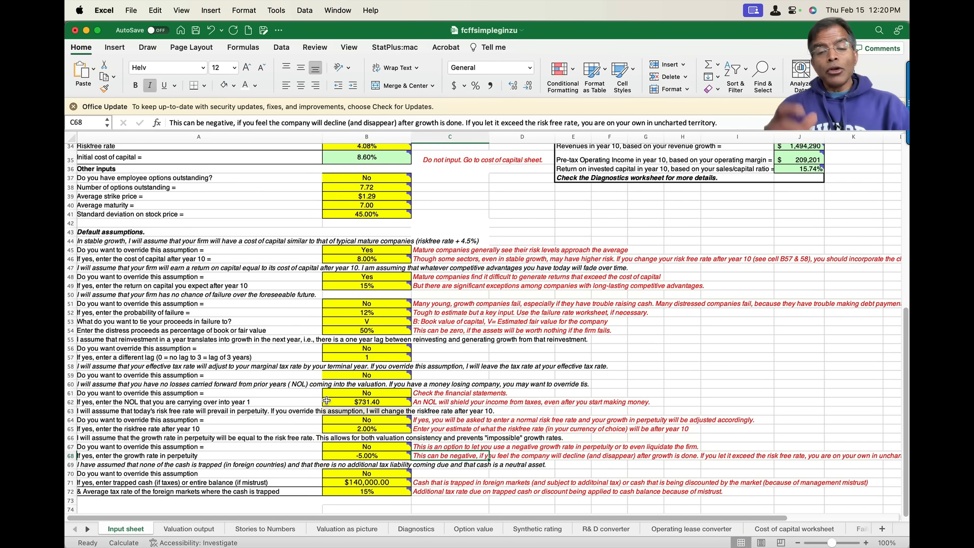
Review the NOL note on B62, the tax rate override in B59 and the risk-free rate override in B64.
{"action": "mouse_move", "coordinate": [327, 402]}
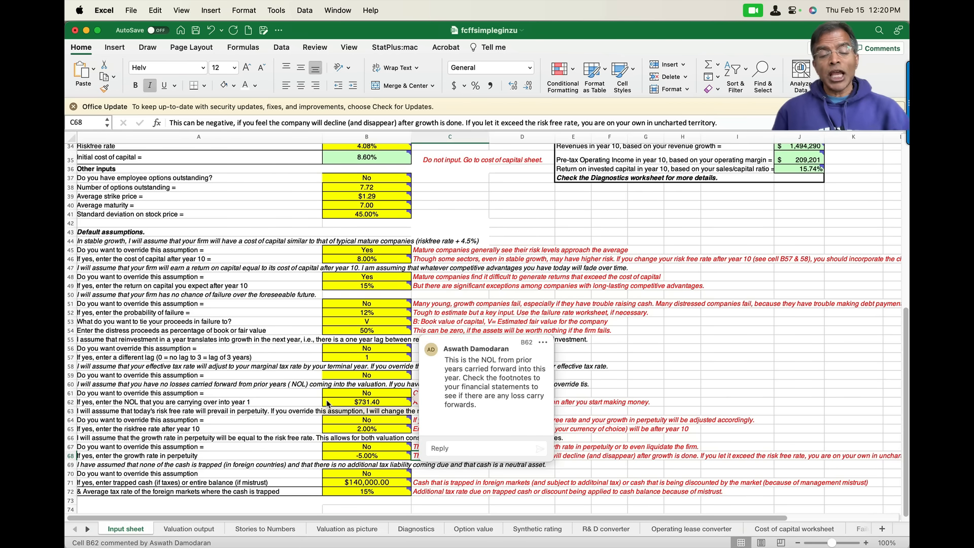
{"action": "left_click", "coordinate": [384, 377]}
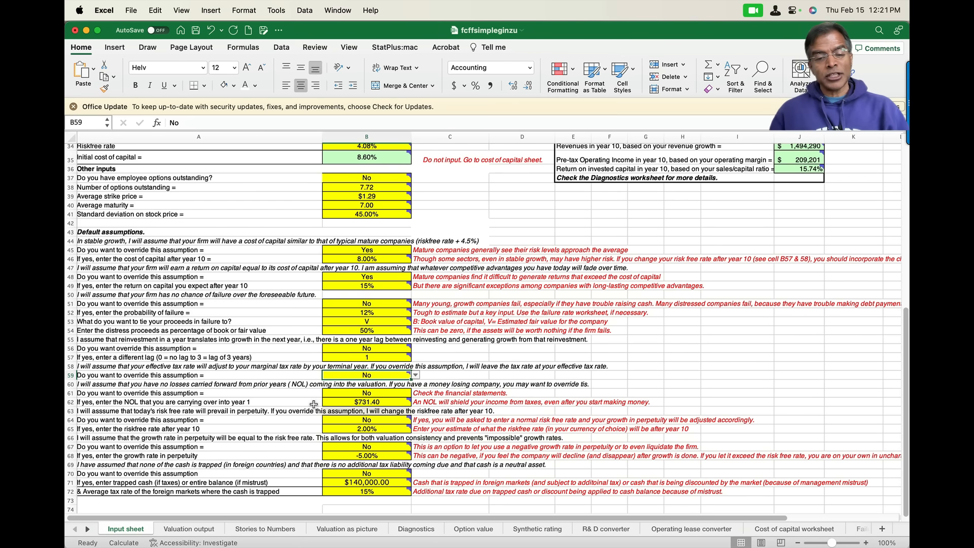
{"action": "mouse_move", "coordinate": [369, 402]}
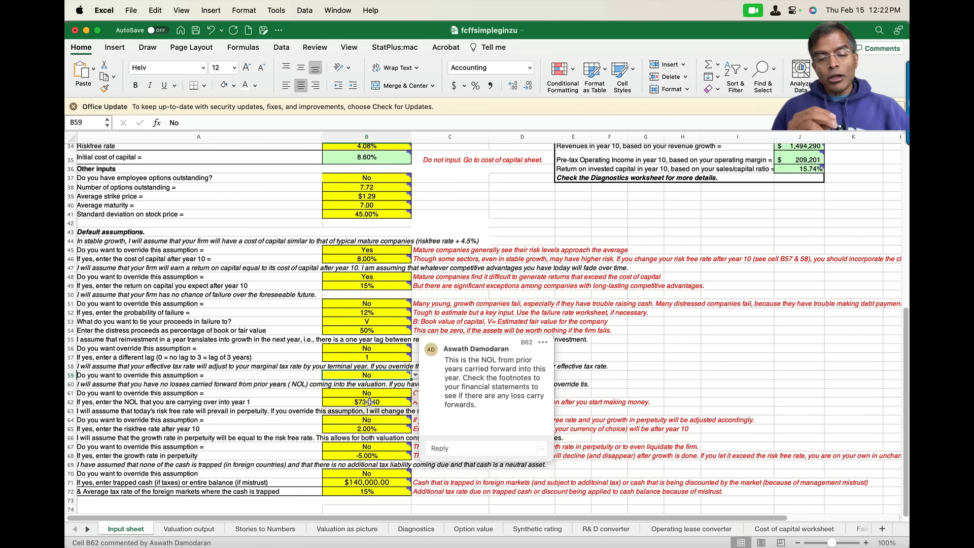
{"action": "left_click", "coordinate": [367, 419]}
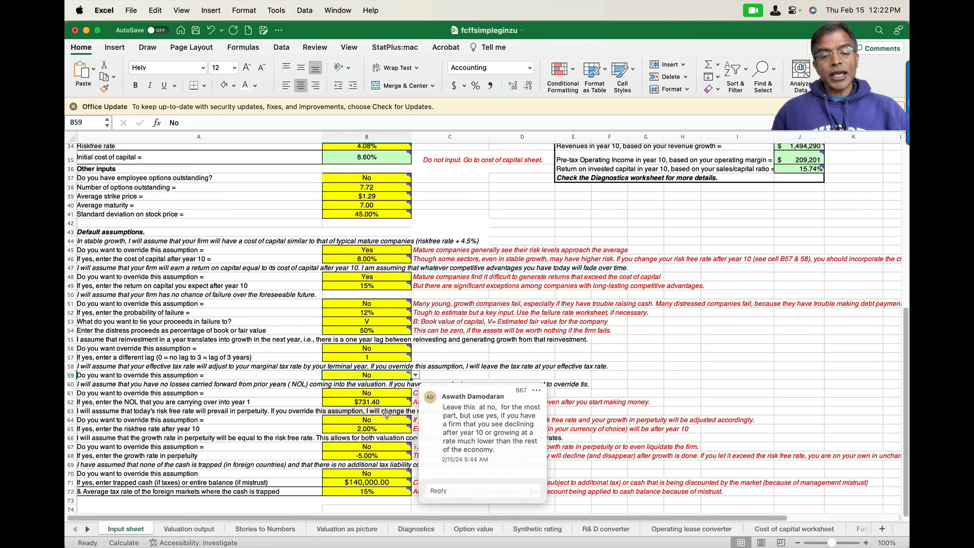
Read the value-error note on the Valuation output worksheet and open the Option value worksheet it refers to.
{"action": "mouse_move", "coordinate": [380, 540]}
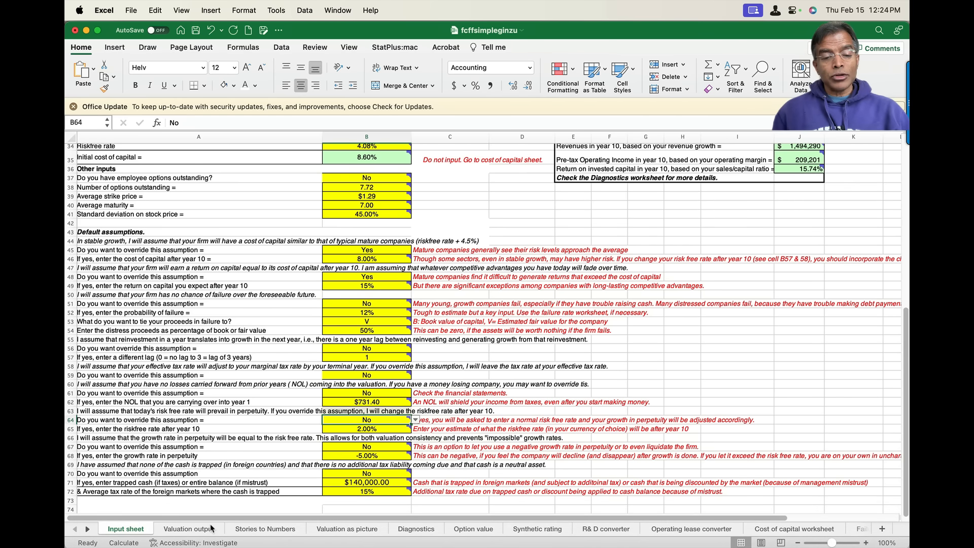
{"action": "left_click", "coordinate": [212, 528]}
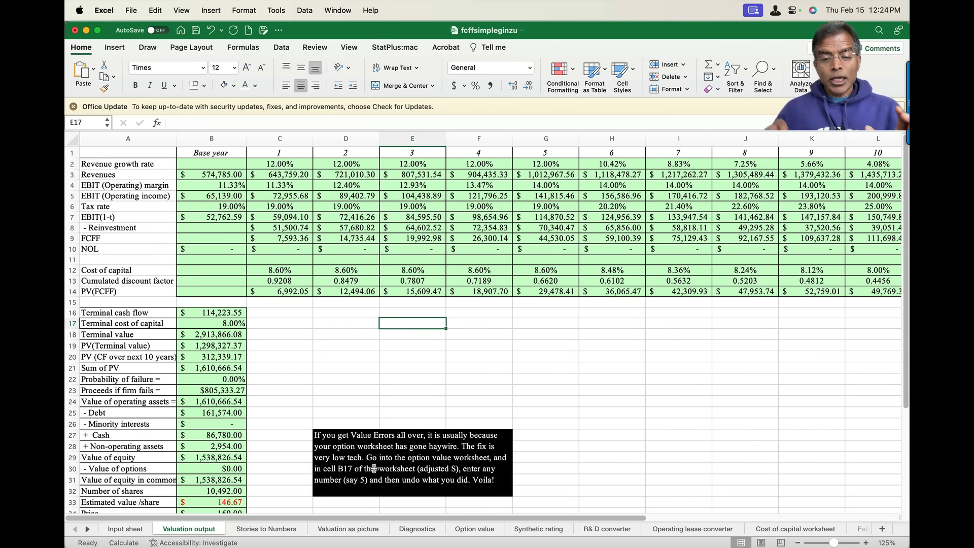
{"action": "left_click", "coordinate": [491, 532]}
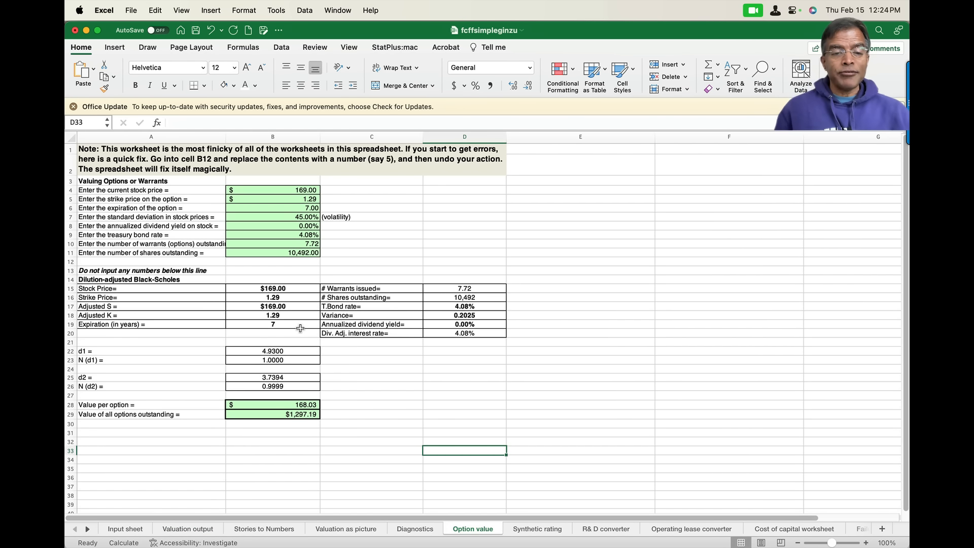
Enter 5 as the adjusted S in B17 of the Option value worksheet, and undo the entry to restore its formula.
{"action": "left_click", "coordinate": [292, 306]}
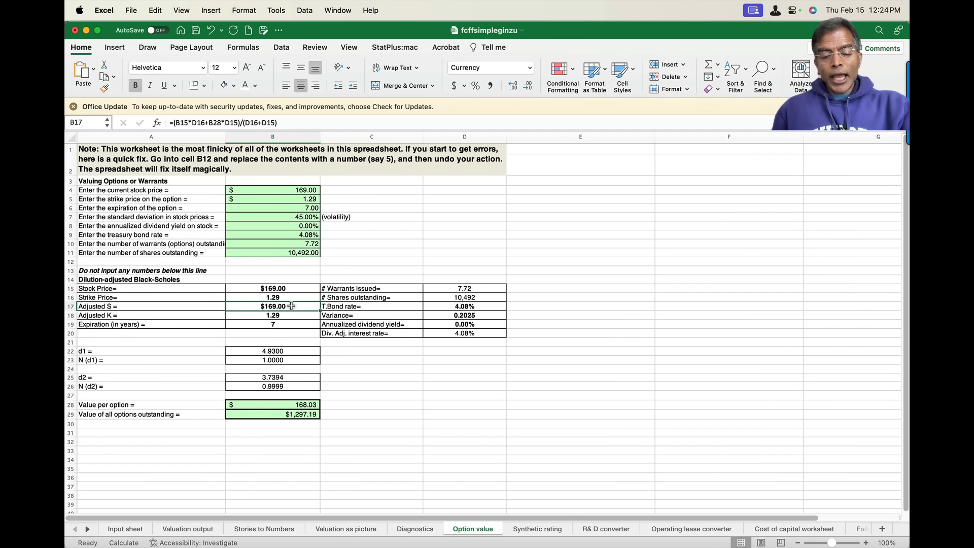
{"action": "type", "text": "5"}
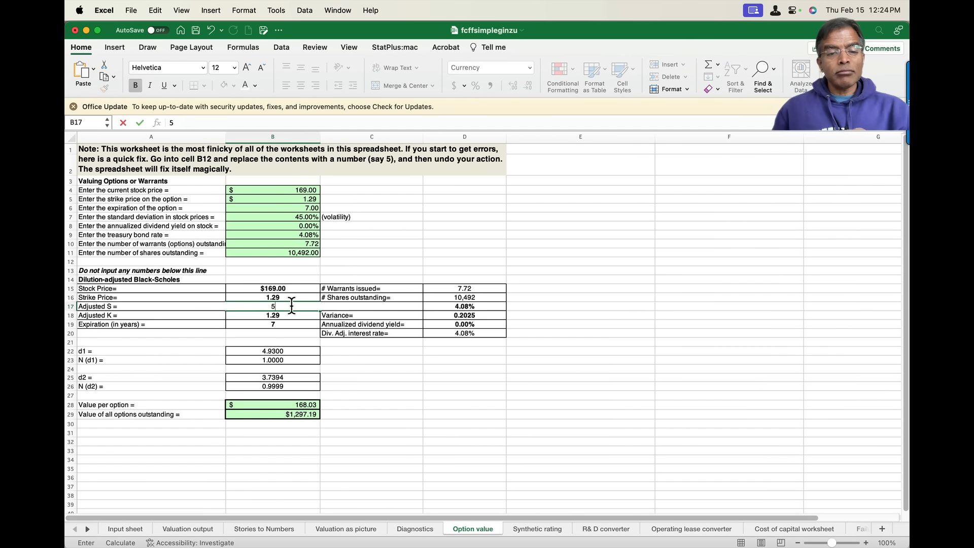
{"action": "key", "text": "Return"}
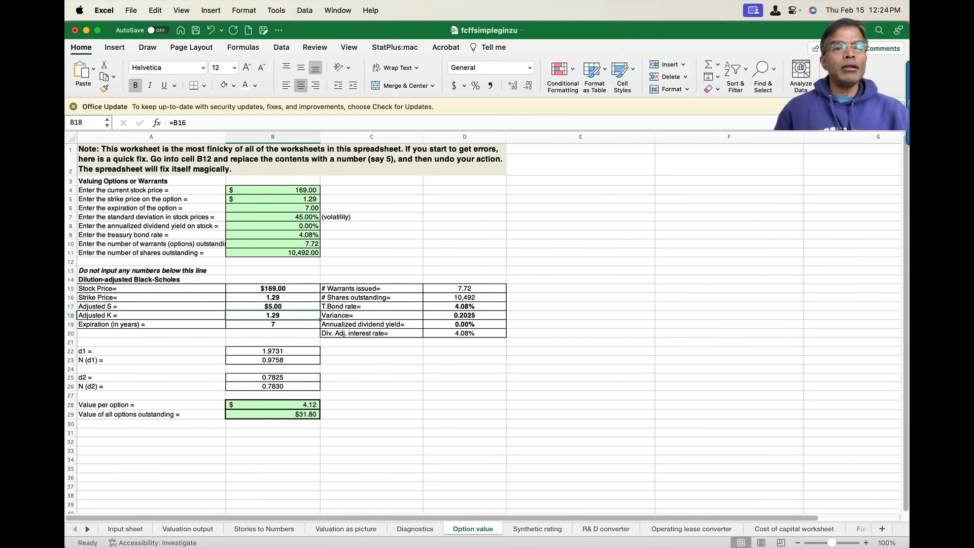
{"action": "left_click", "coordinate": [155, 10]}
{"action": "left_click", "coordinate": [157, 29]}
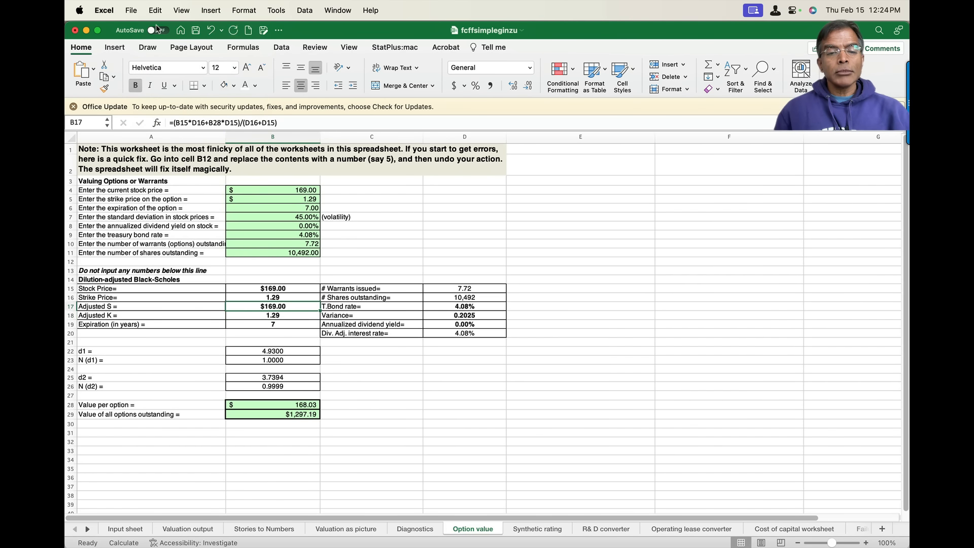
Examine the estimated value per share, price and price as a percentage of value in B33 to B35 of Valuation output.
{"action": "left_click", "coordinate": [209, 528]}
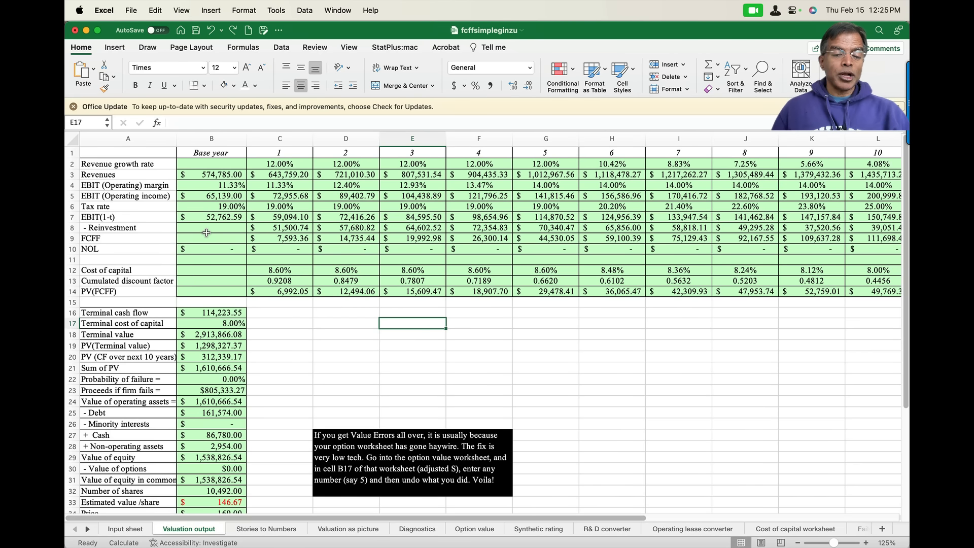
{"action": "left_click", "coordinate": [228, 502]}
{"action": "key", "text": "Down"}
{"action": "key", "text": "Down"}
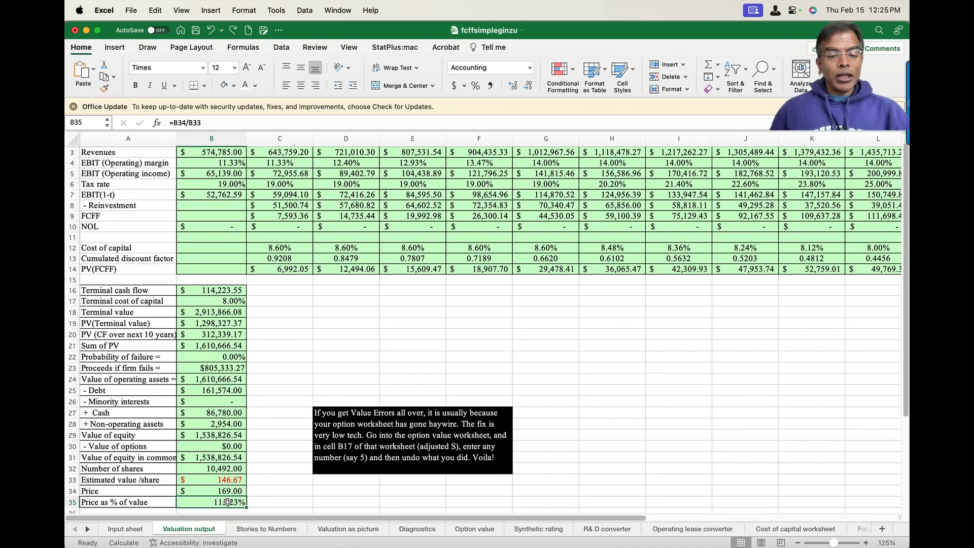
{"action": "left_click", "coordinate": [230, 478]}
{"action": "mouse_move", "coordinate": [245, 533]}
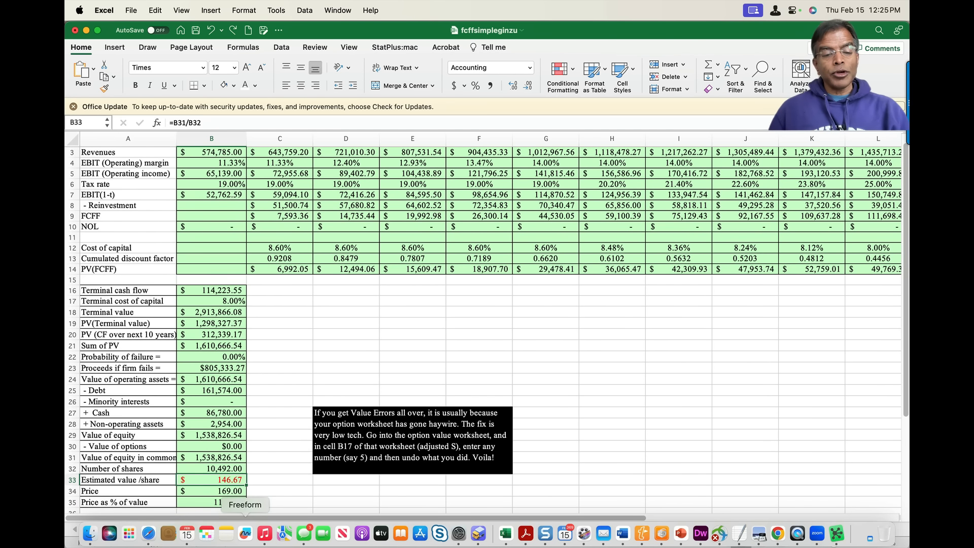
{"action": "left_click", "coordinate": [224, 491]}
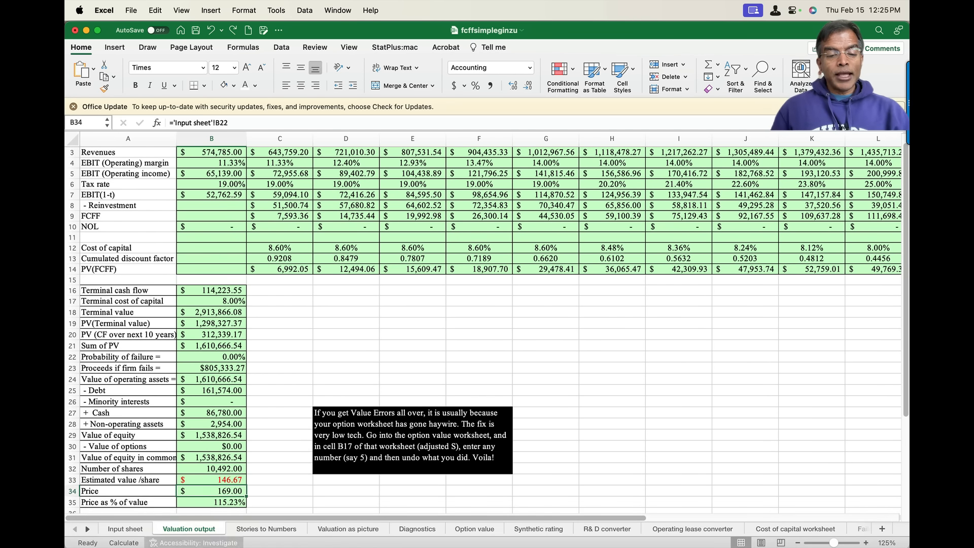
Review Amazon's story and assumptions on the Stories to Numbers worksheet and the summary on Valuation as picture.
{"action": "mouse_move", "coordinate": [343, 533]}
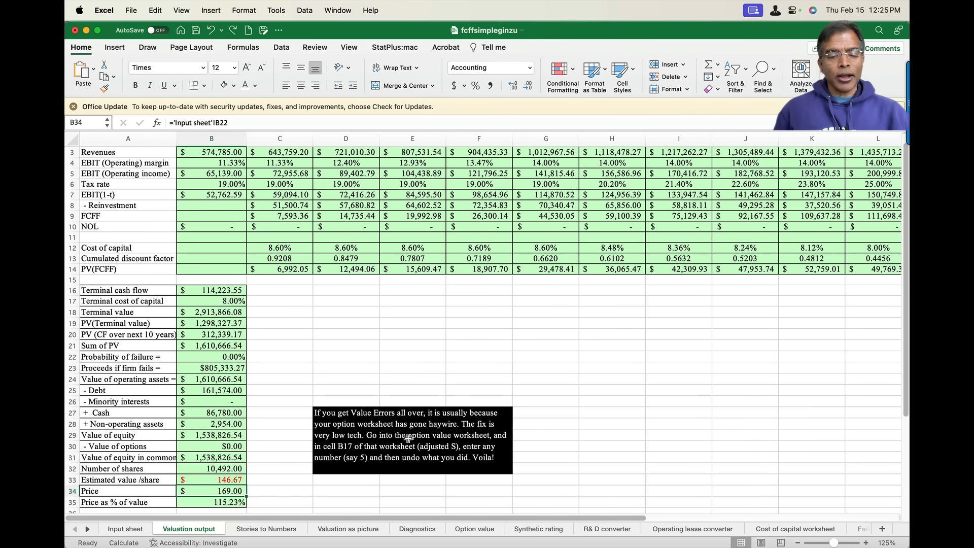
{"action": "left_click", "coordinate": [281, 529]}
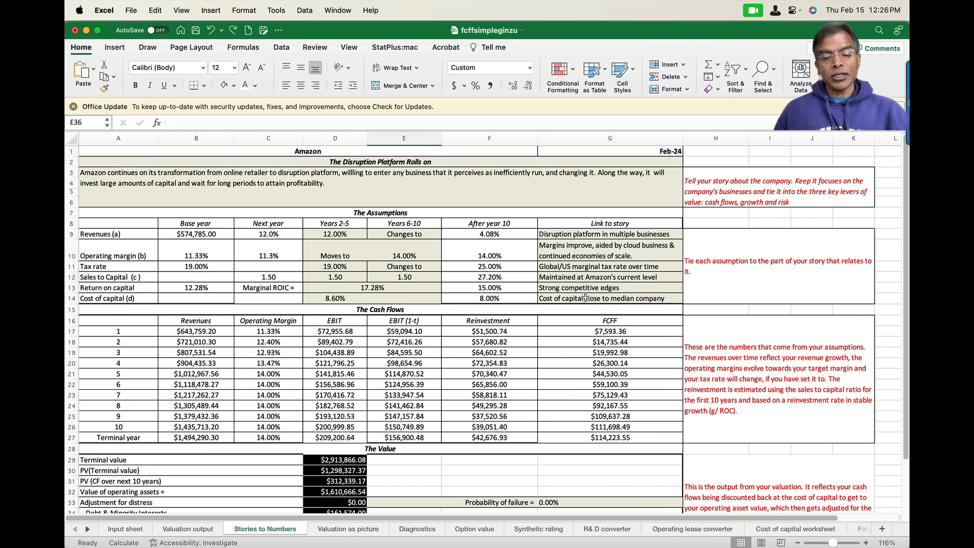
{"action": "left_click", "coordinate": [352, 534]}
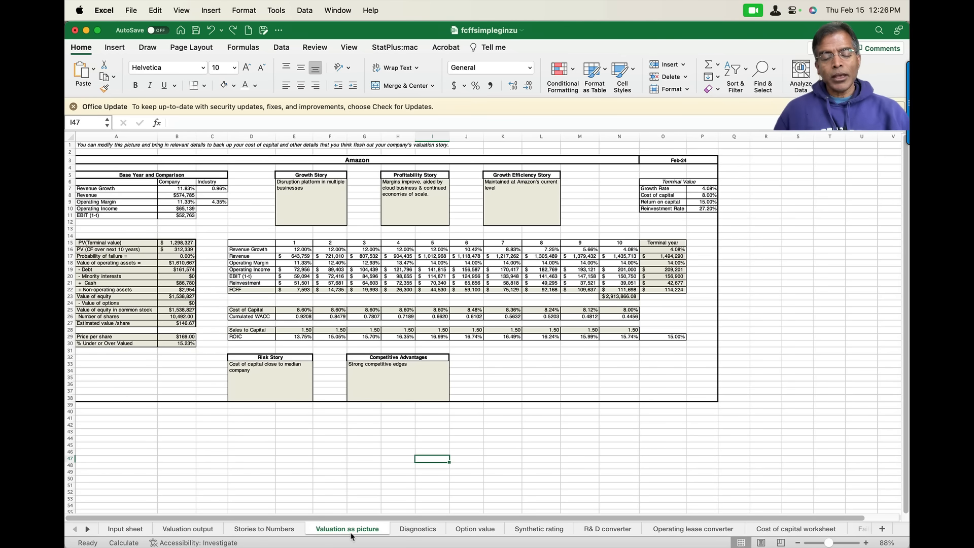
Read through the Diagnostics worksheet from the Step 1 revenue growth check to the Step 6 price versus value table.
{"action": "left_click", "coordinate": [433, 531]}
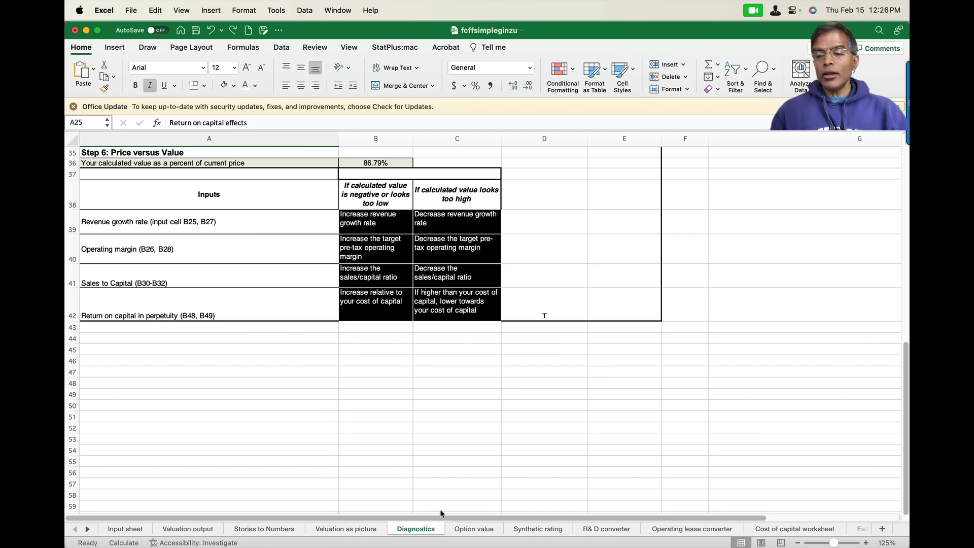
{"action": "left_click_drag", "start_coordinate": [906, 397], "coordinate": [896, 190]}
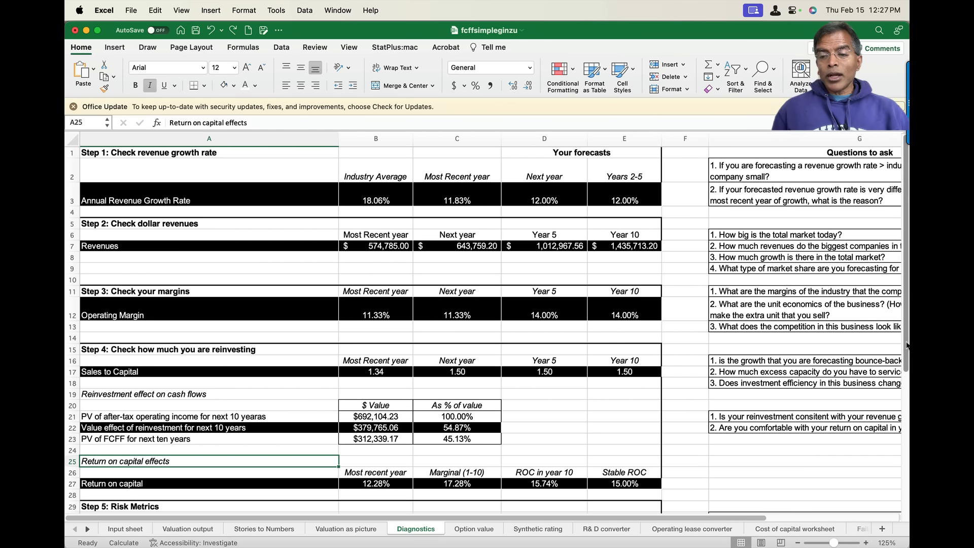
{"action": "left_click_drag", "start_coordinate": [905, 342], "coordinate": [905, 387]}
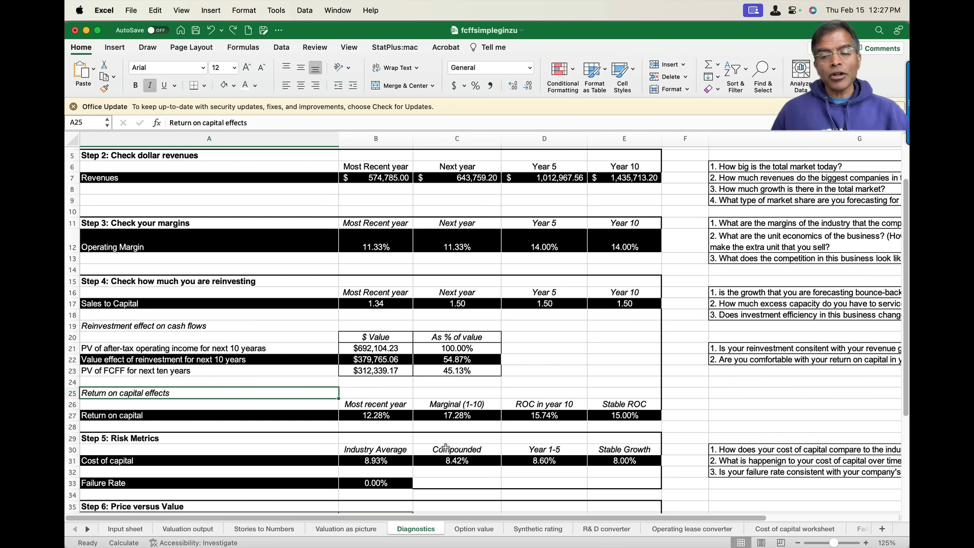
{"action": "scroll", "coordinate": [907, 485], "scroll_direction": "down", "scroll_amount": 3}
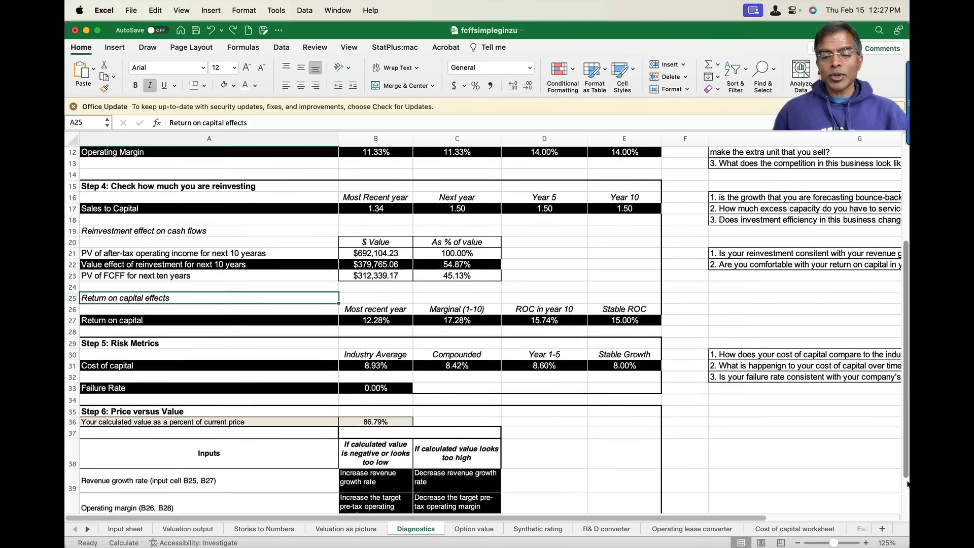
{"action": "scroll", "coordinate": [907, 485], "scroll_direction": "down", "scroll_amount": 2}
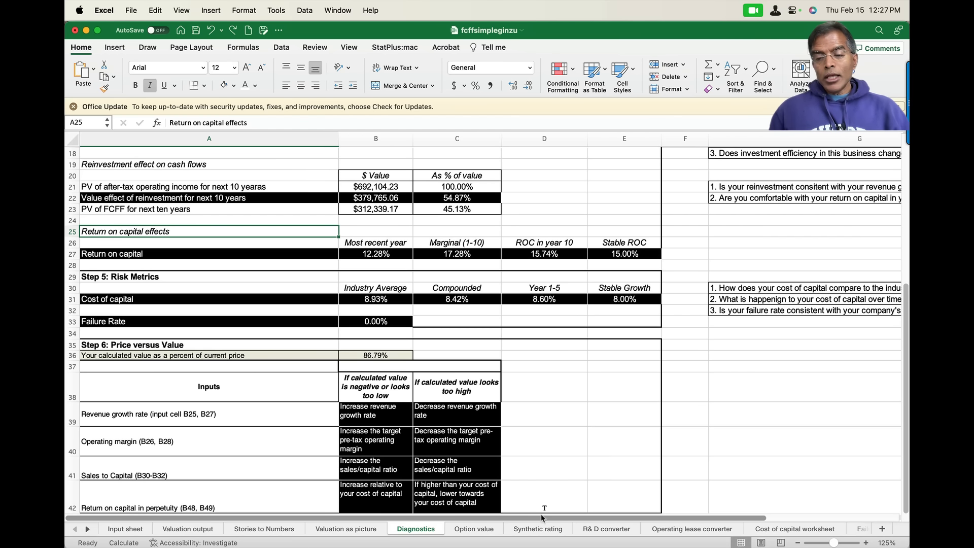
Open the Country equity risk premiums worksheet and read the note on the mature market ERP in B1.
{"action": "left_click", "coordinate": [87, 529]}
{"action": "left_click", "coordinate": [87, 529]}
{"action": "left_click", "coordinate": [87, 529]}
{"action": "left_click", "coordinate": [87, 530]}
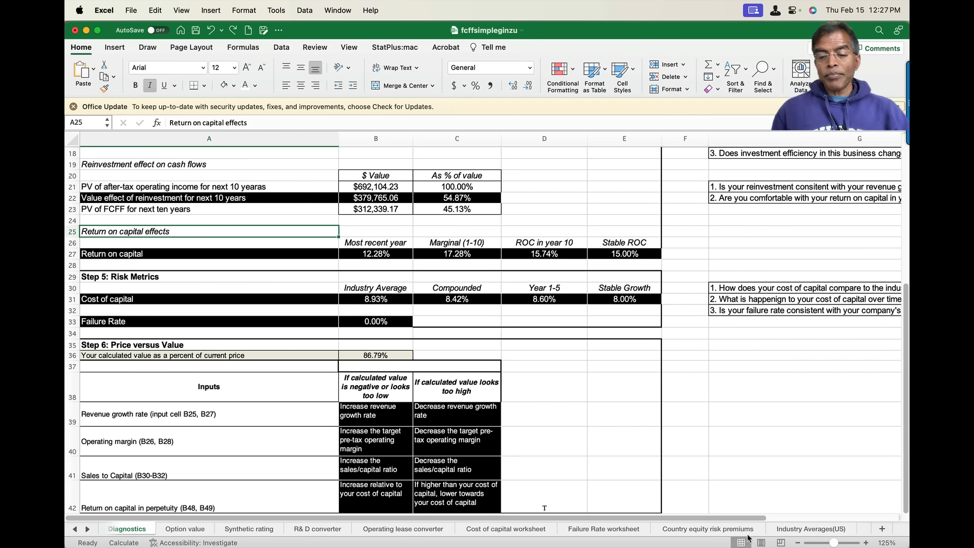
{"action": "left_click", "coordinate": [88, 529]}
{"action": "left_click", "coordinate": [87, 529]}
{"action": "left_click", "coordinate": [87, 529]}
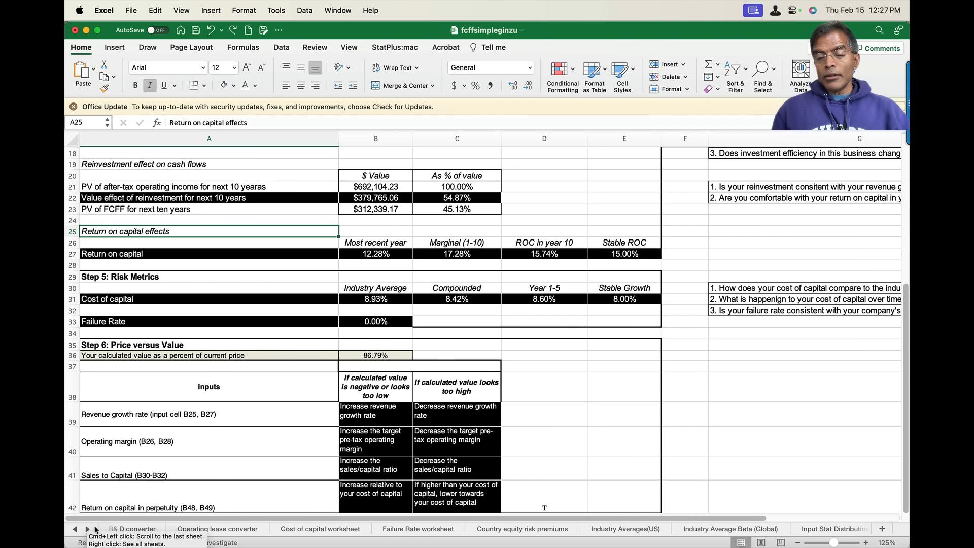
{"action": "left_click", "coordinate": [531, 531]}
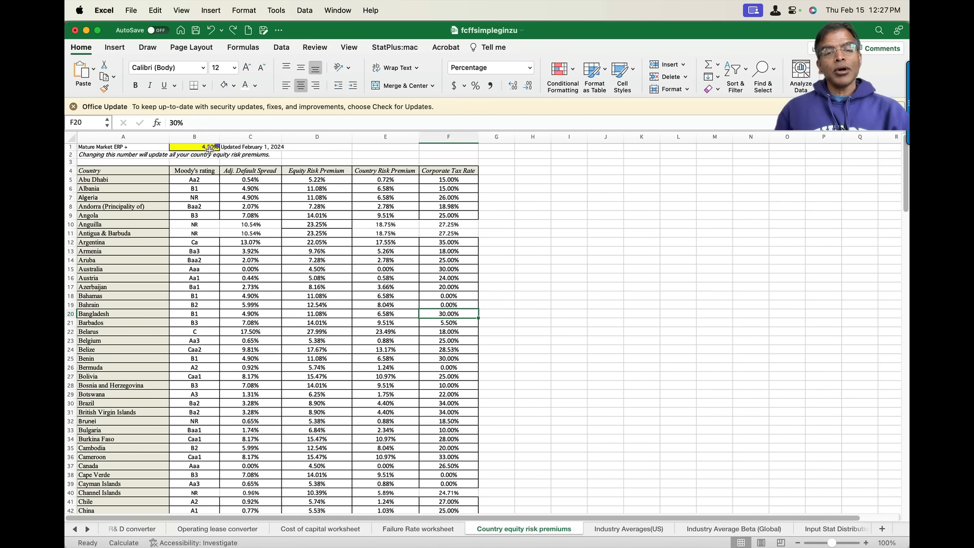
{"action": "left_click", "coordinate": [236, 287]}
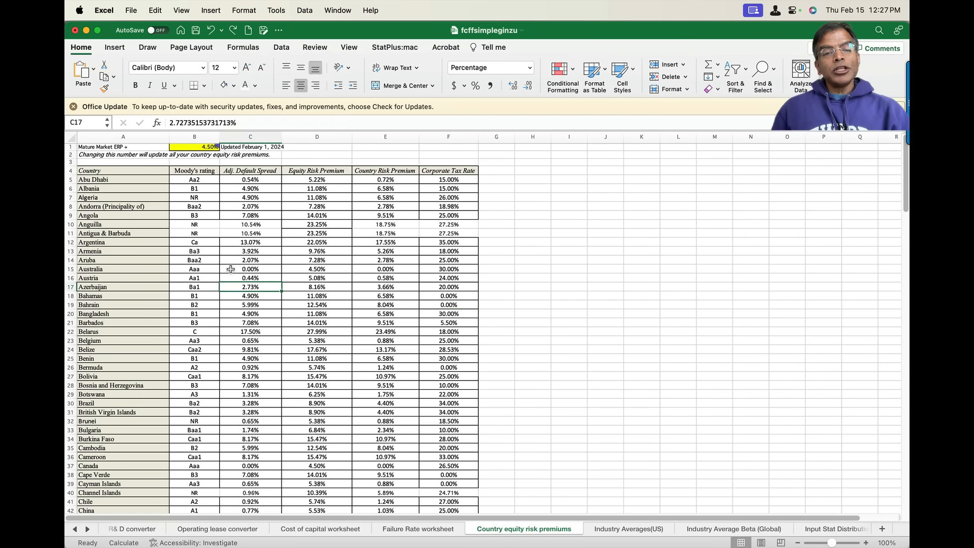
{"action": "left_click", "coordinate": [202, 147]}
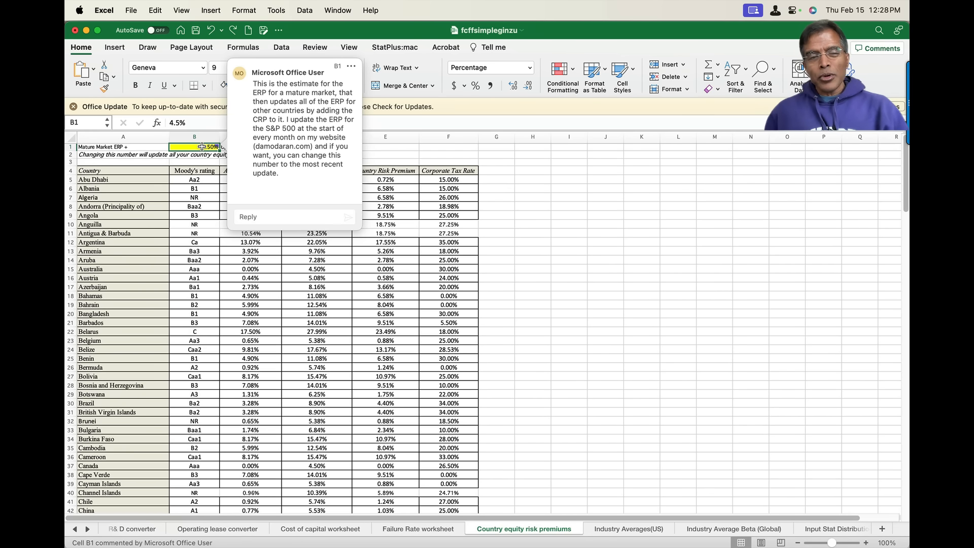
Go back from the Country equity risk premiums worksheet to the Input sheet.
{"action": "left_click", "coordinate": [76, 530]}
{"action": "left_click", "coordinate": [75, 530]}
{"action": "left_click", "coordinate": [75, 529]}
{"action": "left_click", "coordinate": [75, 530]}
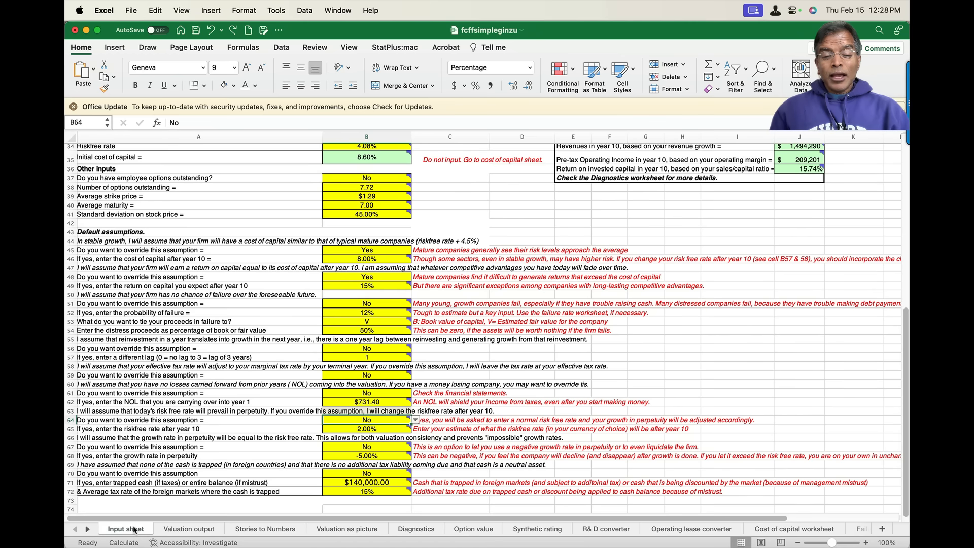
{"action": "left_click", "coordinate": [134, 529]}
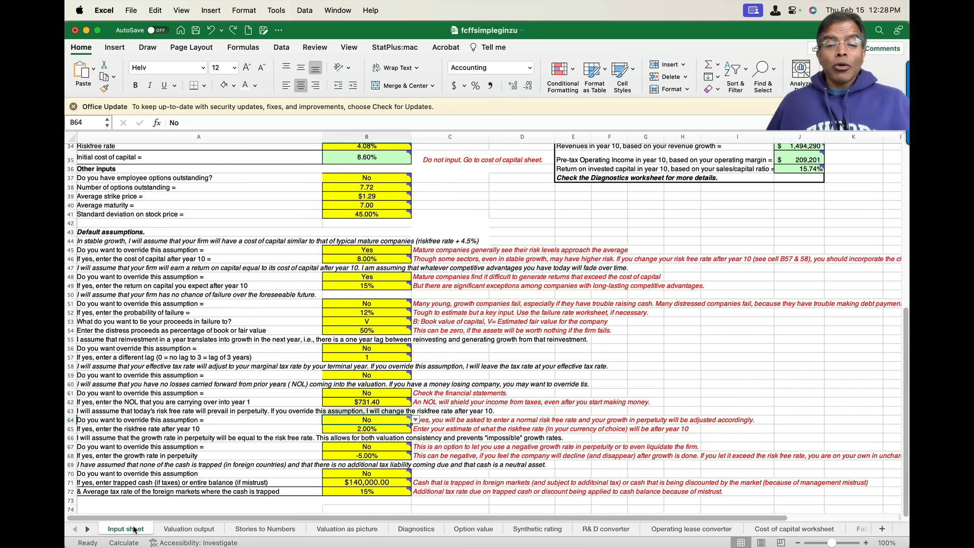